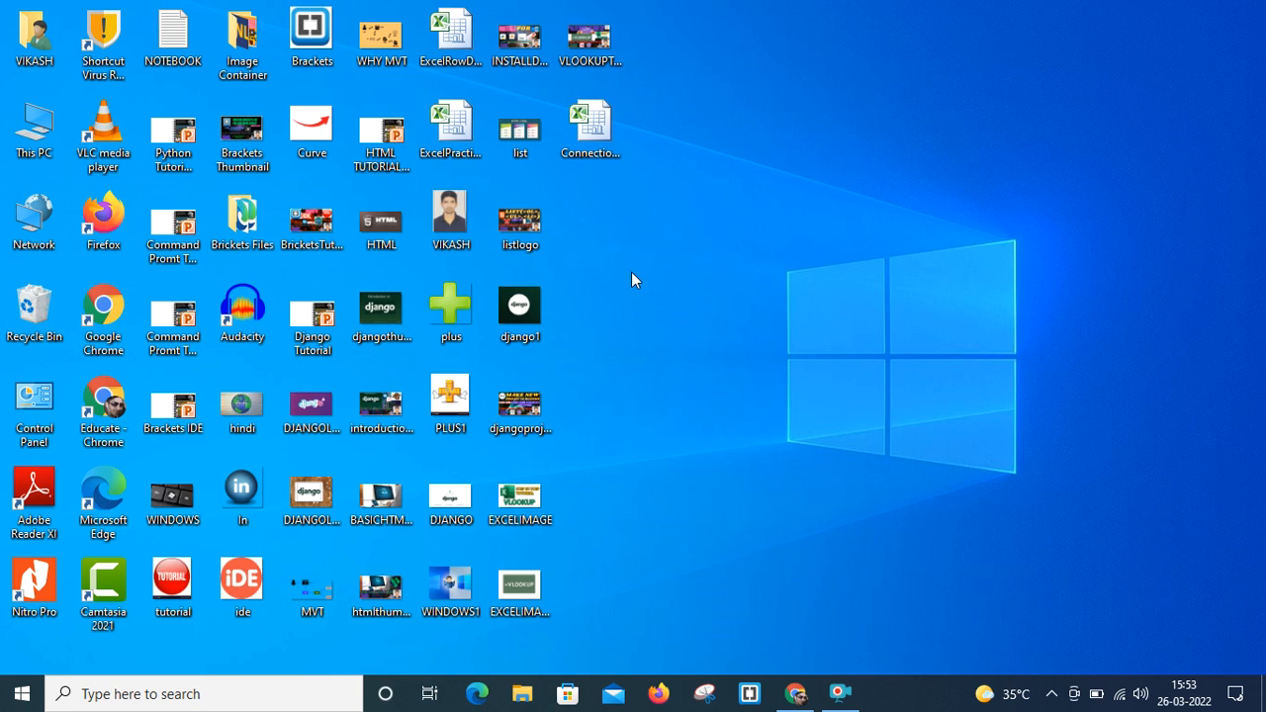
# Step: Permanently delete the ConnectionExcelFile worksheet file from the desktop
pyautogui.click(587, 124)
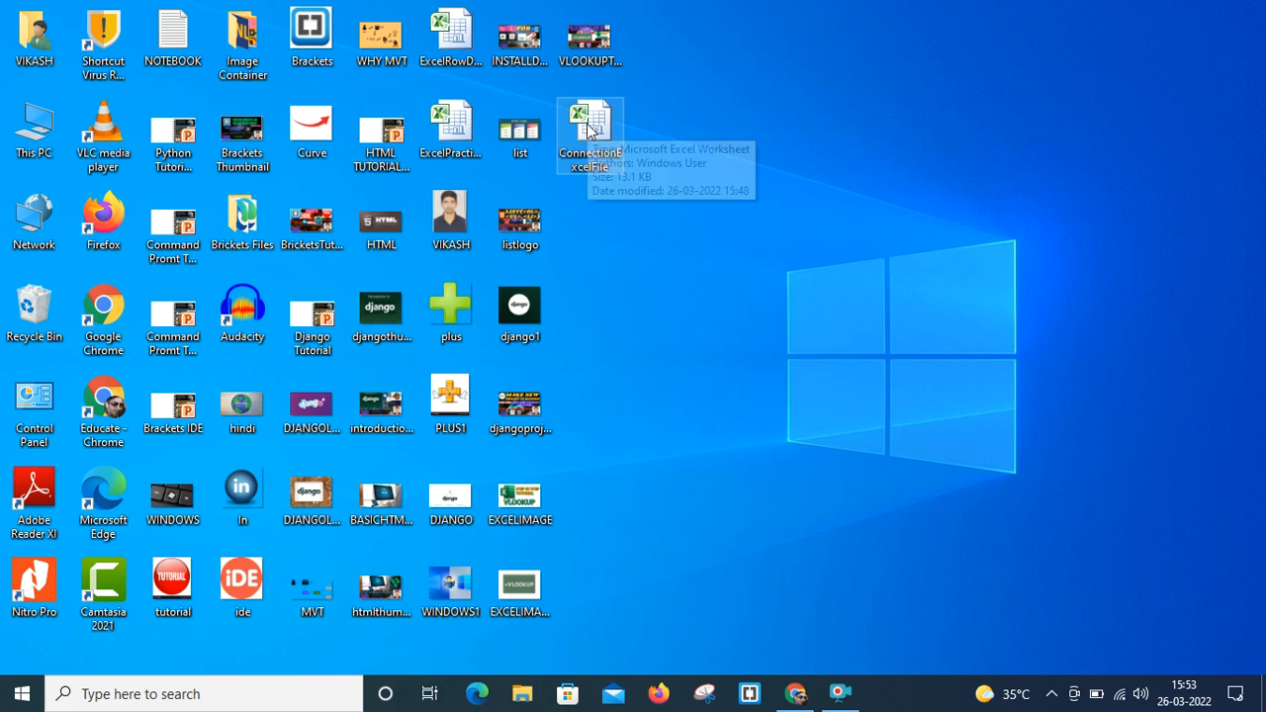
pyautogui.hotkey('shift', 'Delete')
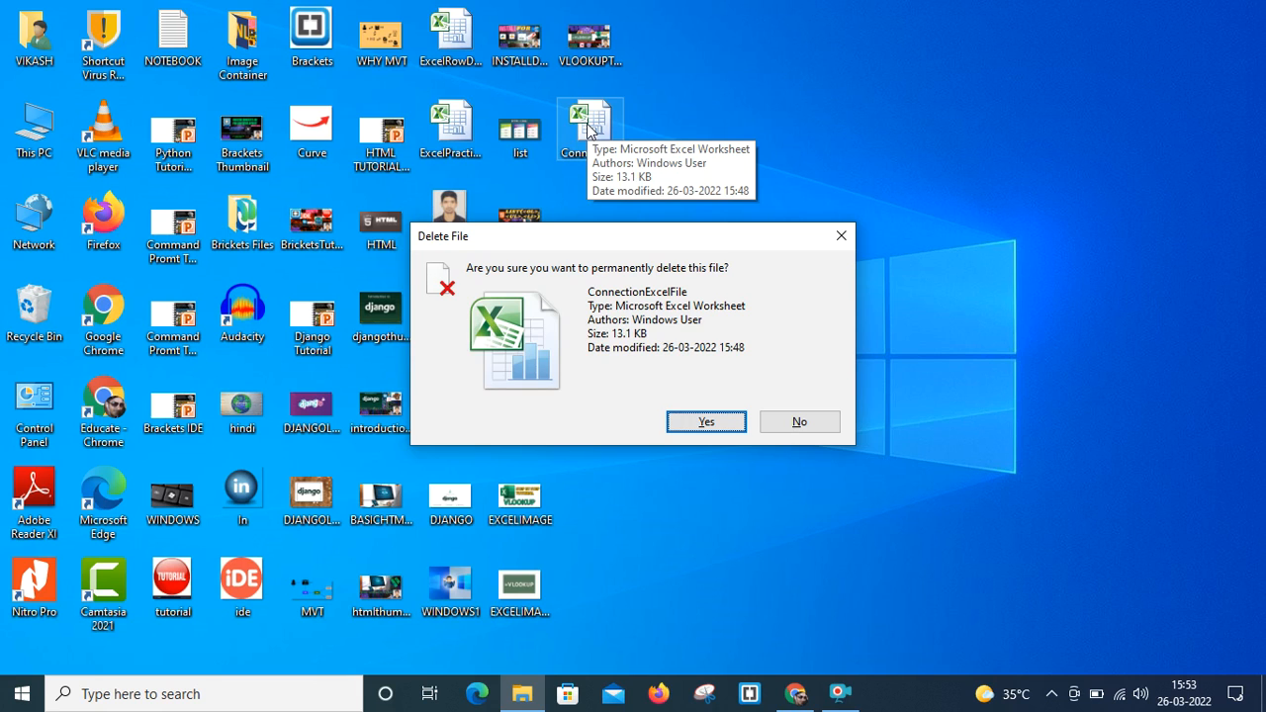
pyautogui.press('Return')
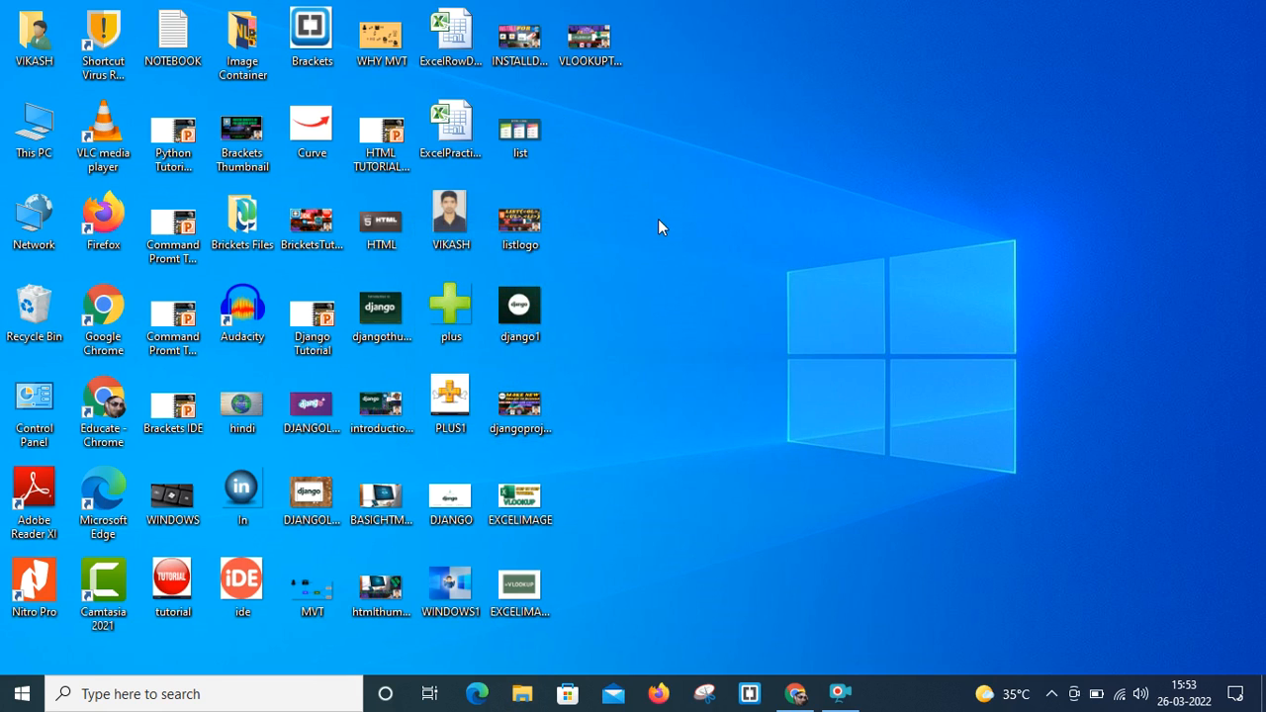
# Step: Search for and launch Microsoft Excel 2010, then select cell A1 of the blank workbook
pyautogui.click(132, 695)
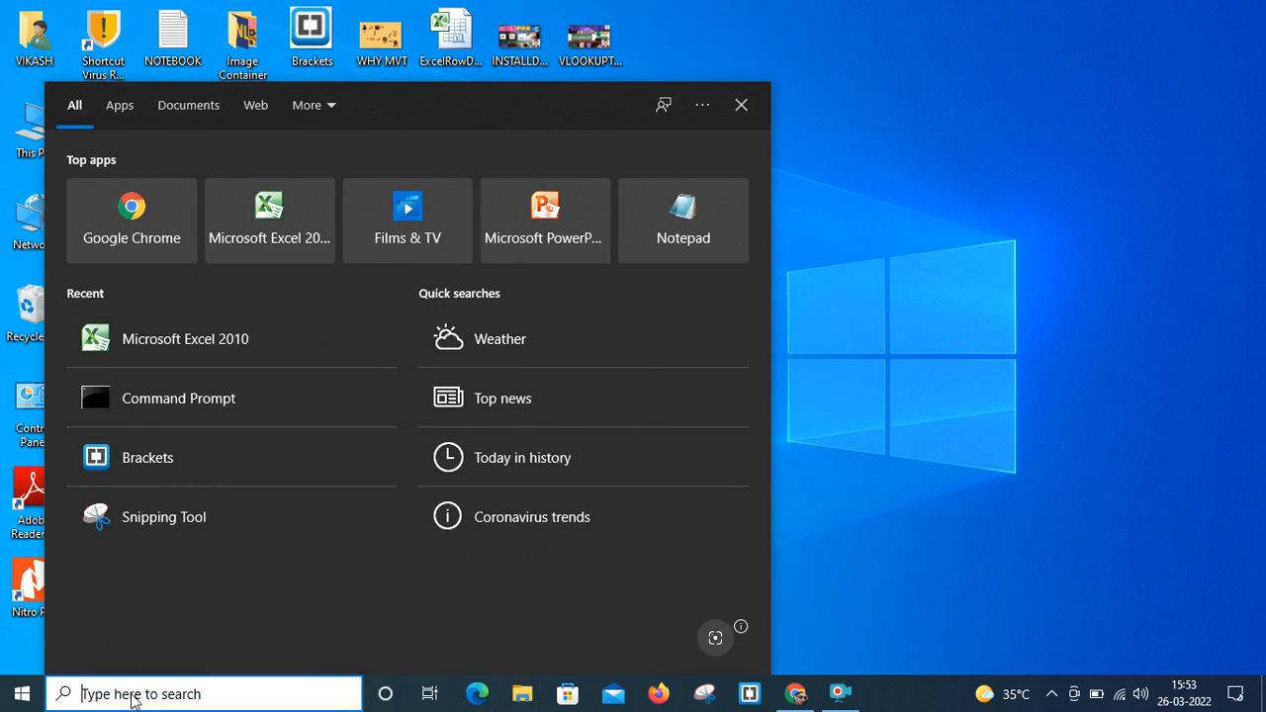
pyautogui.write('excel')
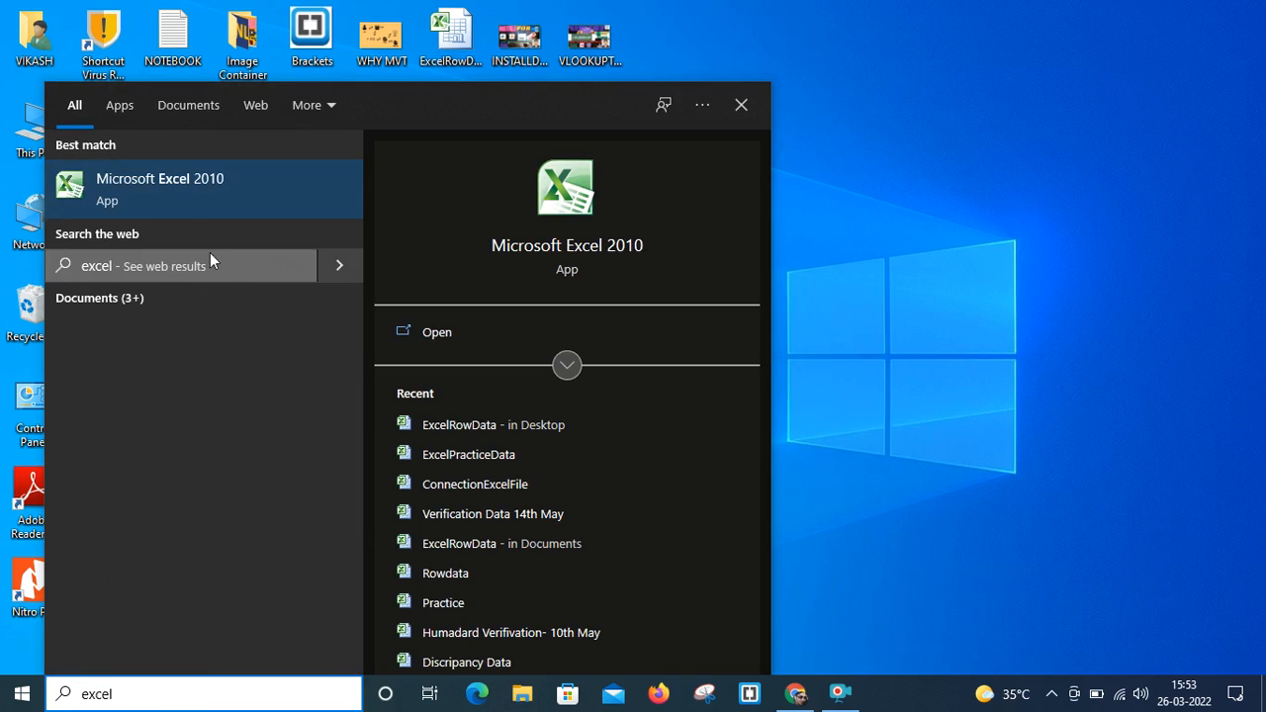
pyautogui.click(171, 184)
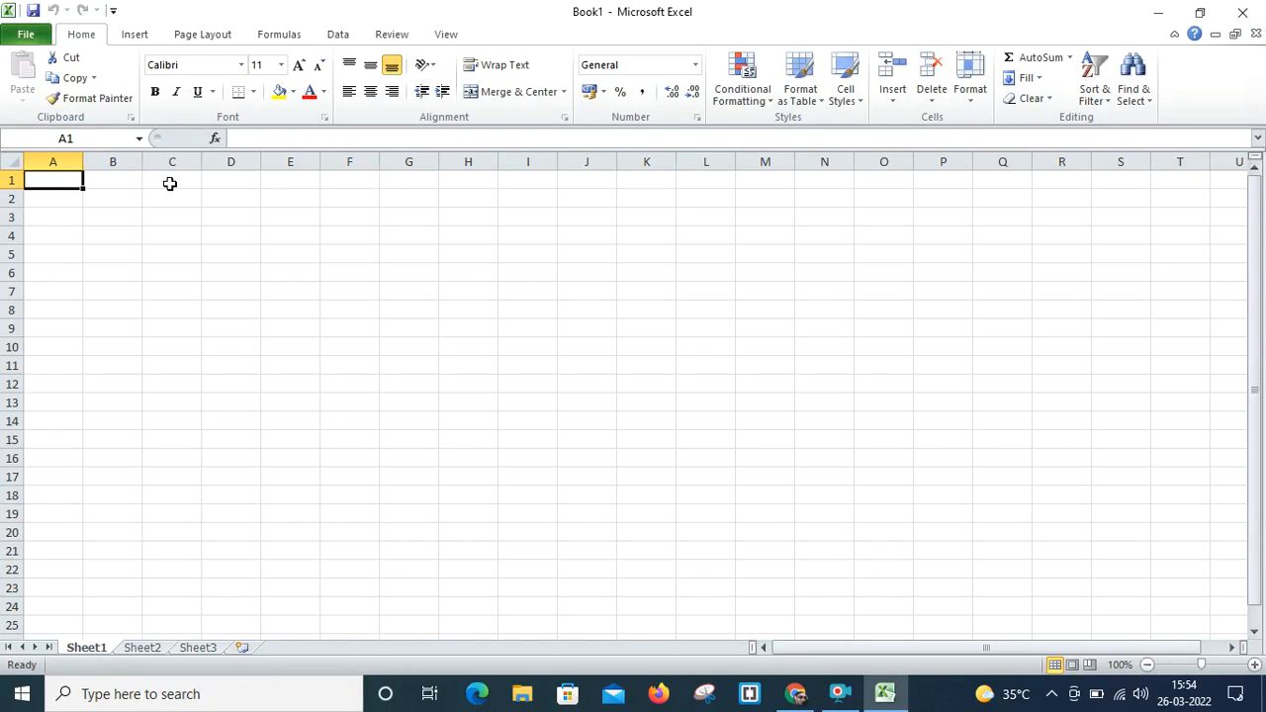
pyautogui.click(206, 199)
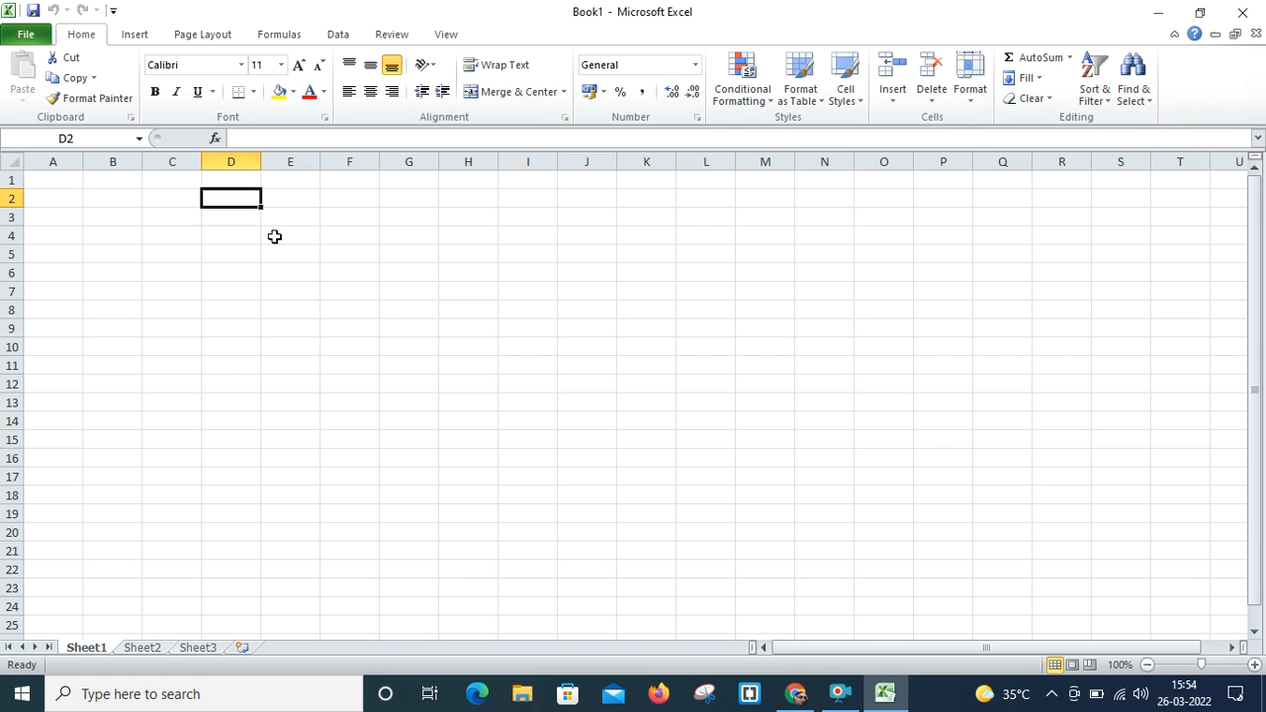
pyautogui.click(46, 176)
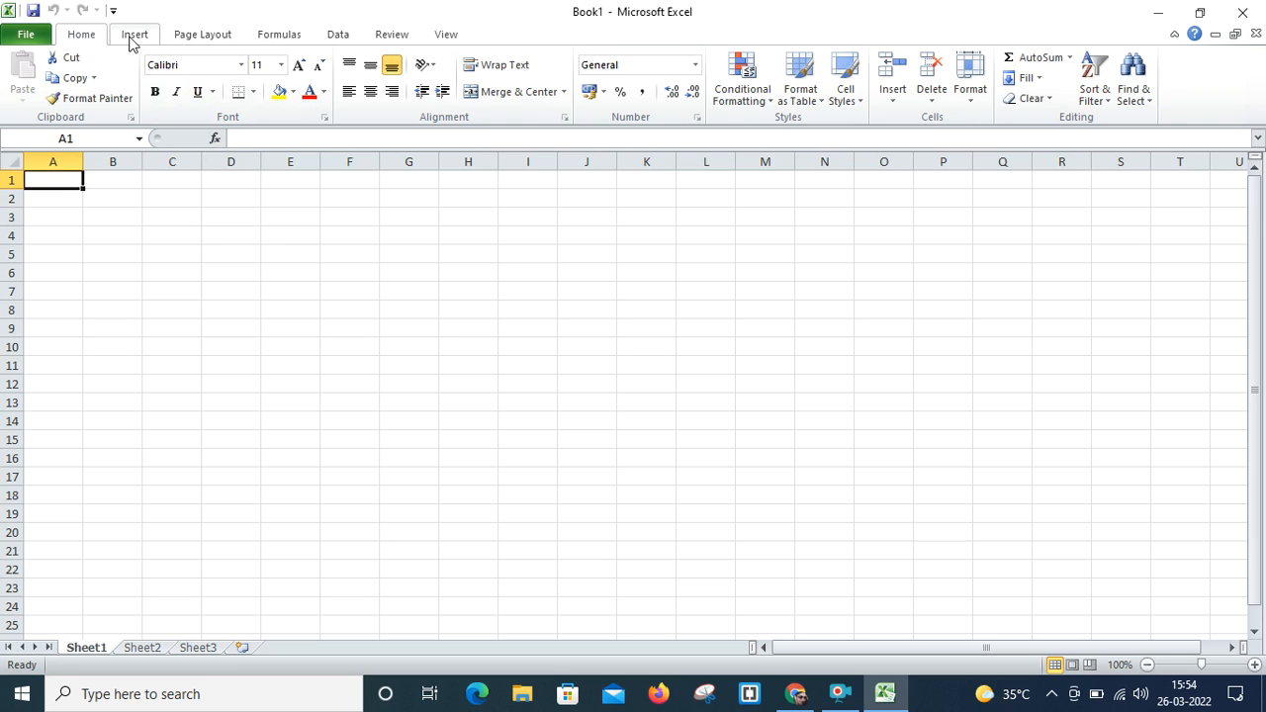
# Step: Look through the external data import options, including the other data sources and the list of existing connections
pyautogui.click(339, 37)
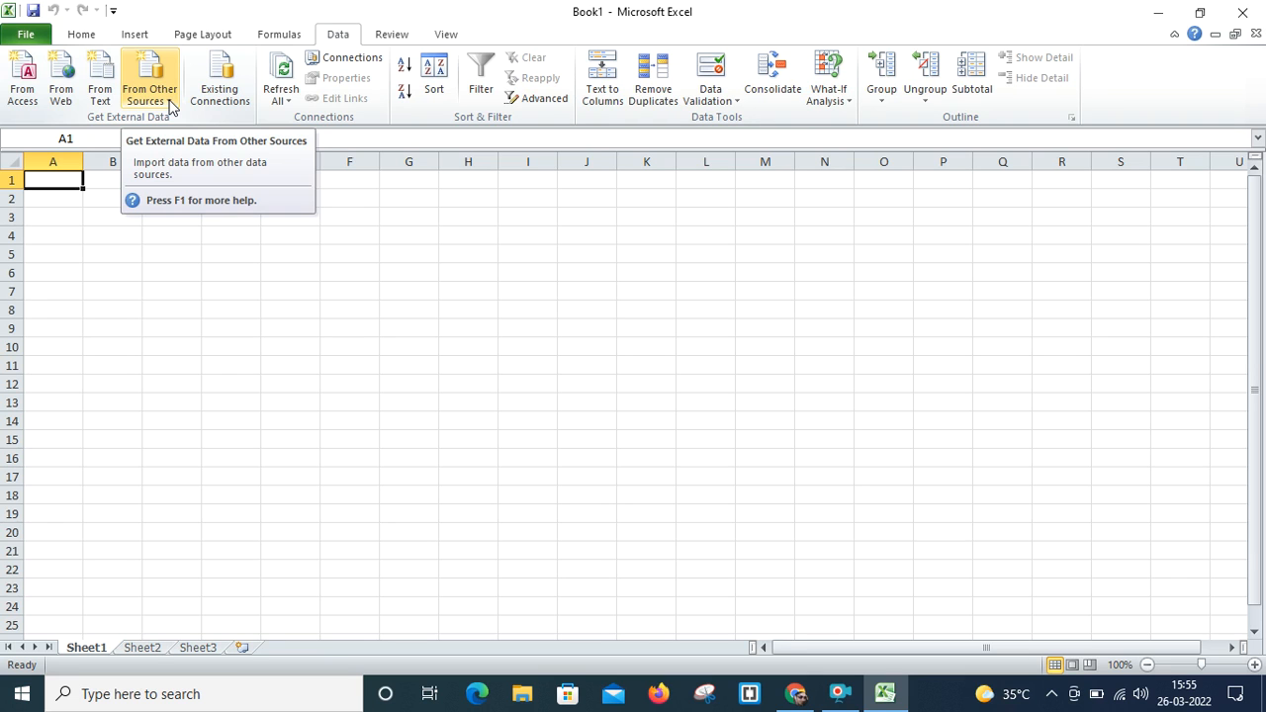
pyautogui.click(170, 102)
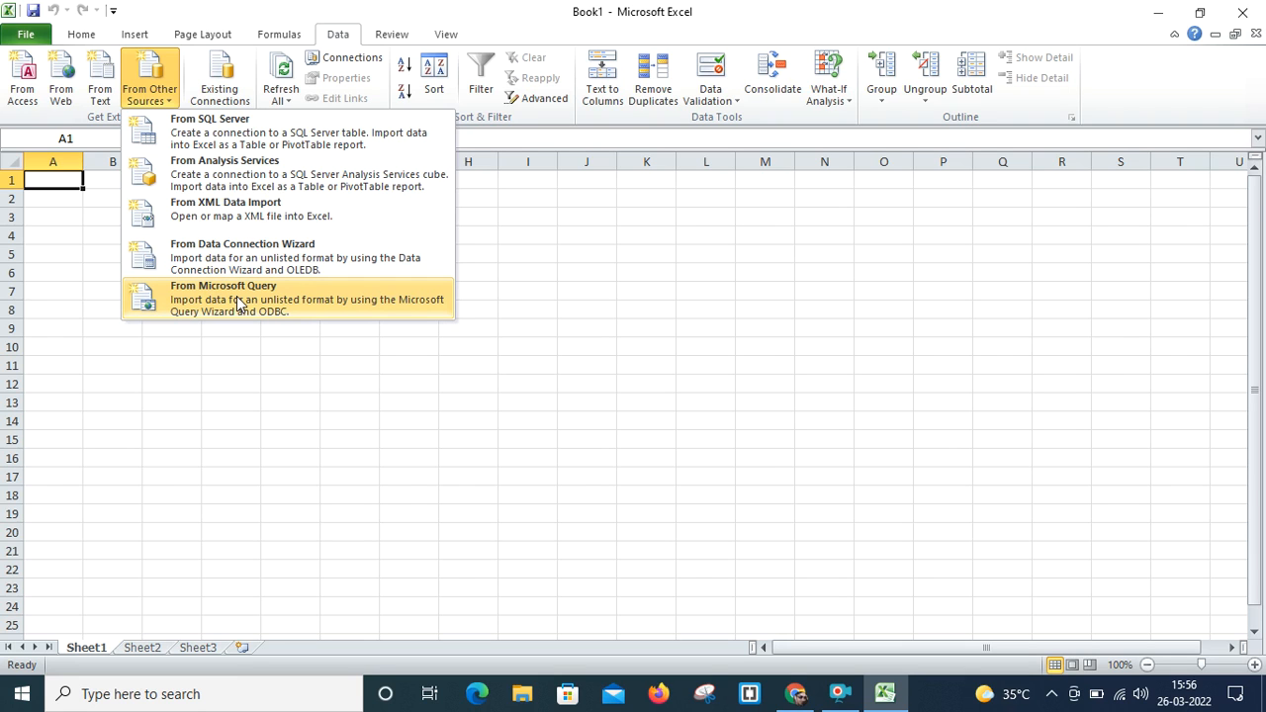
pyautogui.click(203, 388)
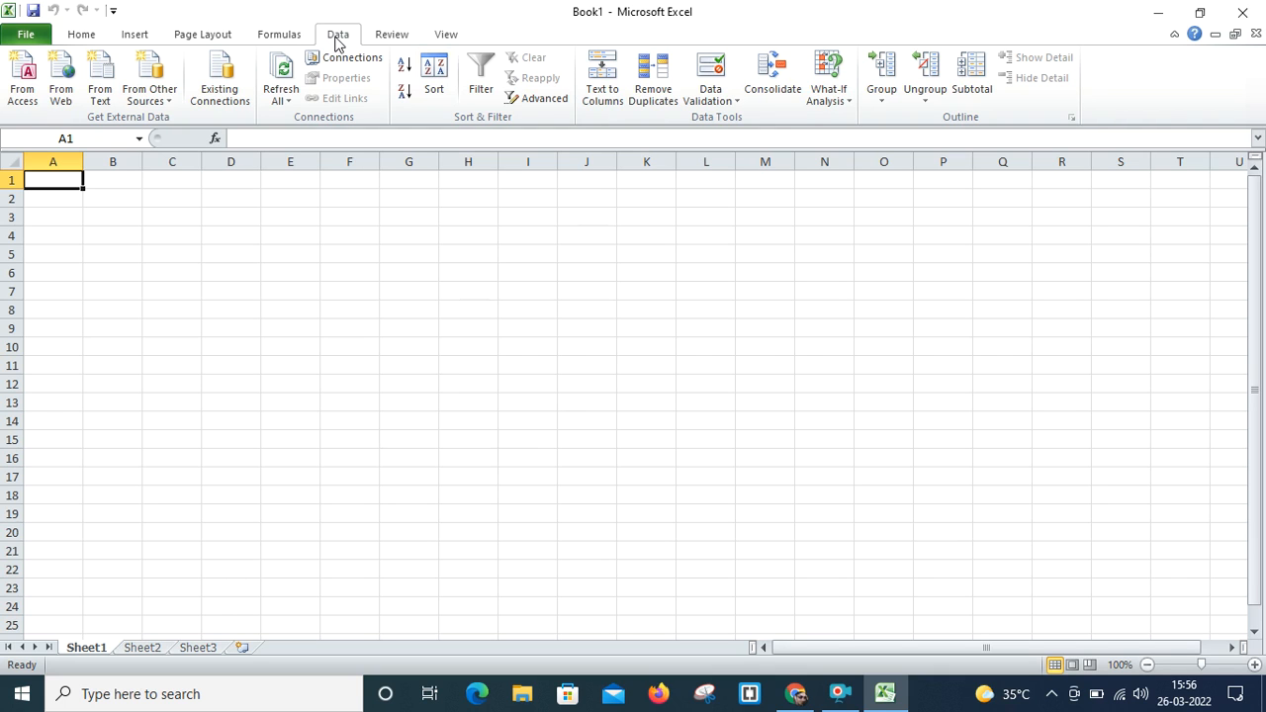
pyautogui.click(228, 89)
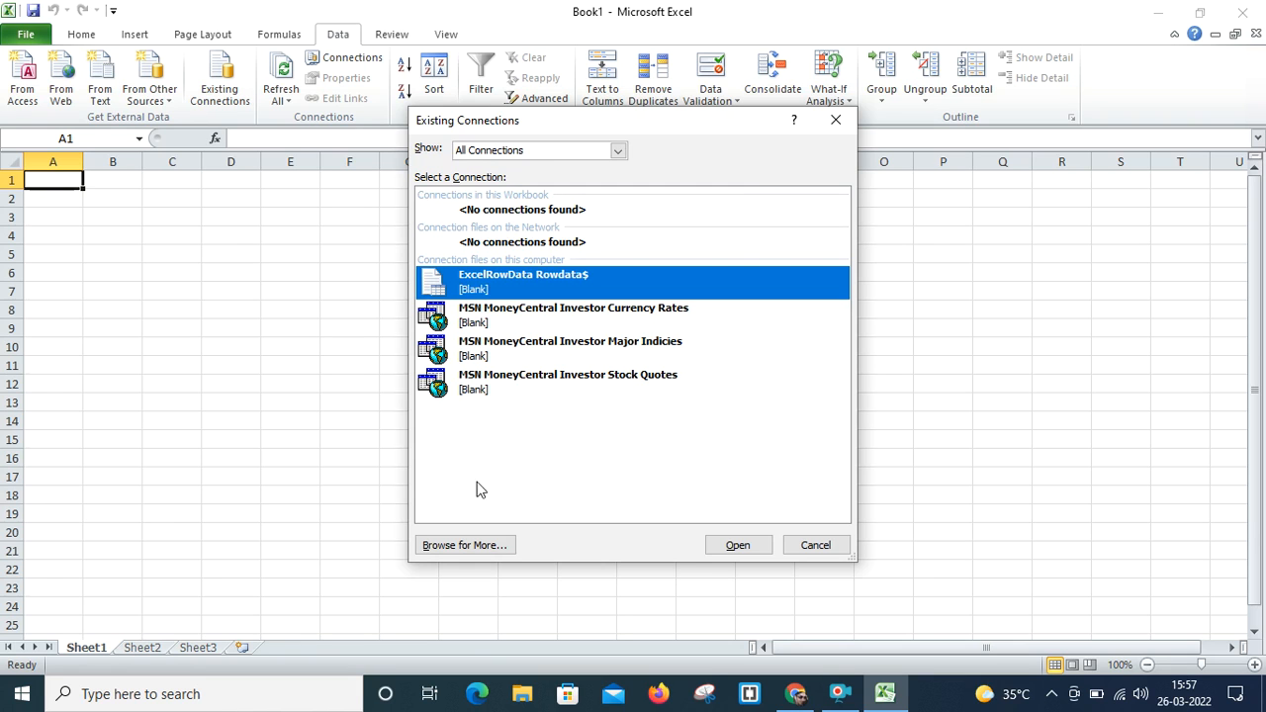
pyautogui.click(834, 123)
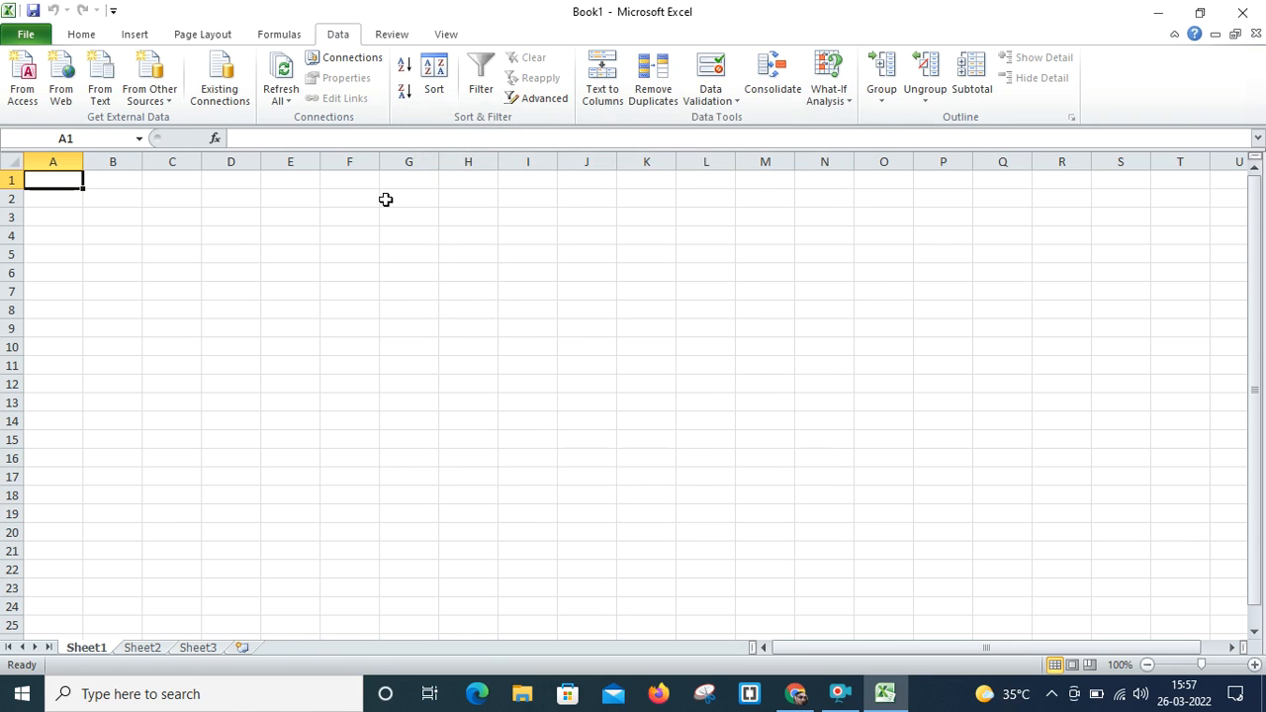
pyautogui.click(286, 36)
pyautogui.click(336, 39)
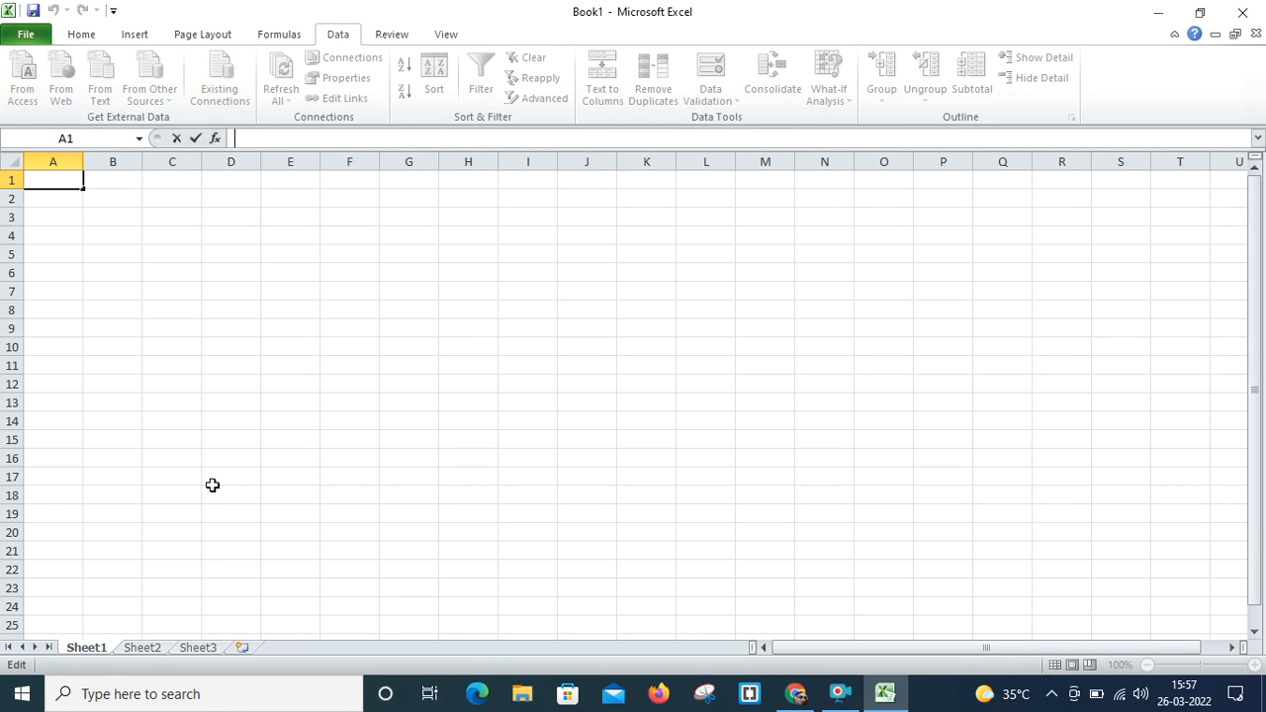
pyautogui.press('Escape')
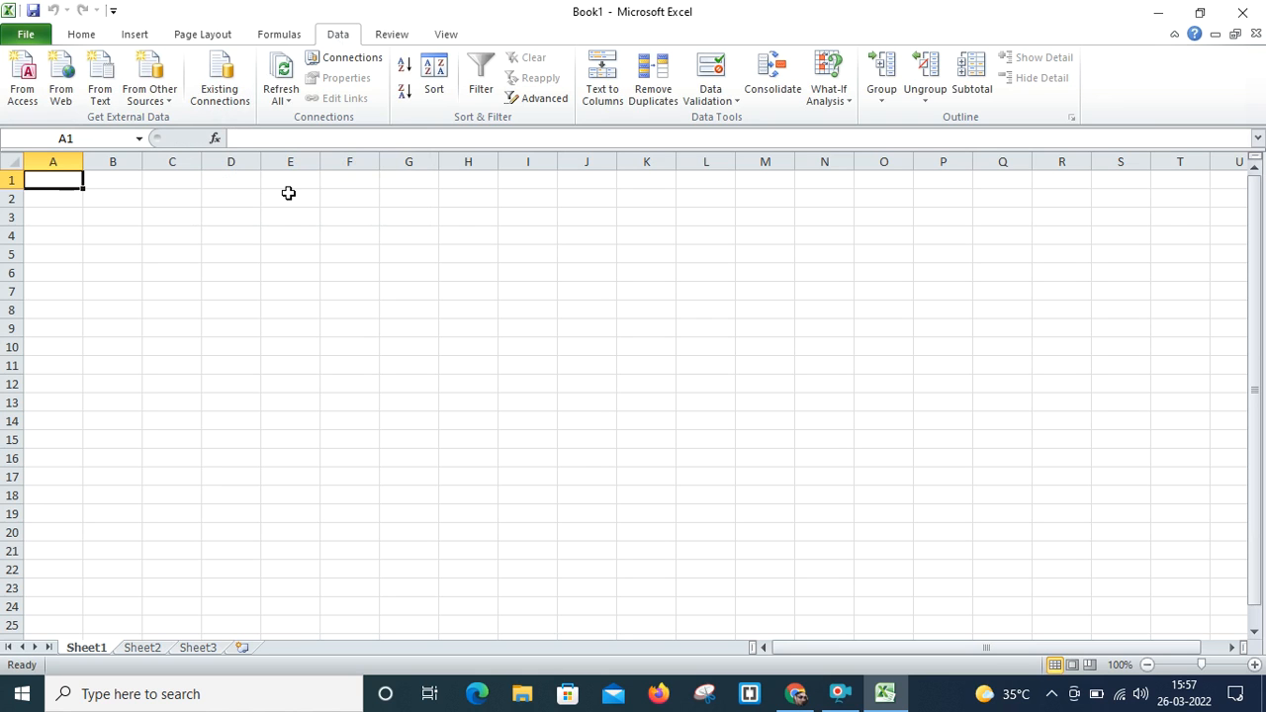
# Step: Open the ExcelRowData workbook from the Desktop as the data source for an existing connection
pyautogui.click(222, 95)
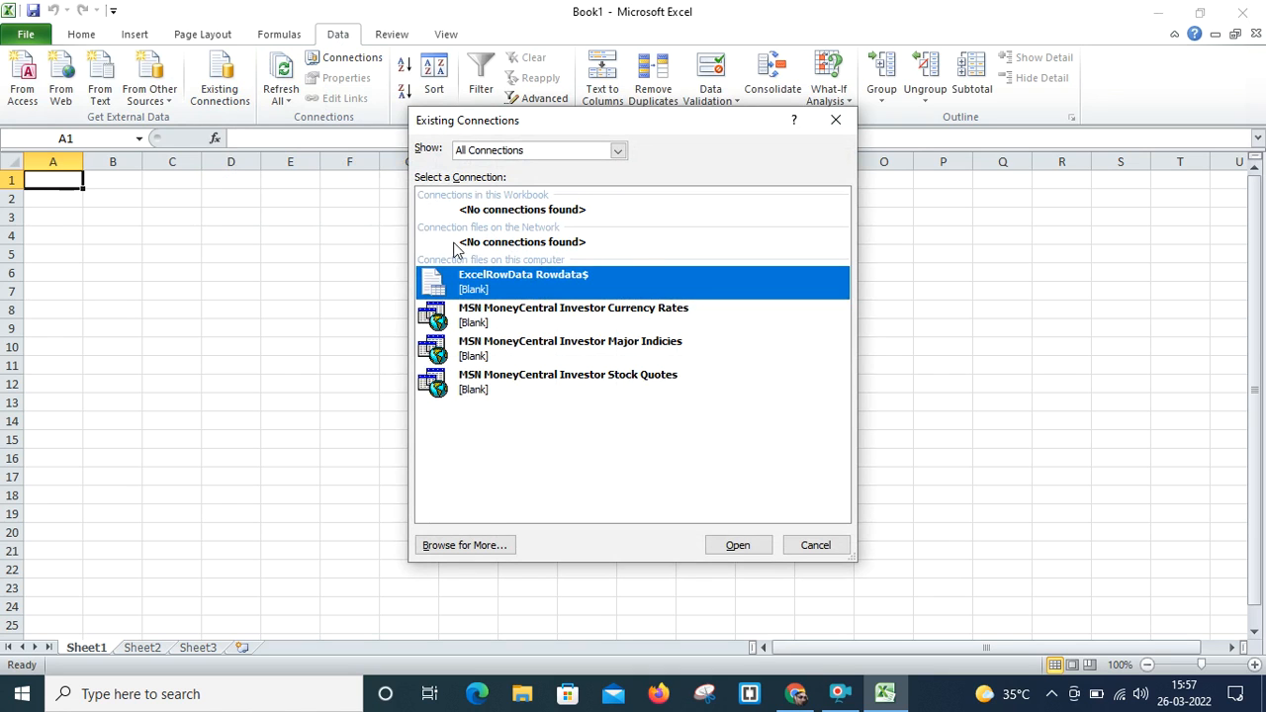
pyautogui.click(464, 546)
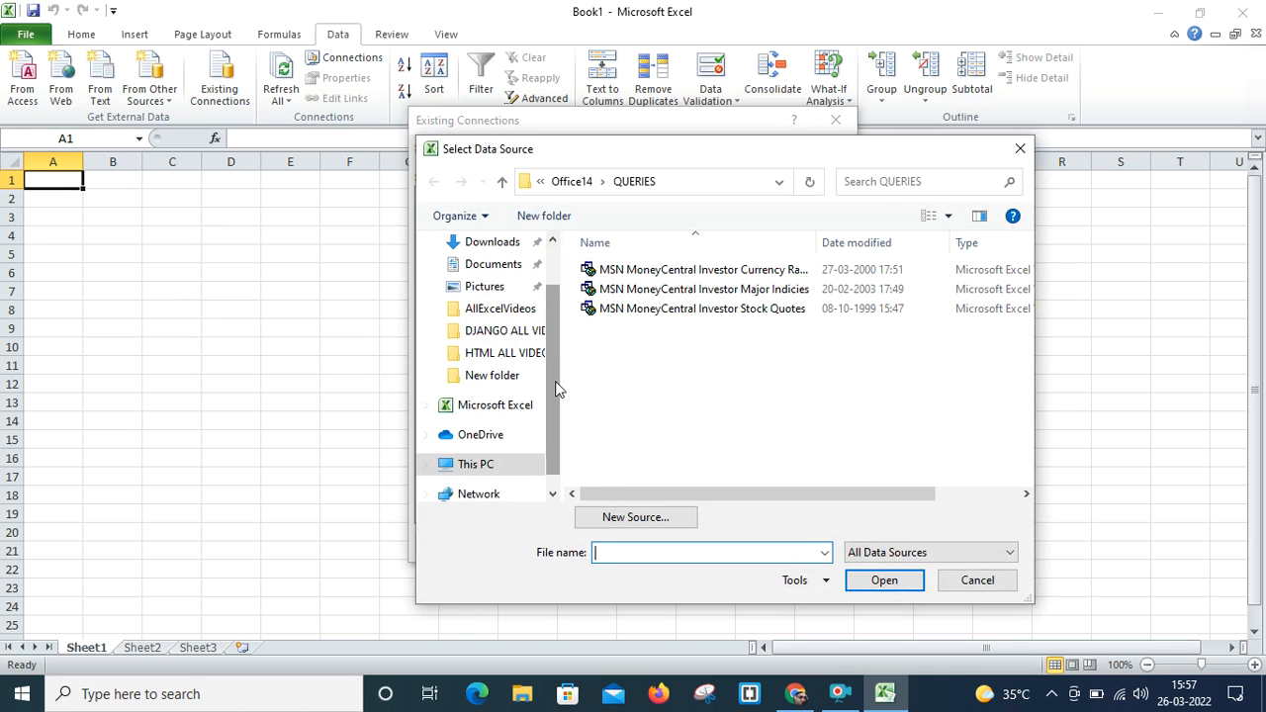
pyautogui.scroll(2, 554, 376)
pyautogui.click(482, 284)
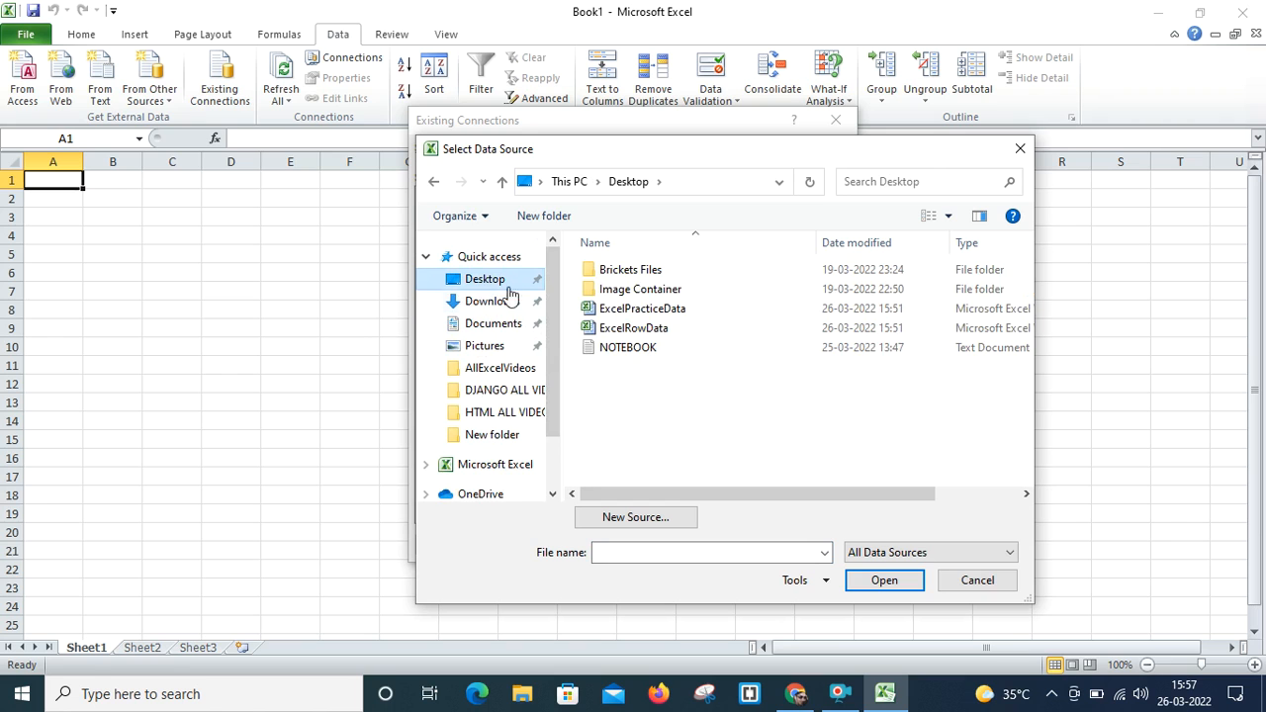
pyautogui.click(620, 336)
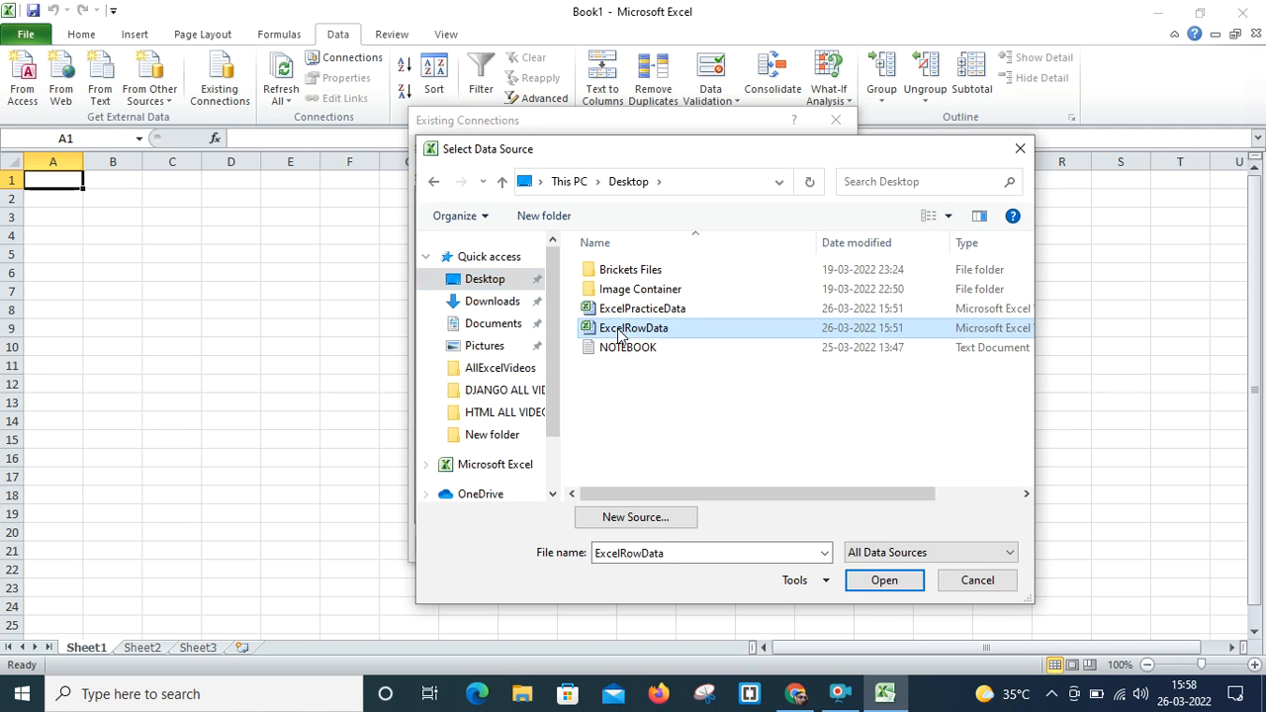
pyautogui.click(877, 582)
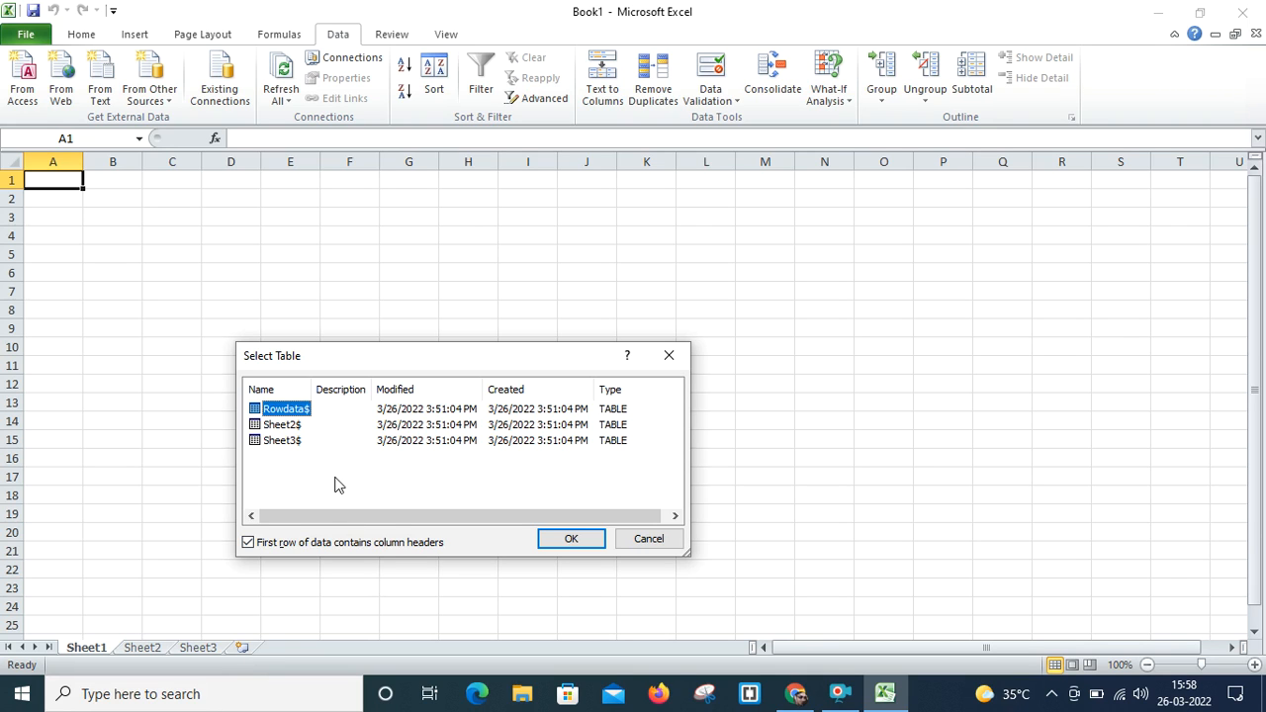
# Step: Choose the Rowdata$ table for import, with its first row of data treated as column headers
pyautogui.click(283, 427)
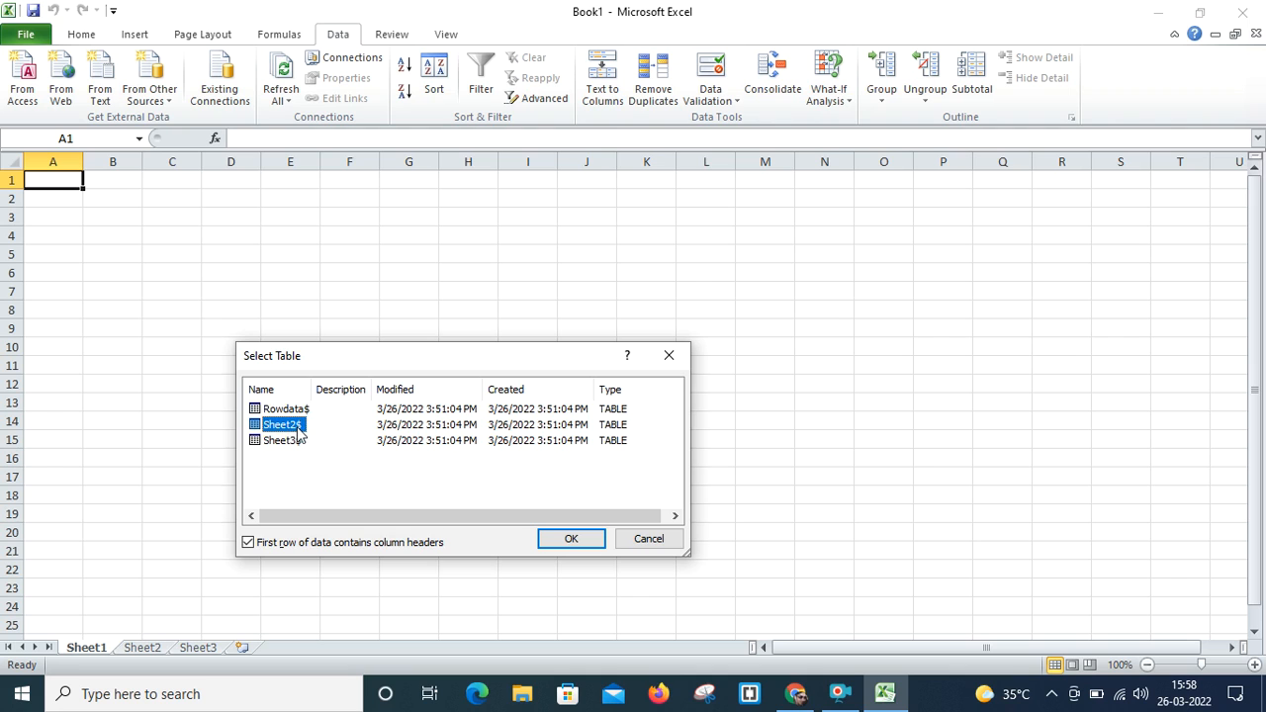
pyautogui.click(279, 442)
pyautogui.click(287, 411)
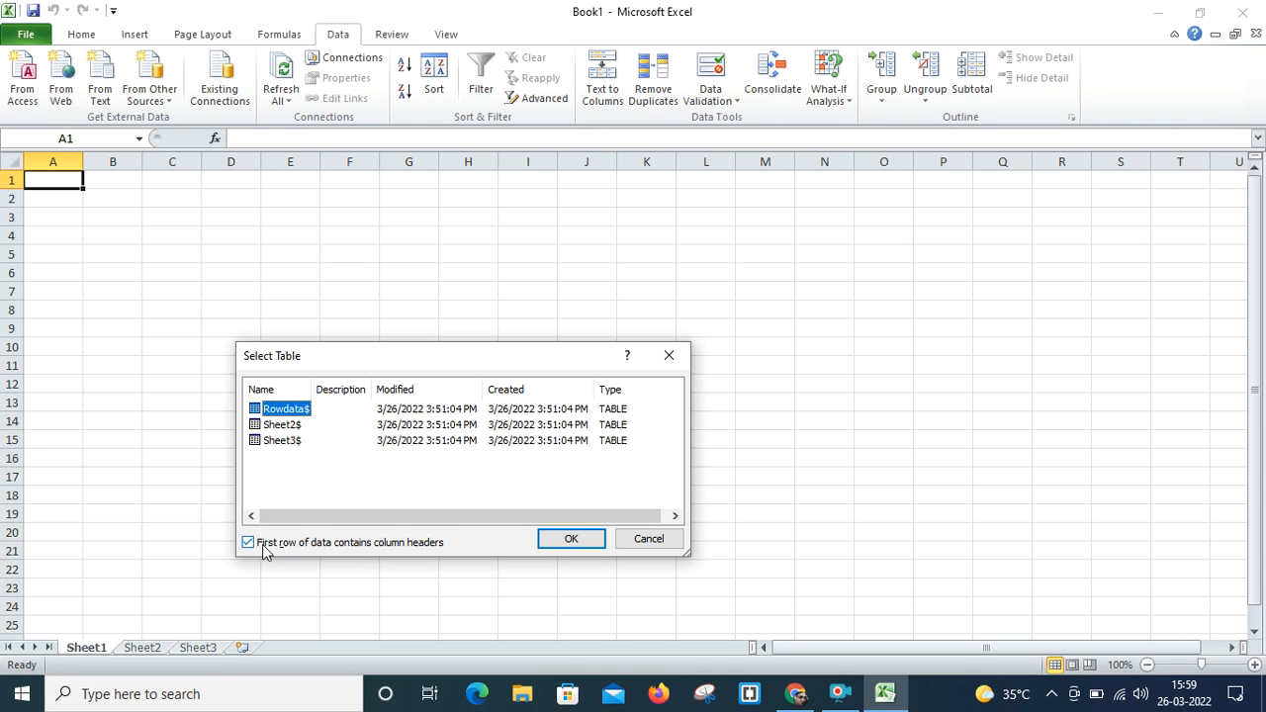
pyautogui.click(571, 540)
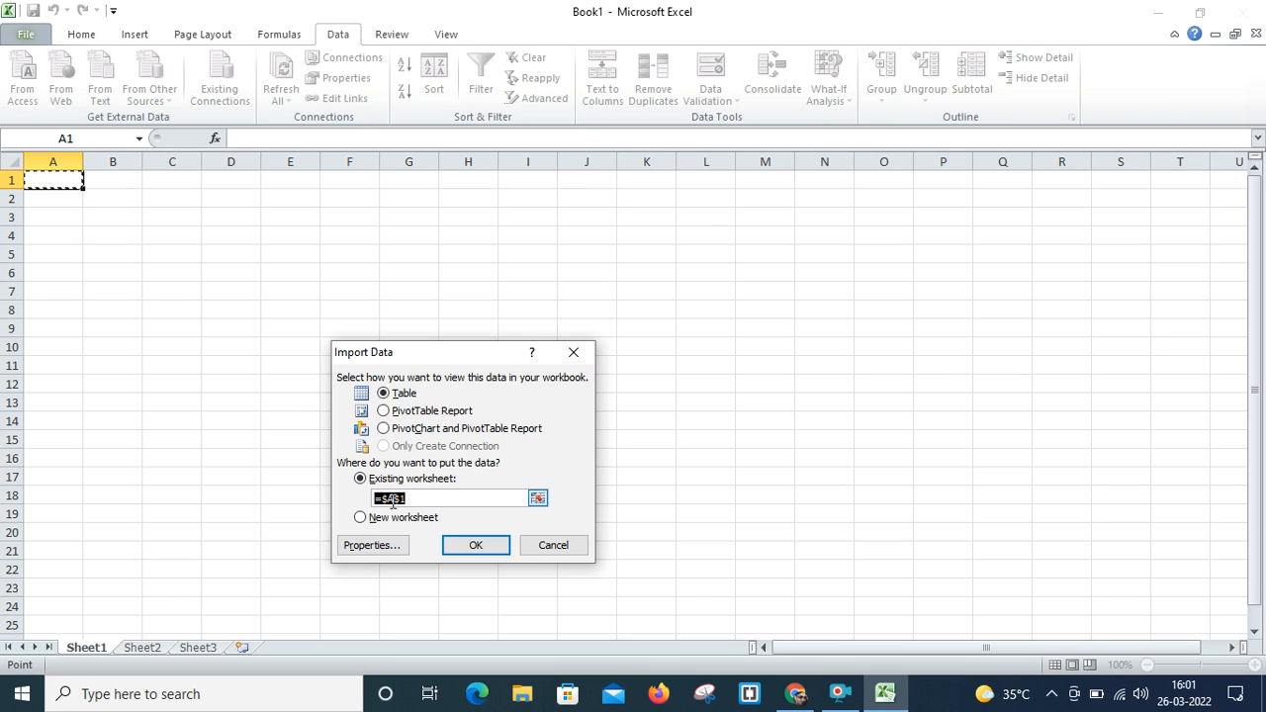
# Step: Import the data as a table into the existing worksheet, starting at cell D5
pyautogui.click(539, 496)
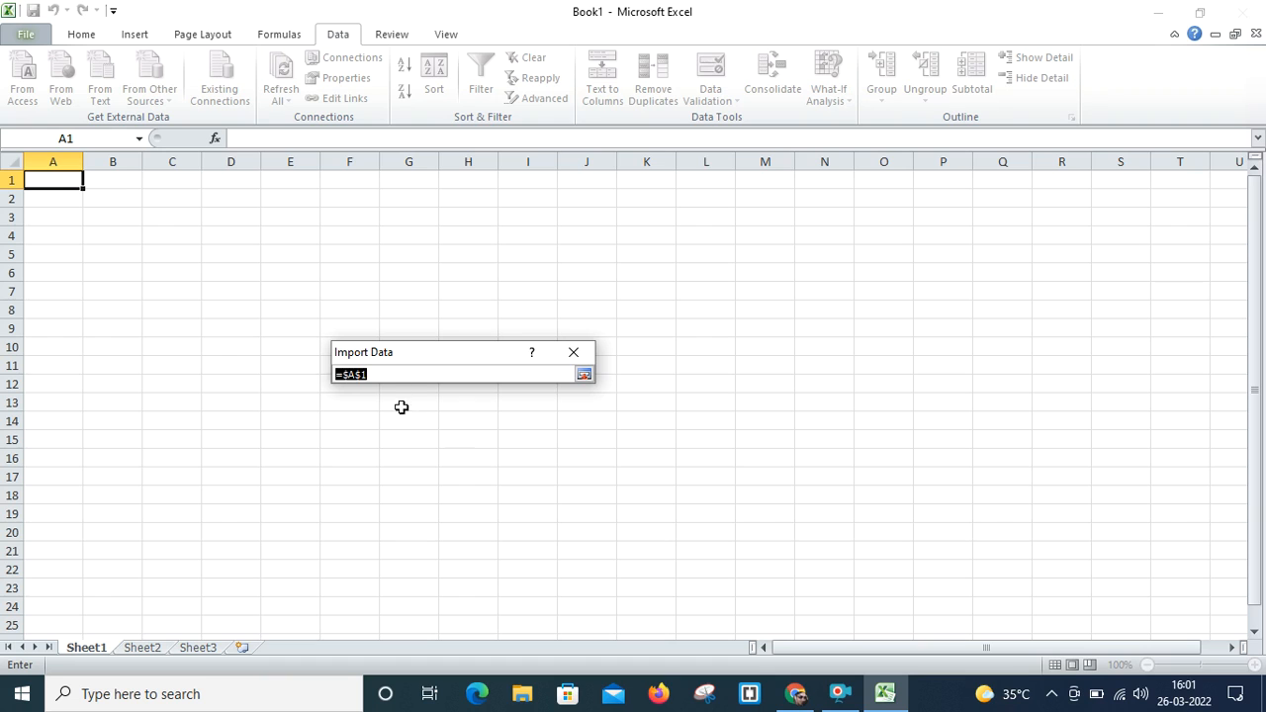
pyautogui.click(383, 374)
pyautogui.press('BackSpace')
pyautogui.click(584, 376)
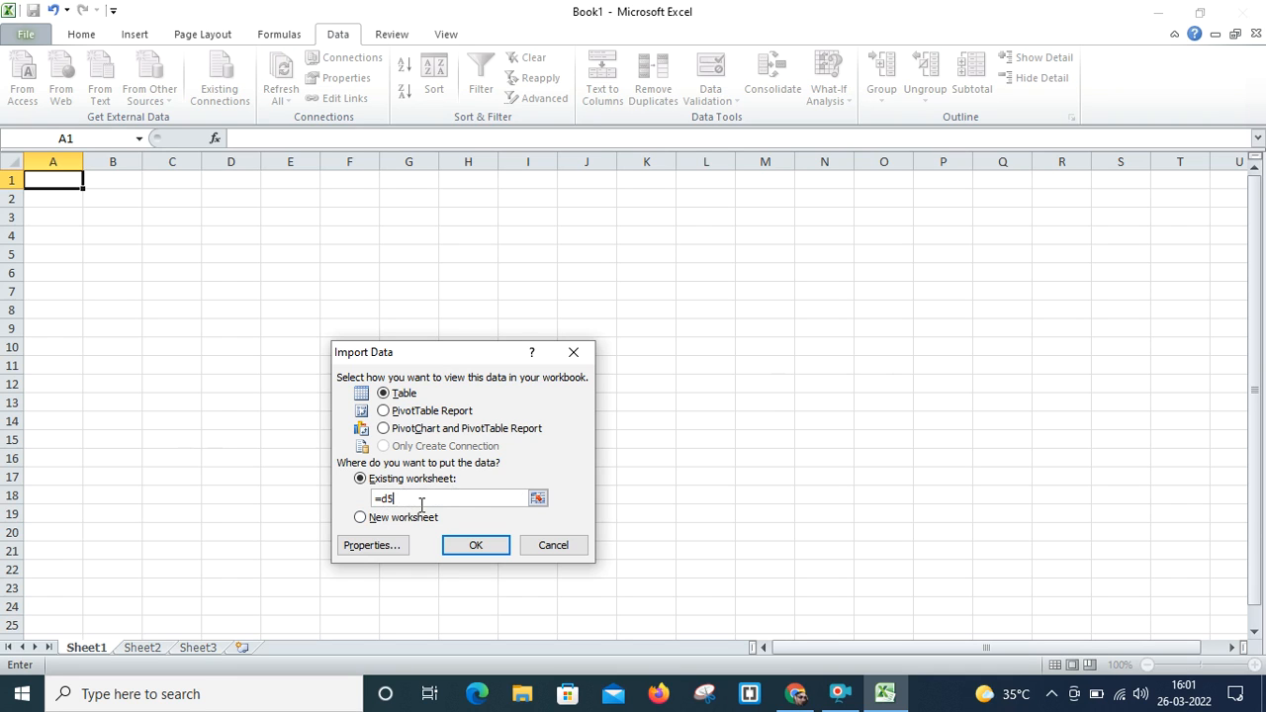
pyautogui.click(537, 498)
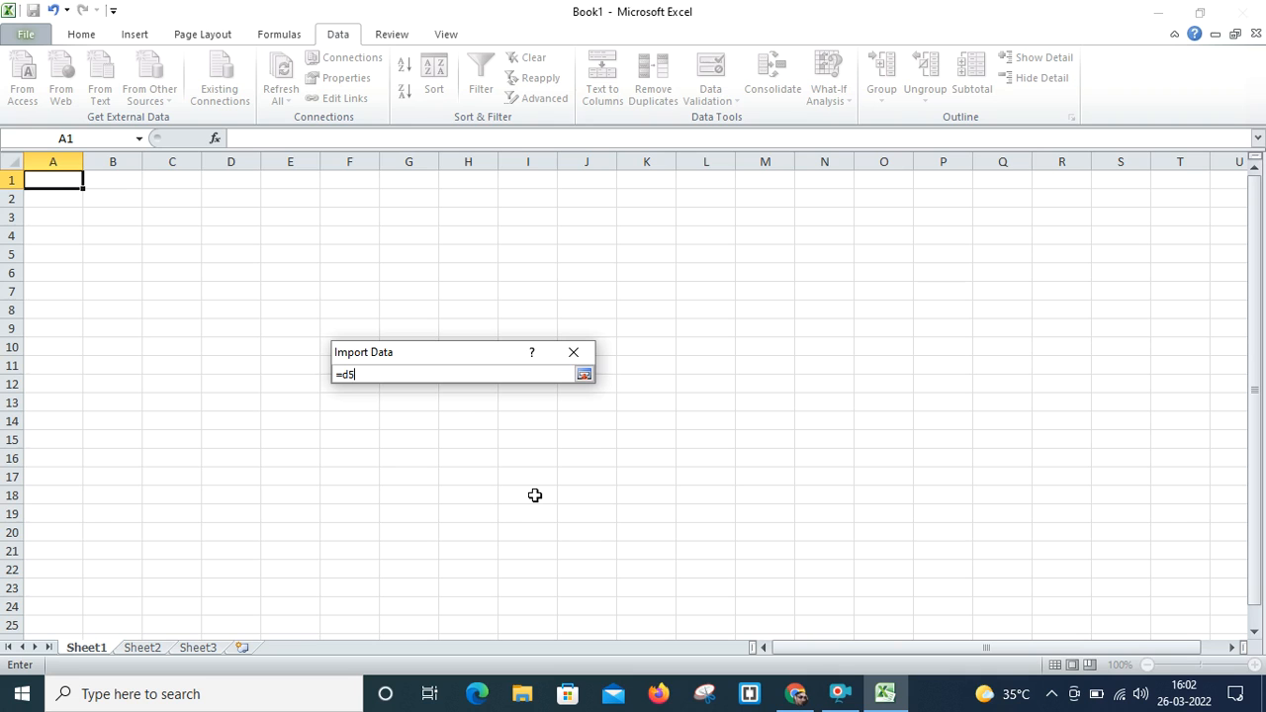
pyautogui.click(584, 376)
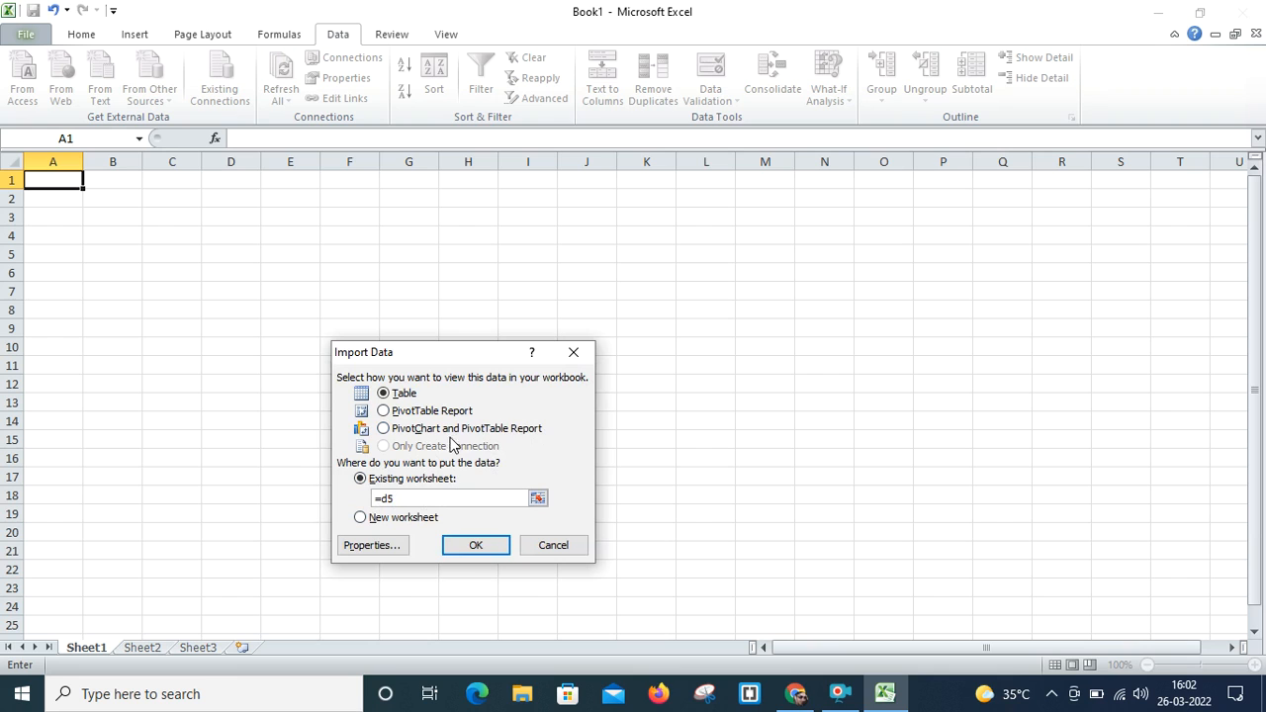
pyautogui.click(476, 548)
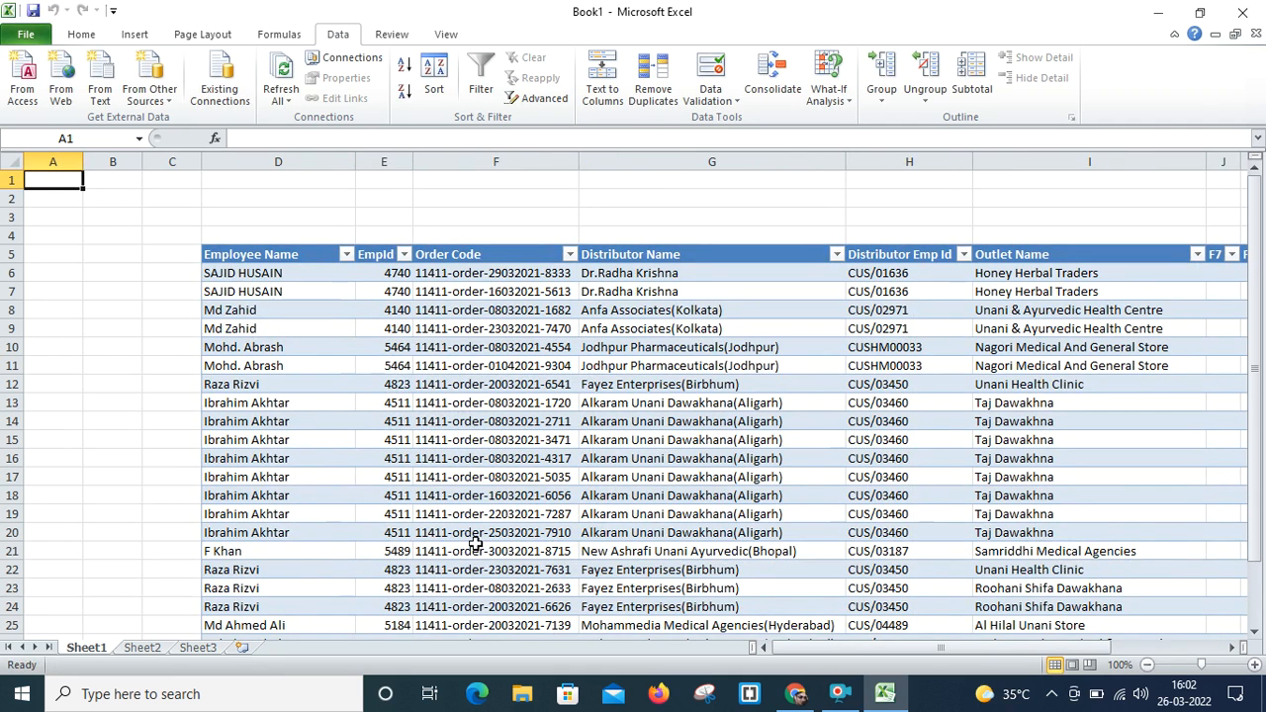
# Step: Examine the imported table's columns along its header row, starting from Employee Name
pyautogui.click(255, 254)
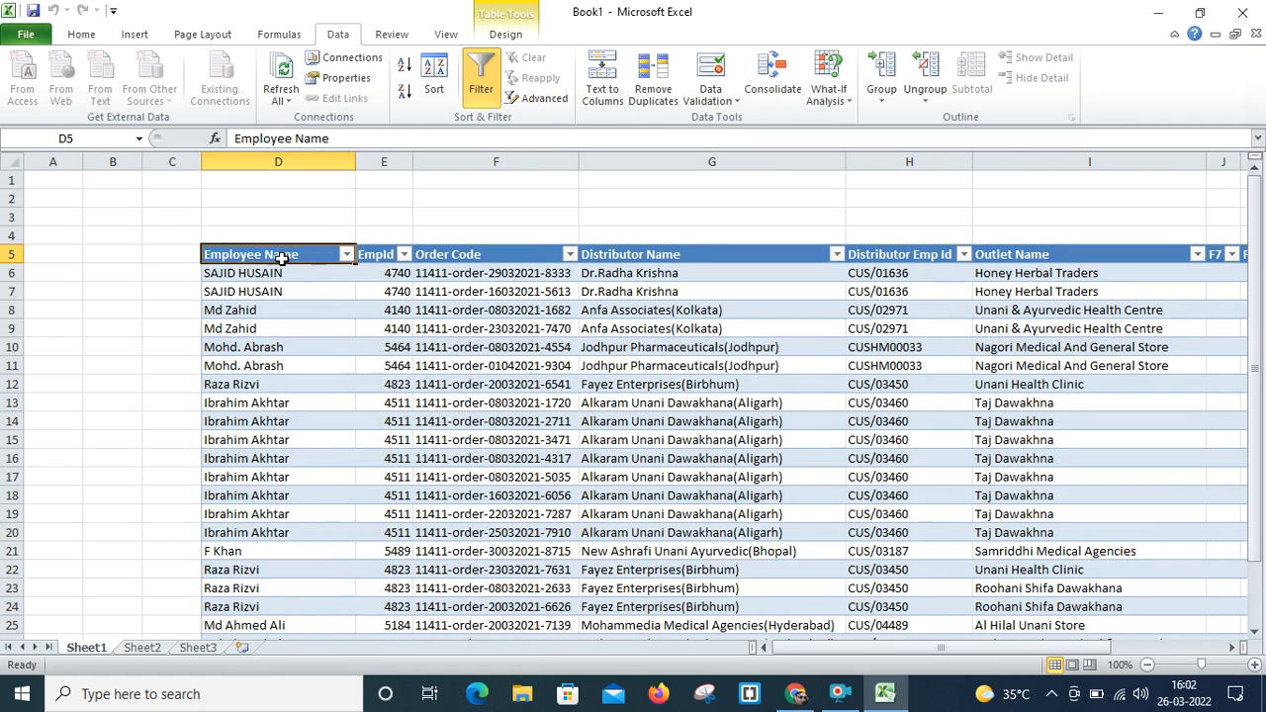
pyautogui.hotkey('ctrl', 'space')
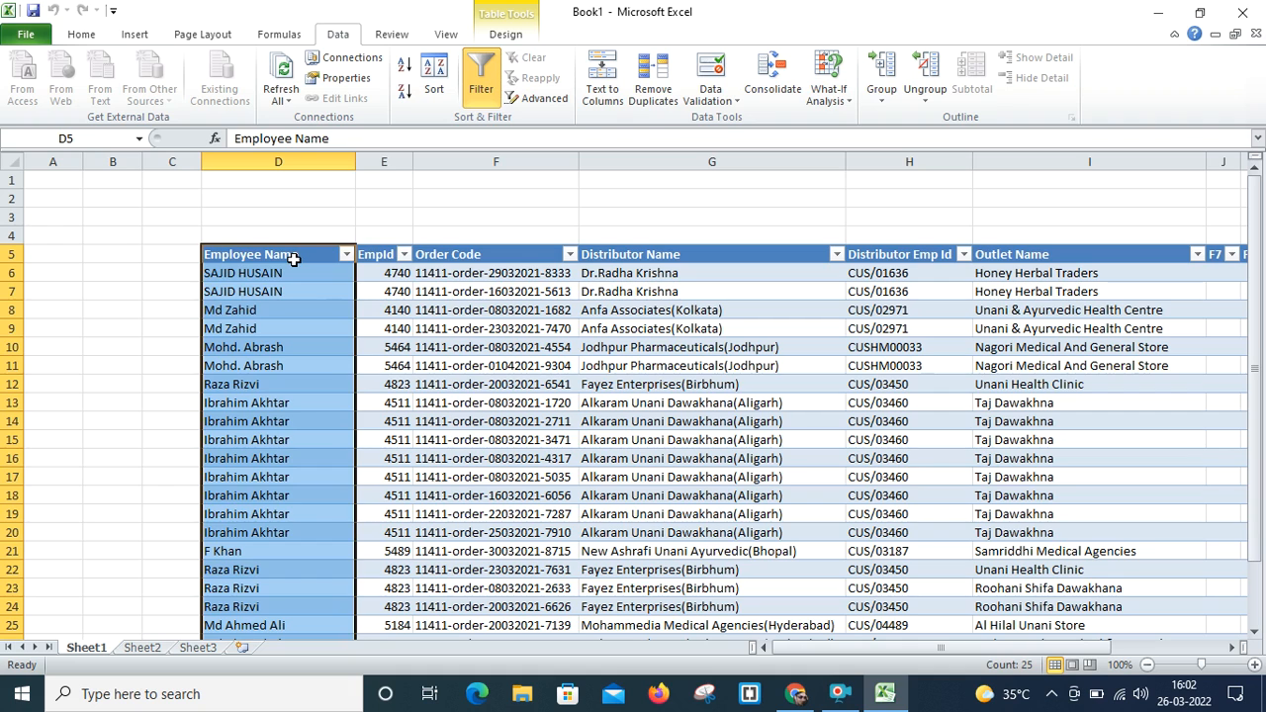
pyautogui.press('Down')
pyautogui.press('Up')
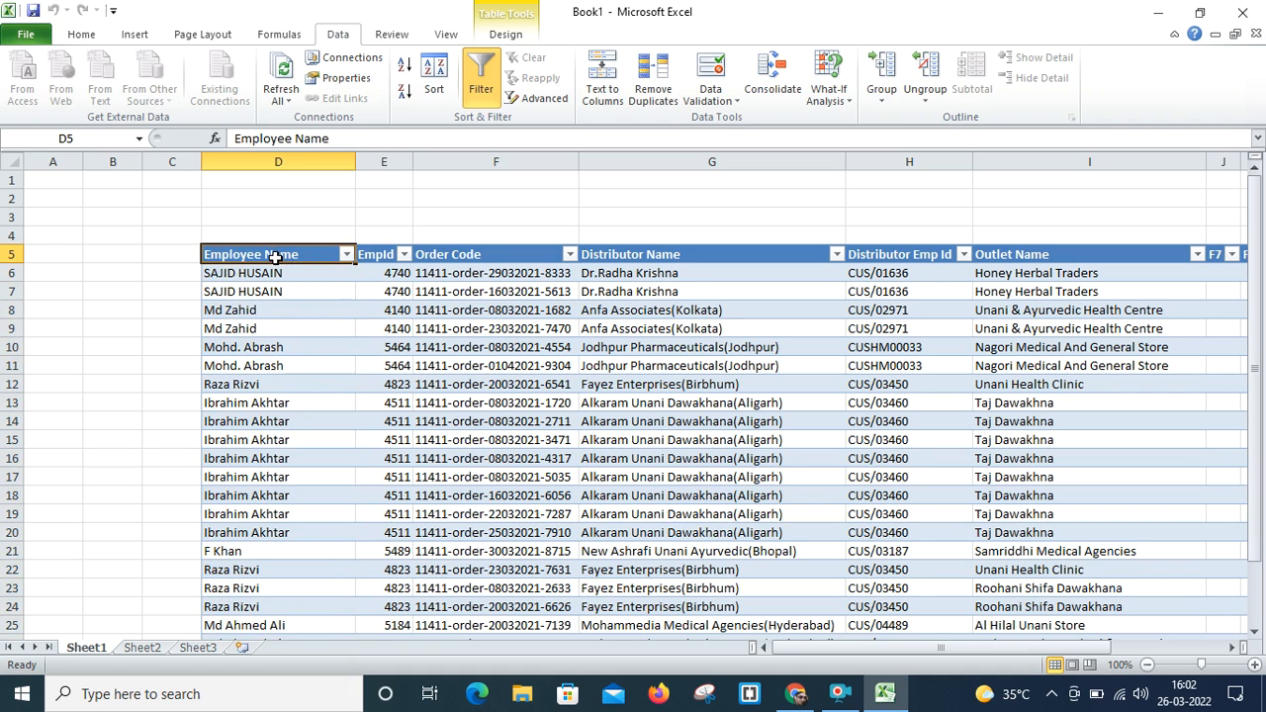
pyautogui.click(474, 255)
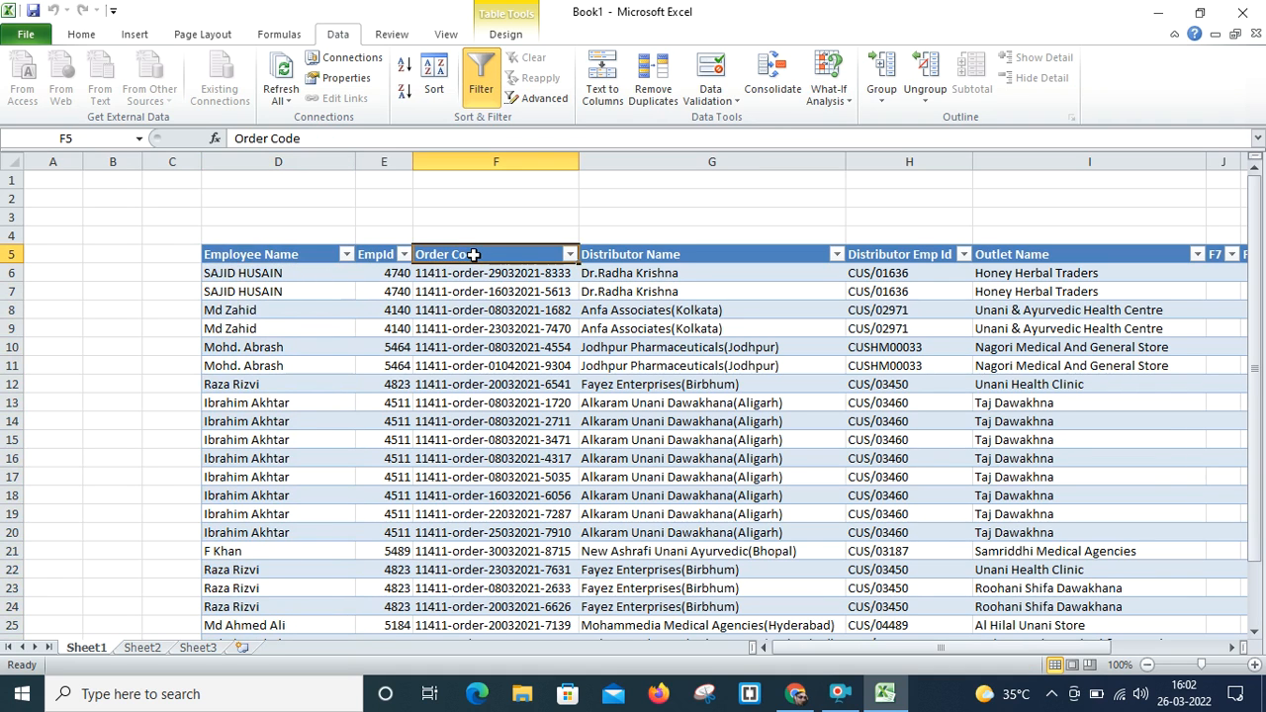
pyautogui.press('Right')
pyautogui.press('Right')
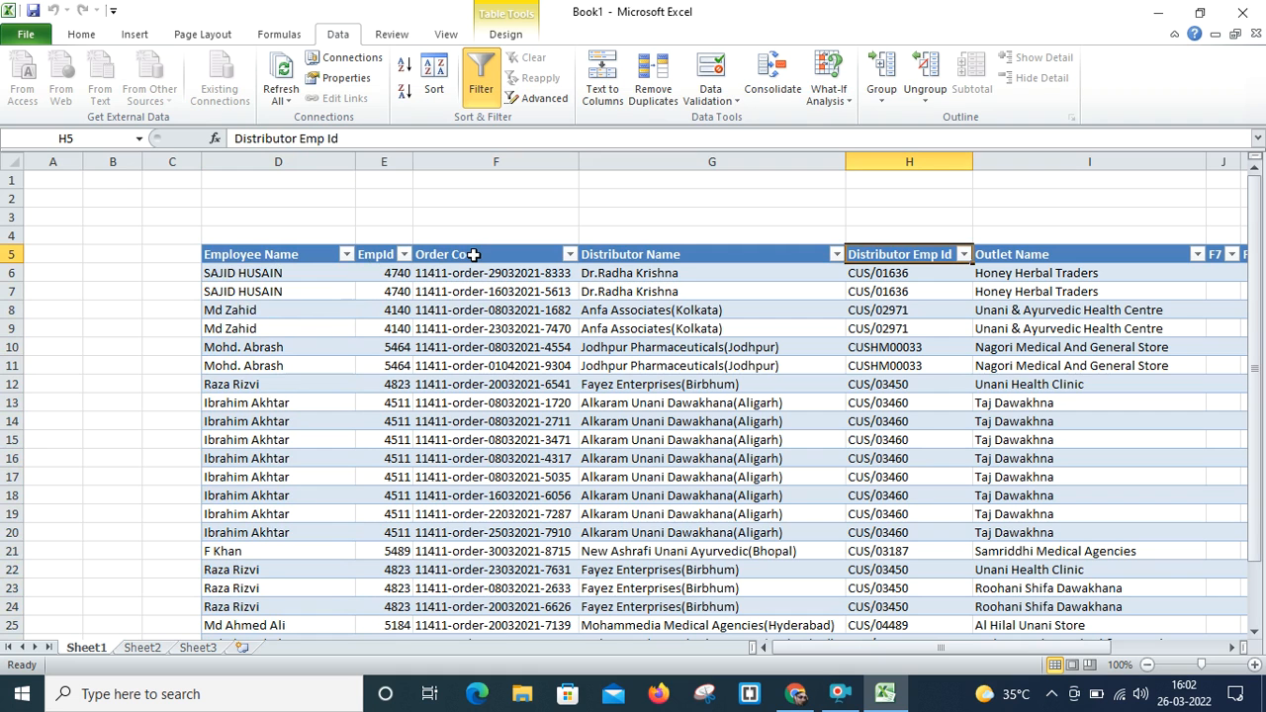
pyautogui.press('Right')
pyautogui.press('Right')
pyautogui.press('Right')
pyautogui.press('Right')
pyautogui.press('Right')
pyautogui.press('Right')
pyautogui.press('Right')
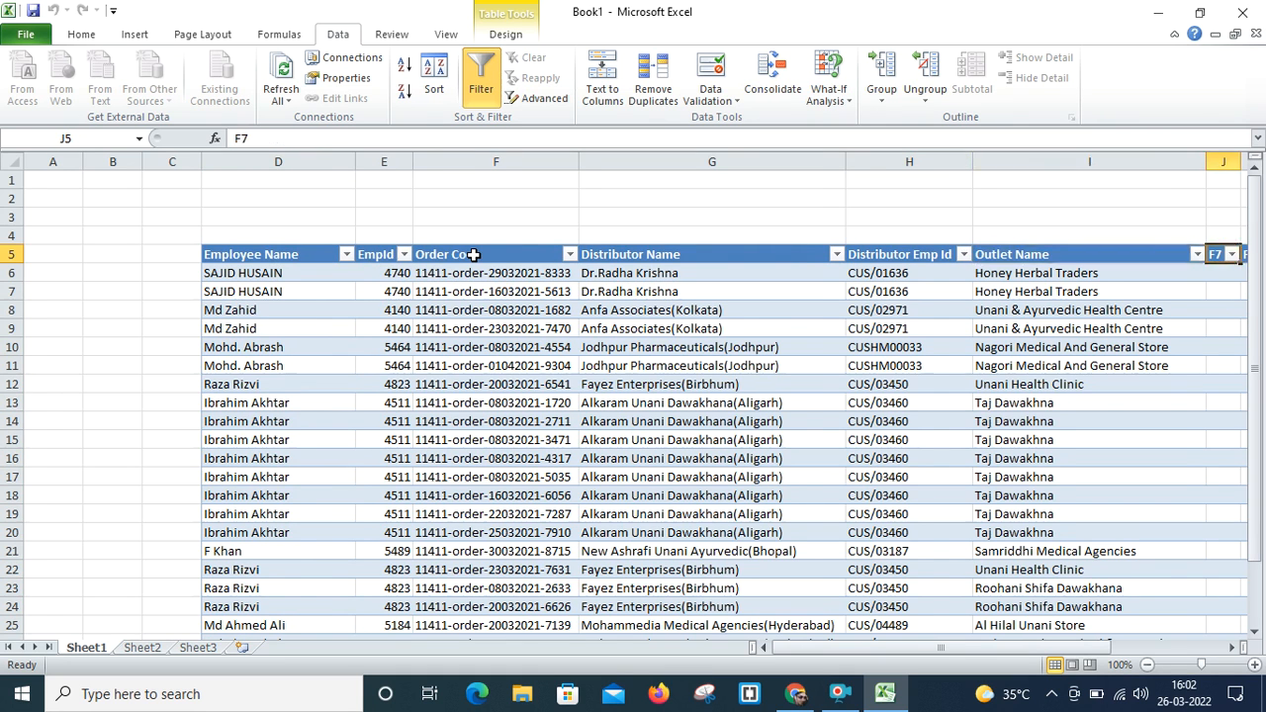
pyautogui.press('Left')
pyautogui.press('Left')
pyautogui.press('Left')
pyautogui.press('Left')
pyautogui.press('Left')
pyautogui.press('Left')
pyautogui.press('Left')
pyautogui.press('Left')
pyautogui.press('Left')
pyautogui.press('Left')
pyautogui.press('Left')
pyautogui.press('Left')
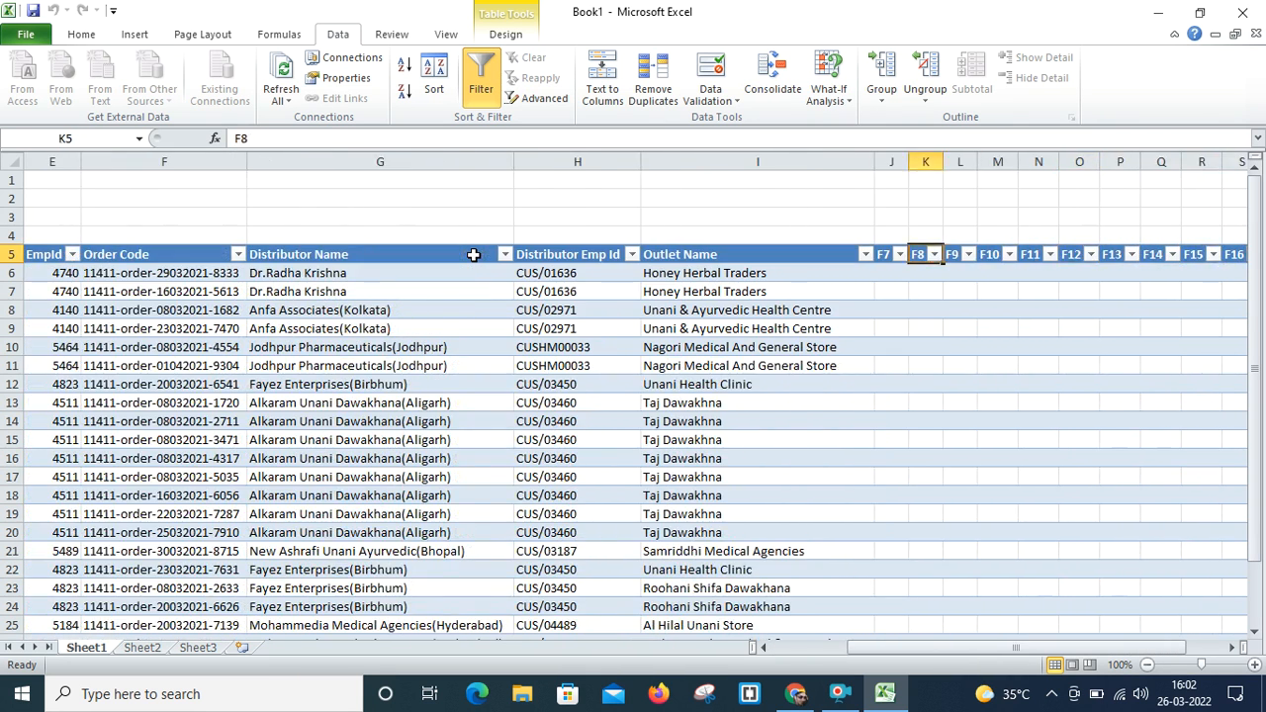
# Step: Examine the imported table's rows down past its last record and back up to the header row
pyautogui.press('Right')
pyautogui.press('Right')
pyautogui.press('Down')
pyautogui.press('Down')
pyautogui.press('Down')
pyautogui.press('Down')
pyautogui.press('Down')
pyautogui.press('Down')
pyautogui.press('Down')
pyautogui.press('Down')
pyautogui.press('Down')
pyautogui.press('Down')
pyautogui.press('Down')
pyautogui.press('Down')
pyautogui.press('Down')
pyautogui.press('Down')
pyautogui.press('Down')
pyautogui.press('Down')
pyautogui.press('Down')
pyautogui.press('Down')
pyautogui.press('Down')
pyautogui.press('Down')
pyautogui.press('Down')
pyautogui.press('Down')
pyautogui.press('Down')
pyautogui.press('Down')
pyautogui.press('Down')
pyautogui.press('Down')
pyautogui.press('Down')
pyautogui.press('Down')
pyautogui.press('Down')
pyautogui.press('Down')
pyautogui.press('Down')
pyautogui.press('Down')
pyautogui.press('Down')
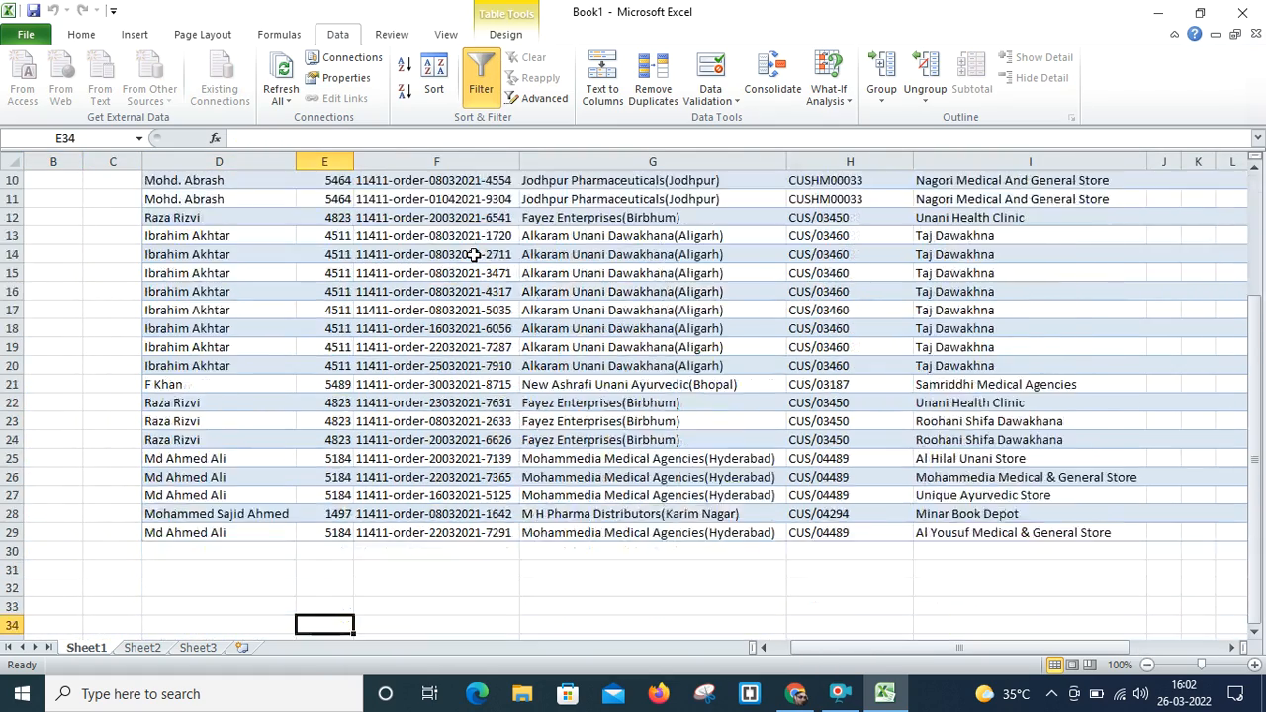
pyautogui.press('Up')
pyautogui.press('Up')
pyautogui.press('Up')
pyautogui.press('Up')
pyautogui.press('Up')
pyautogui.press('Up')
pyautogui.press('Up')
pyautogui.press('Up')
pyautogui.press('Up')
pyautogui.press('Up')
pyautogui.press('Up')
pyautogui.press('Up')
pyautogui.press('Up')
pyautogui.press('Up')
pyautogui.press('Up')
pyautogui.press('Up')
pyautogui.press('Up')
pyautogui.press('Up')
pyautogui.press('Up')
pyautogui.press('Up')
pyautogui.press('Up')
pyautogui.press('Up')
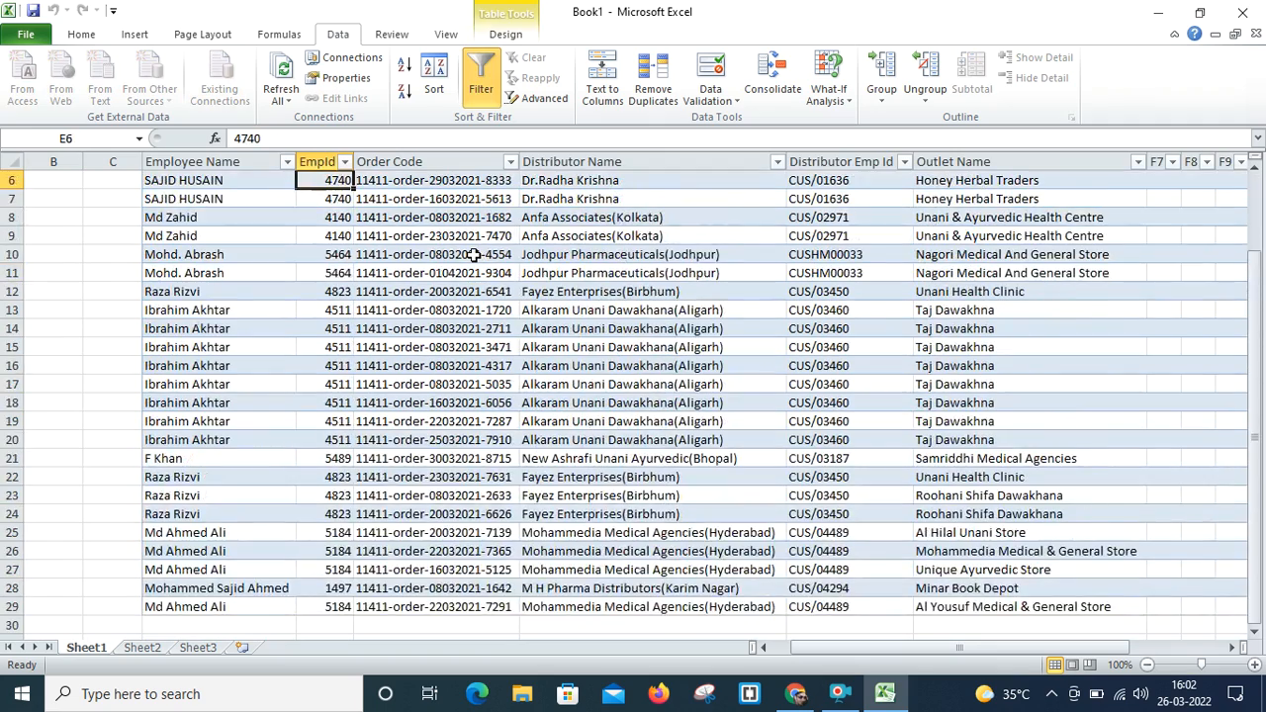
pyautogui.press('Down')
pyautogui.press('Down')
pyautogui.press('Down')
pyautogui.press('Down')
pyautogui.press('Down')
pyautogui.press('Down')
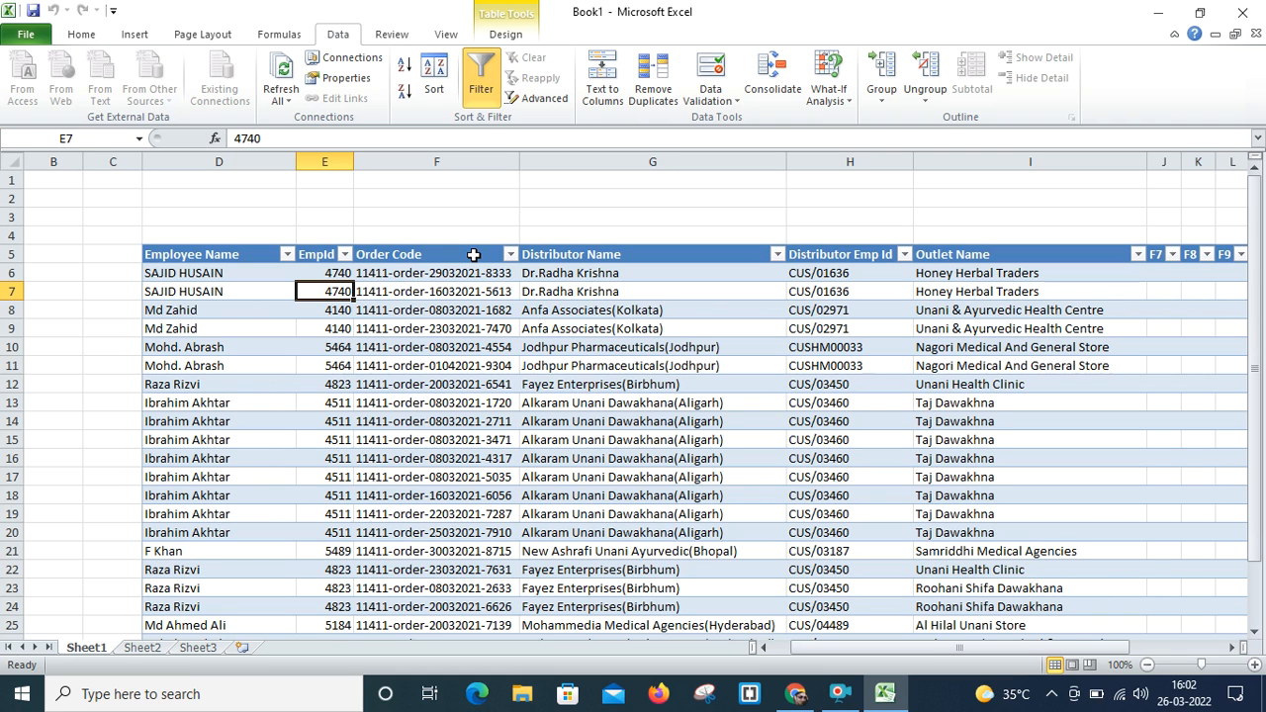
# Step: Save the workbook to the Desktop as an Excel Workbook named ConnectionExcelFile
pyautogui.press('F12')
pyautogui.scroll(5, 89, 197)
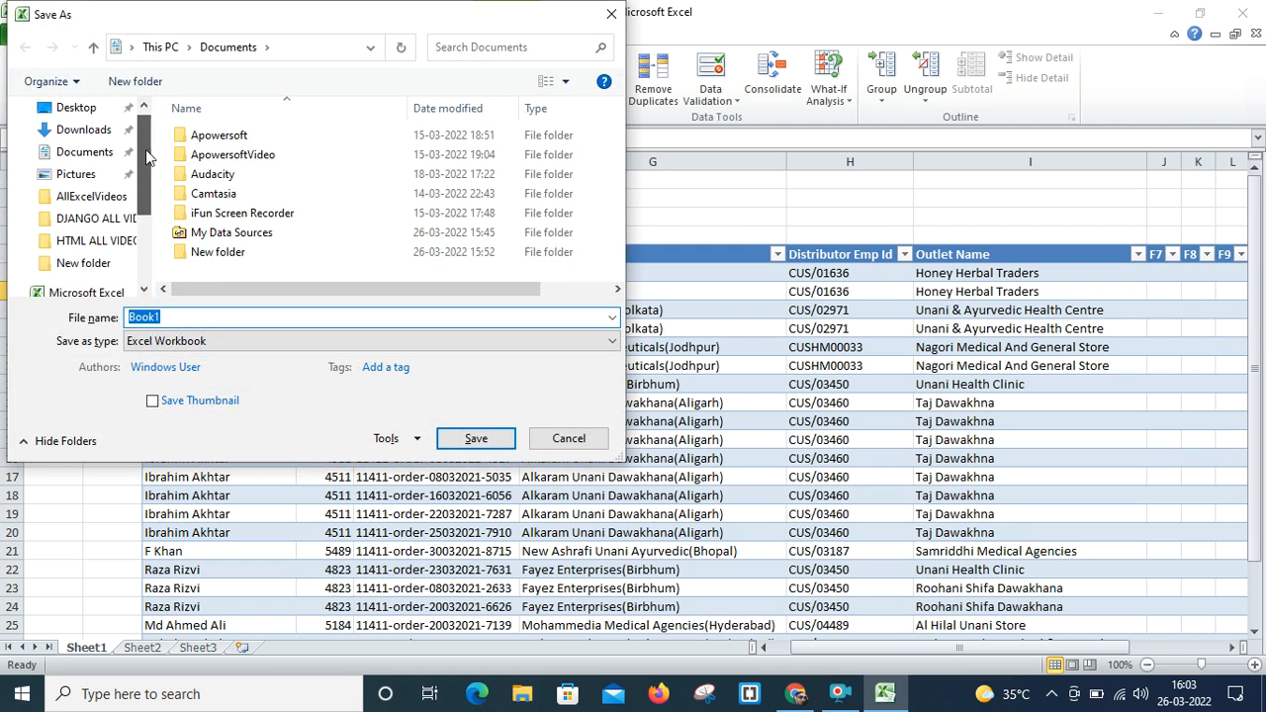
pyautogui.click(77, 144)
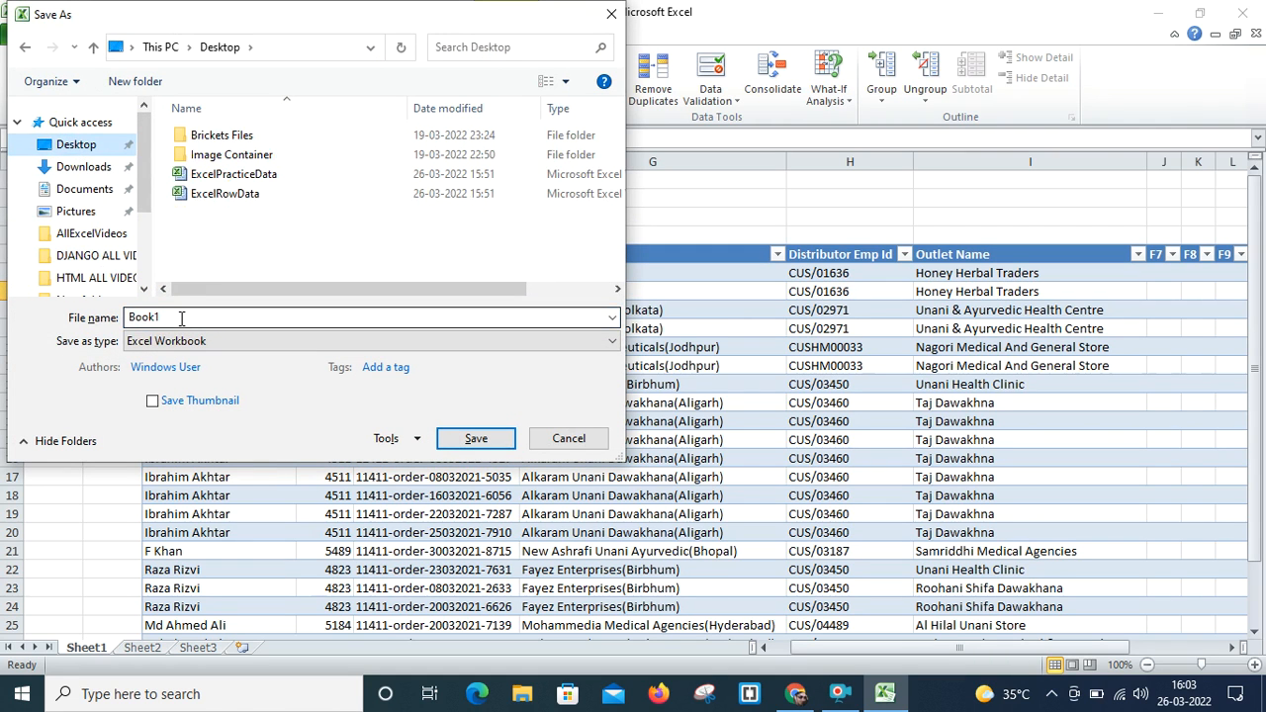
pyautogui.write('Conne')
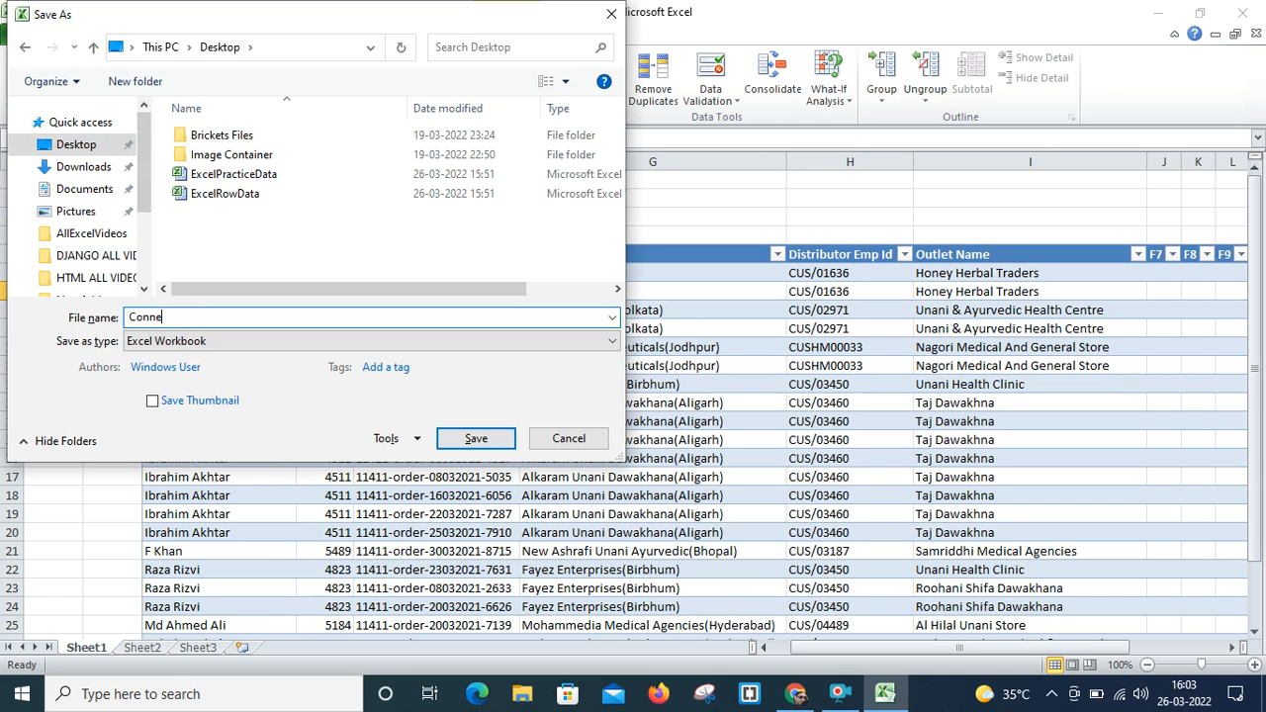
pyautogui.write('ctionExcel')
pyautogui.press('BackSpace')
pyautogui.write('fFile')
pyautogui.click(475, 440)
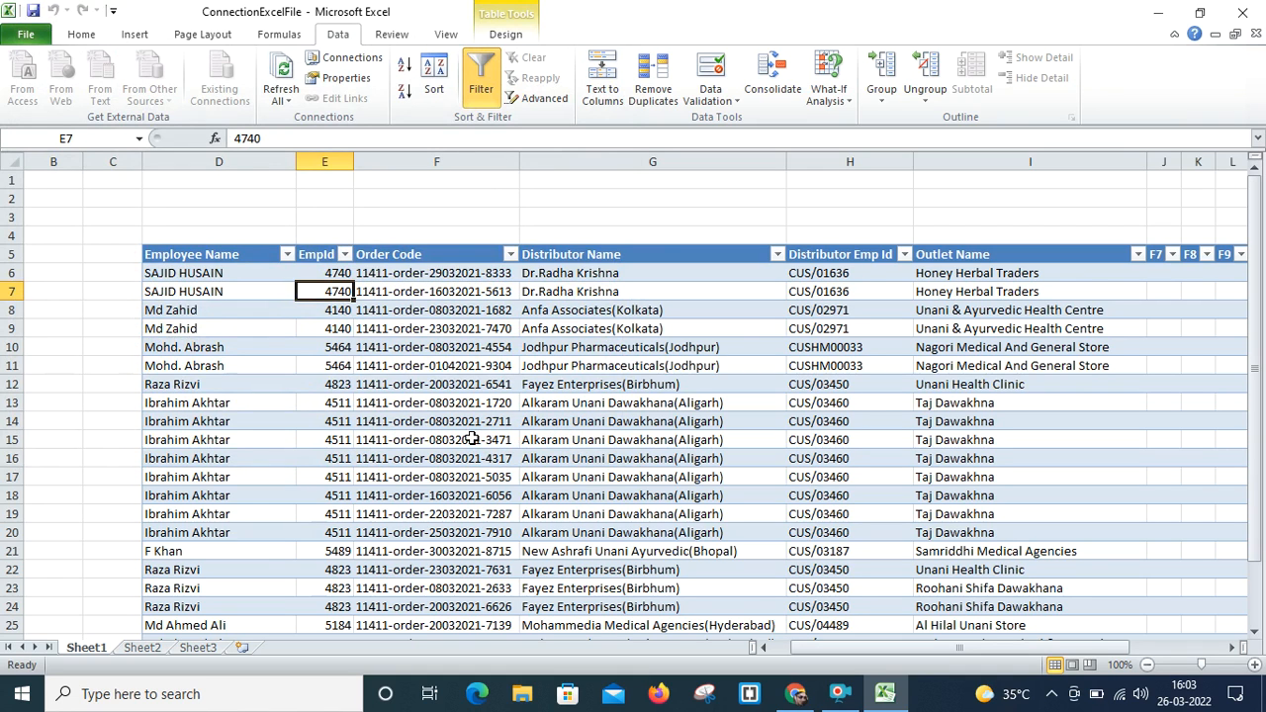
# Step: Close ConnectionExcelFile and open the ExcelRowData source workbook from the refreshed desktop
pyautogui.click(1248, 13)
pyautogui.rightClick(924, 224)
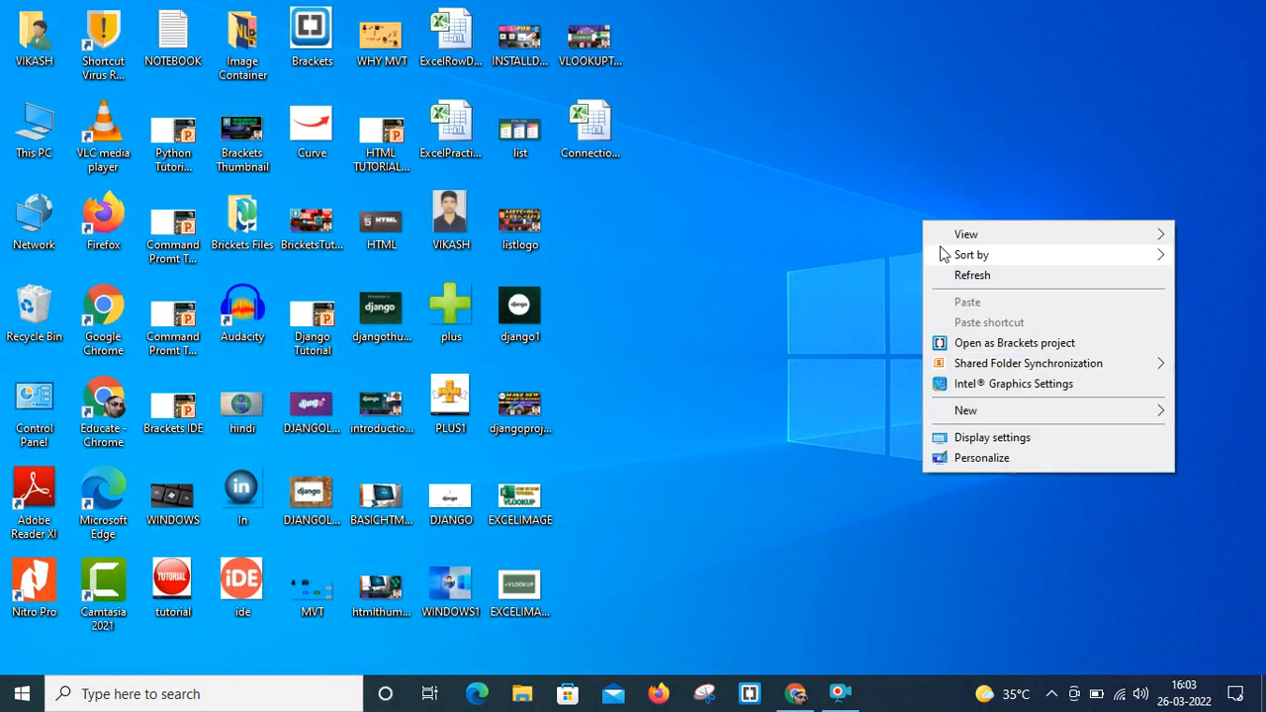
pyautogui.click(959, 274)
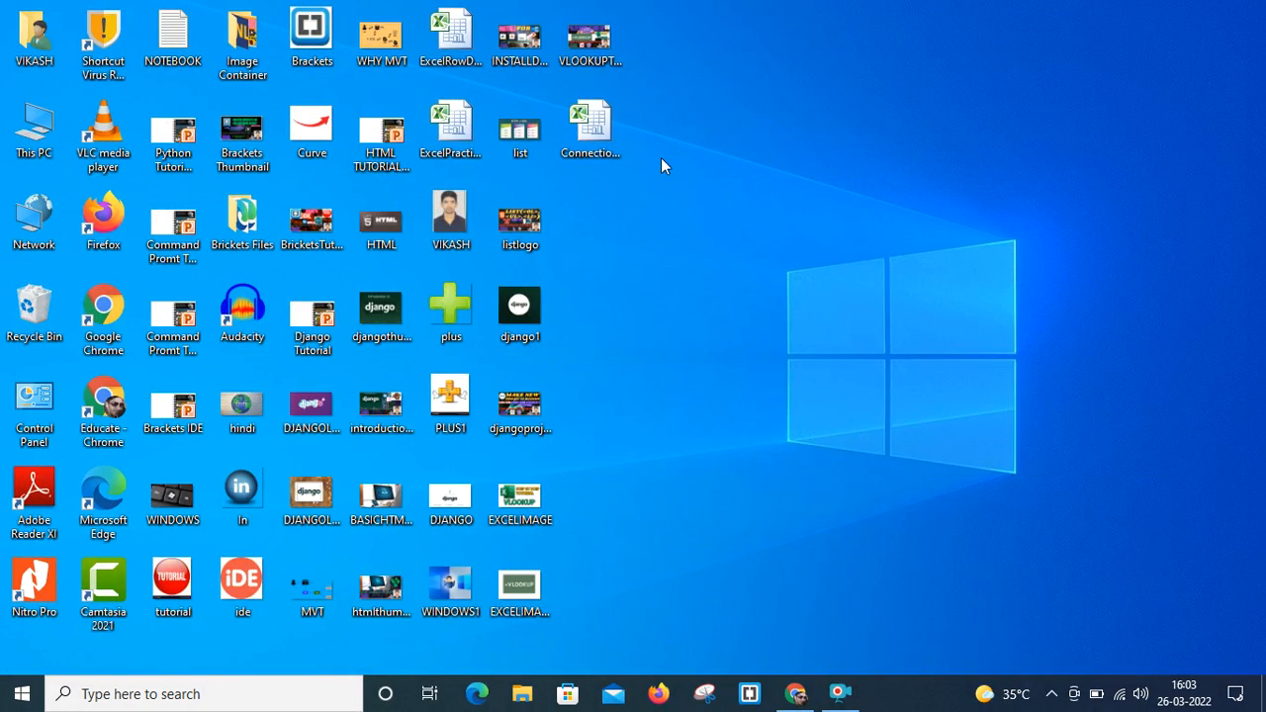
pyautogui.moveTo(622, 203); pyautogui.dragTo(475, 74)
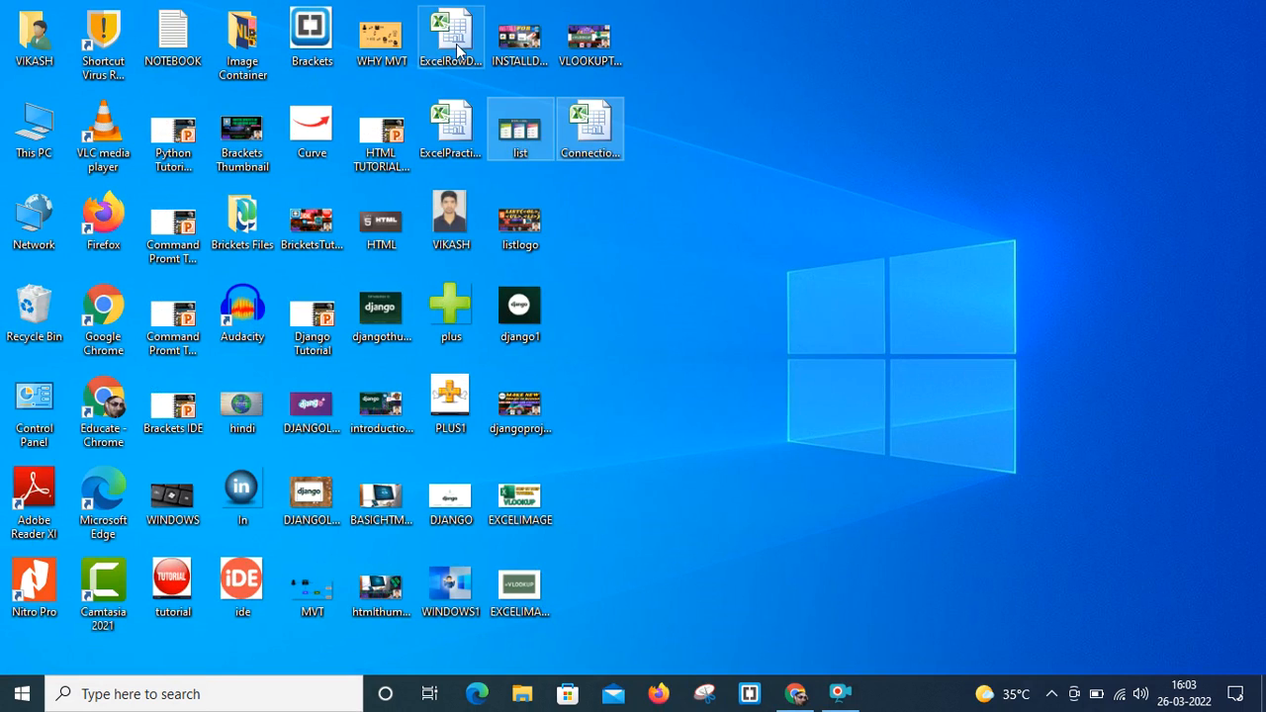
pyautogui.click(456, 49)
pyautogui.doubleClick(456, 49)
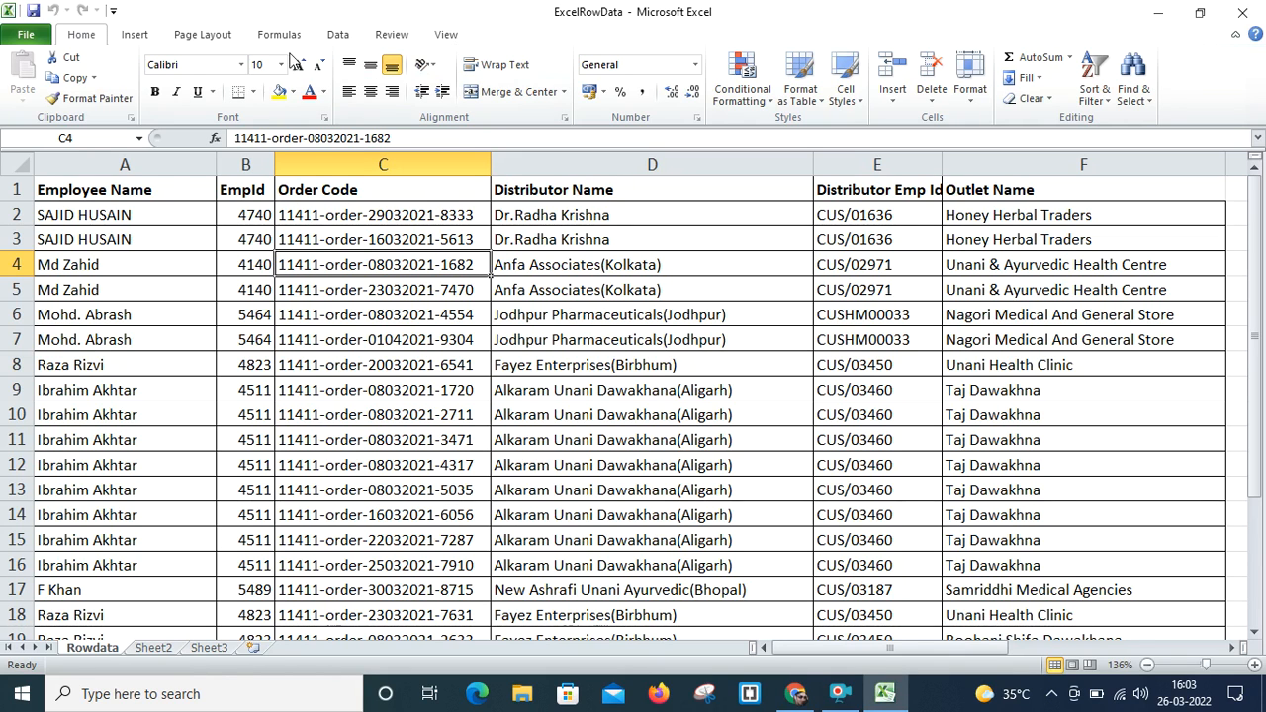
# Step: Examine the source headers on the Rowdata sheet from Employee Name to Outlet Name, and the records under Employee Name
pyautogui.click(117, 192)
pyautogui.press('Right')
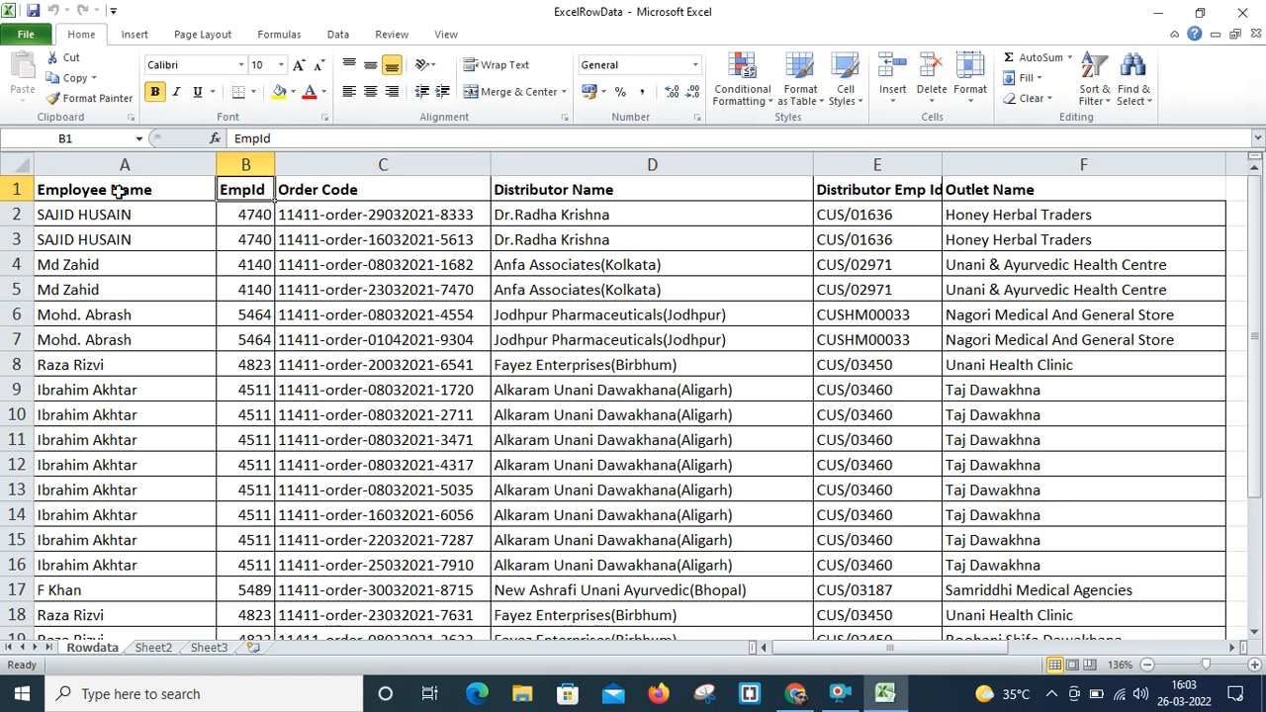
pyautogui.press('Right')
pyautogui.press('Right')
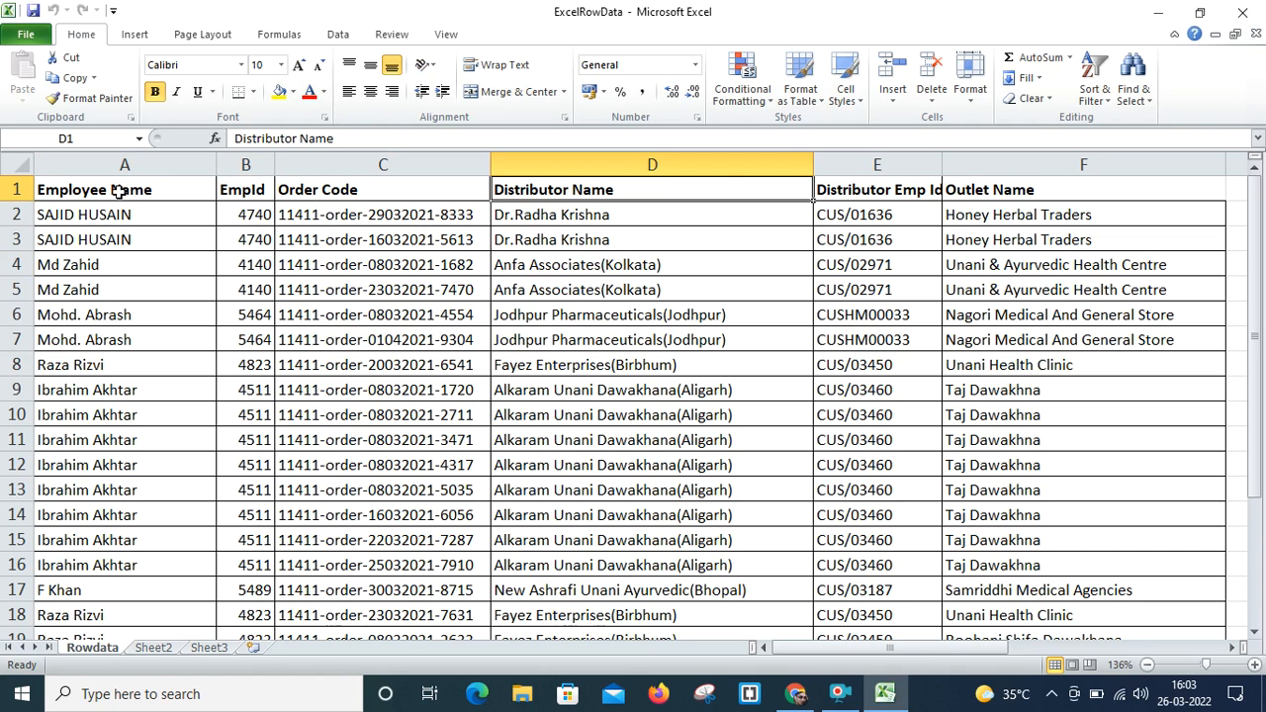
pyautogui.press('Right')
pyautogui.press('Right')
pyautogui.press('Right')
pyautogui.press('Left')
pyautogui.press('Left')
pyautogui.press('Left')
pyautogui.press('Left')
pyautogui.press('Left')
pyautogui.press('Left')
pyautogui.press('Down')
pyautogui.press('Down')
pyautogui.press('Down')
pyautogui.press('Down')
pyautogui.press('Down')
pyautogui.press('Down')
pyautogui.press('Down')
pyautogui.press('Down')
pyautogui.press('Down')
pyautogui.press('Down')
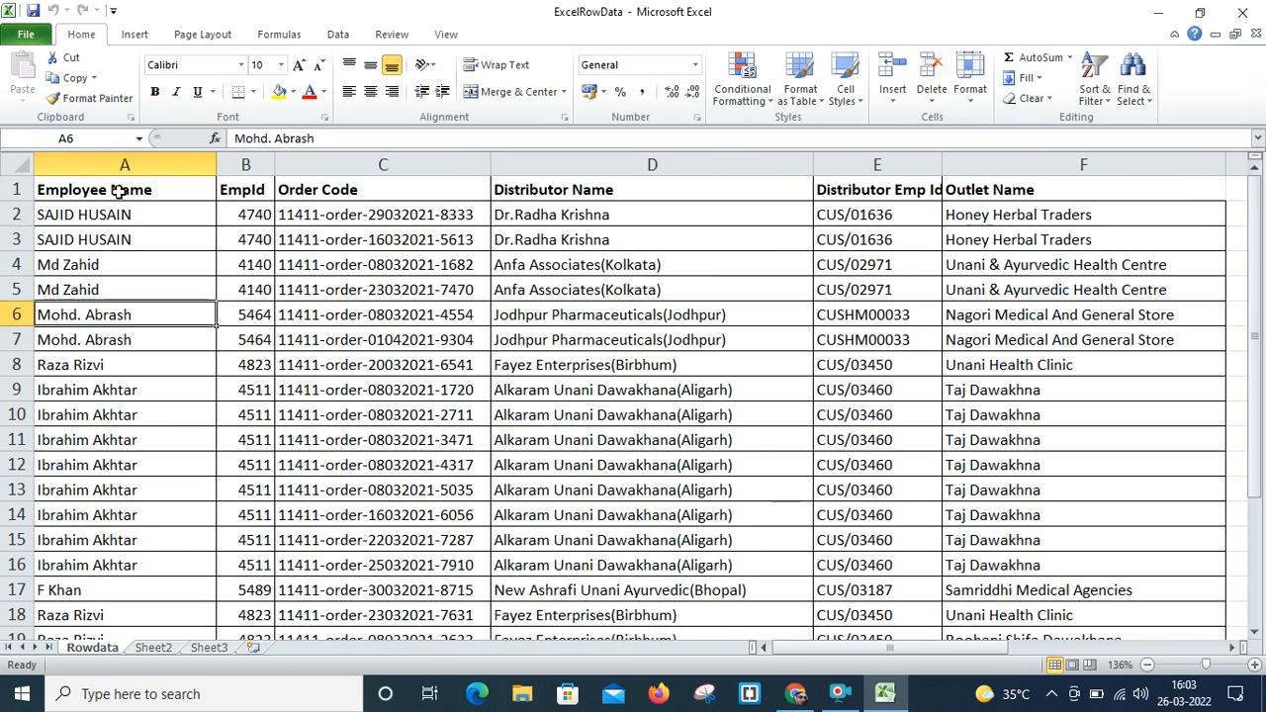
# Step: Open the ConnectionExcelFile workbook from the desktop and enable its data connections
pyautogui.press('super+d')
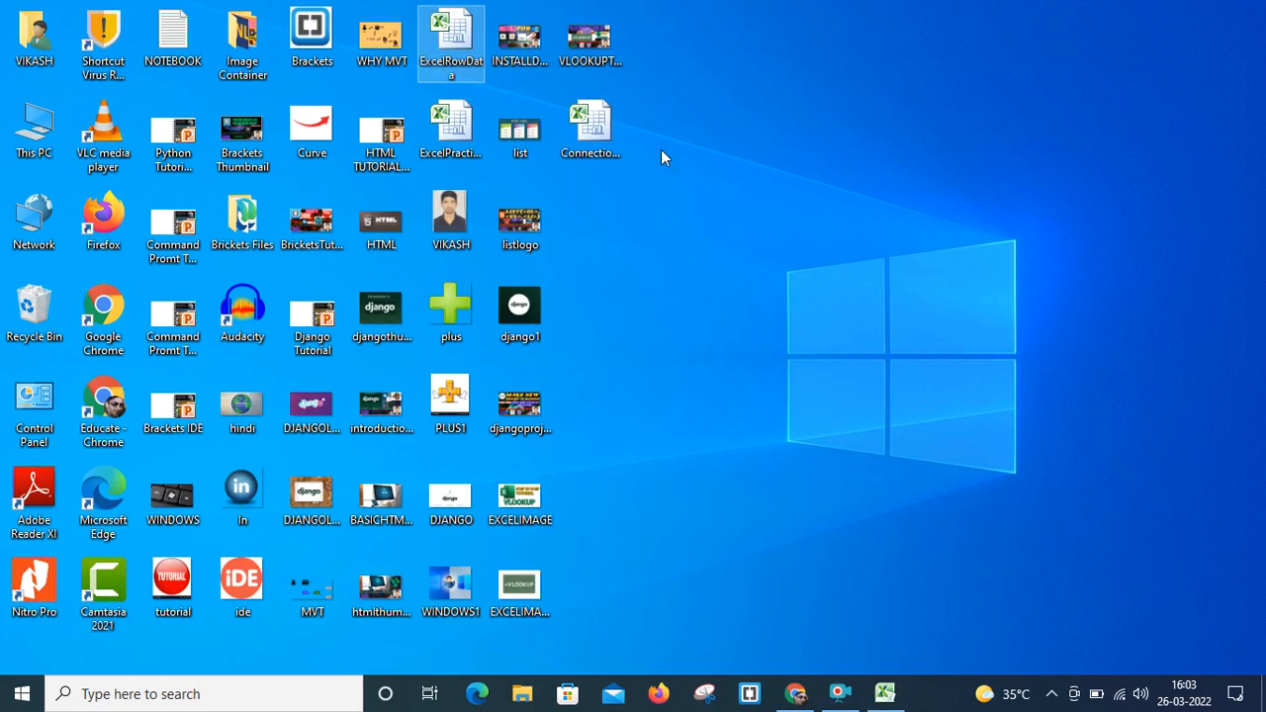
pyautogui.doubleClick(592, 120)
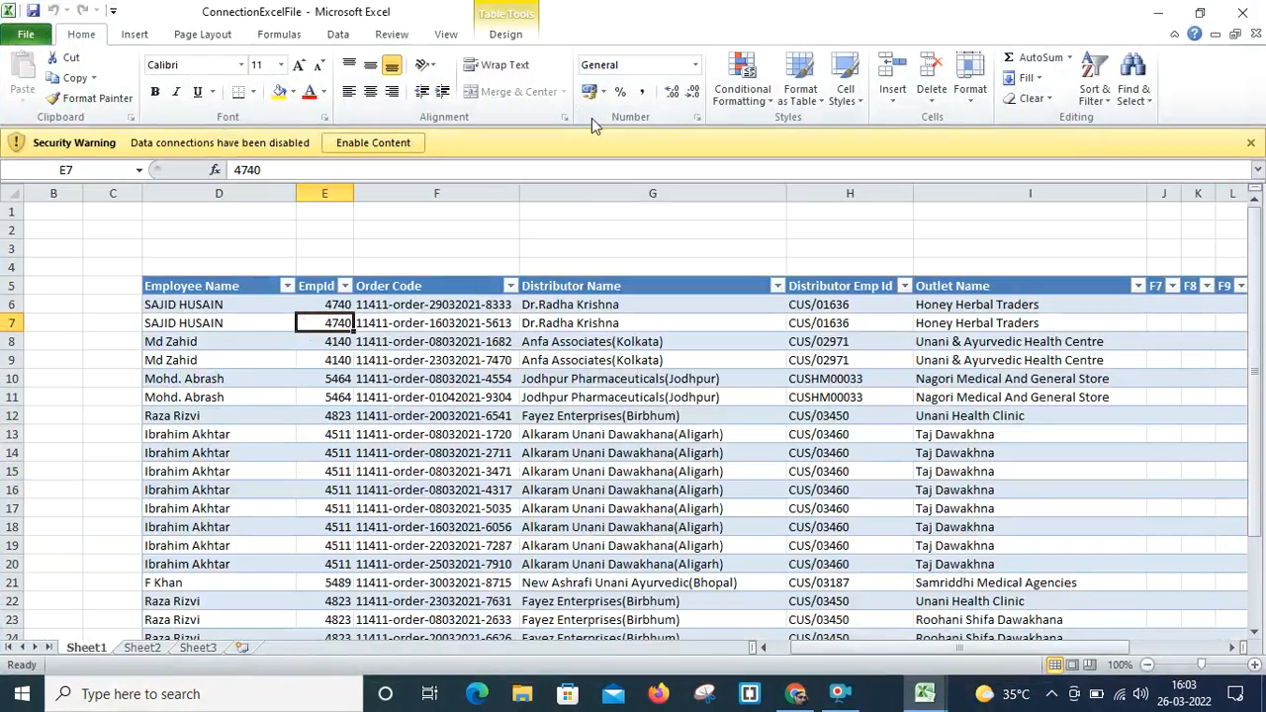
pyautogui.click(376, 143)
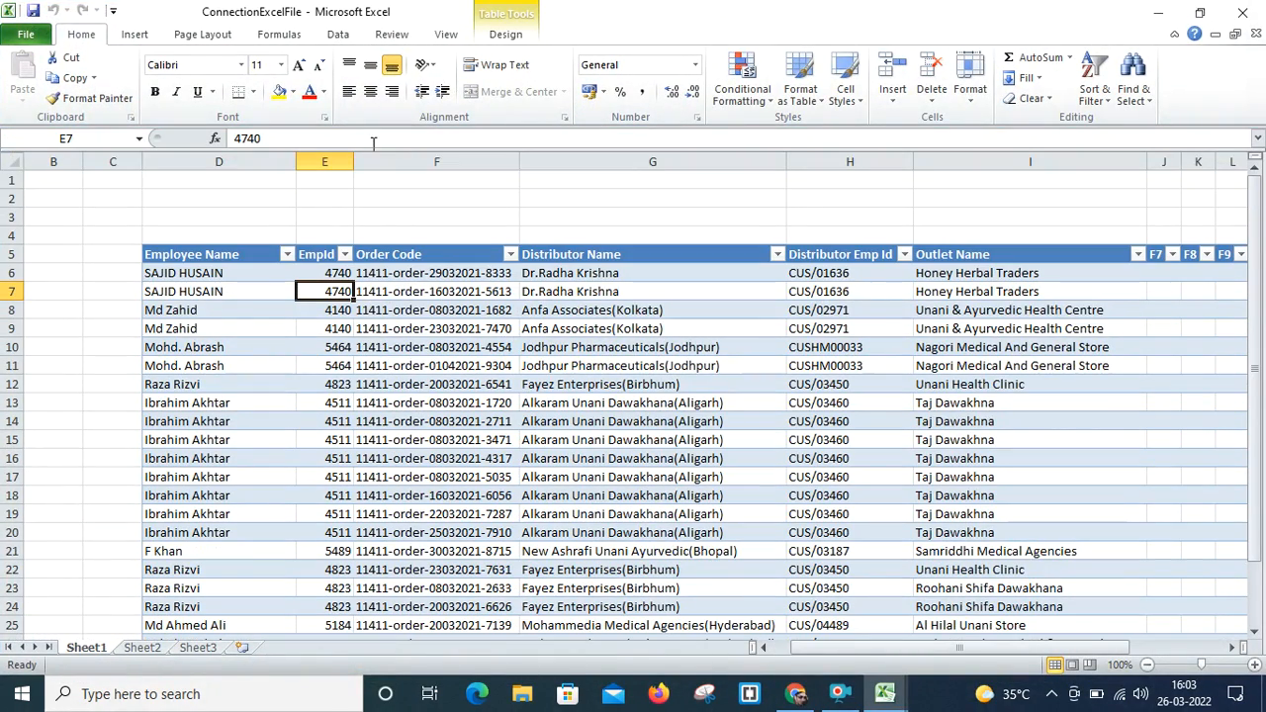
# Step: Compare the ExcelRowData source with the imported table in ConnectionExcelFile, and close ConnectionExcelFile
pyautogui.hotkey('alt', 'Tab')
pyautogui.hotkey('alt', 'Tab')
pyautogui.hotkey('alt', 'Tab')
pyautogui.hotkey('alt', 'Tab')
pyautogui.hotkey('alt', 'Tab')
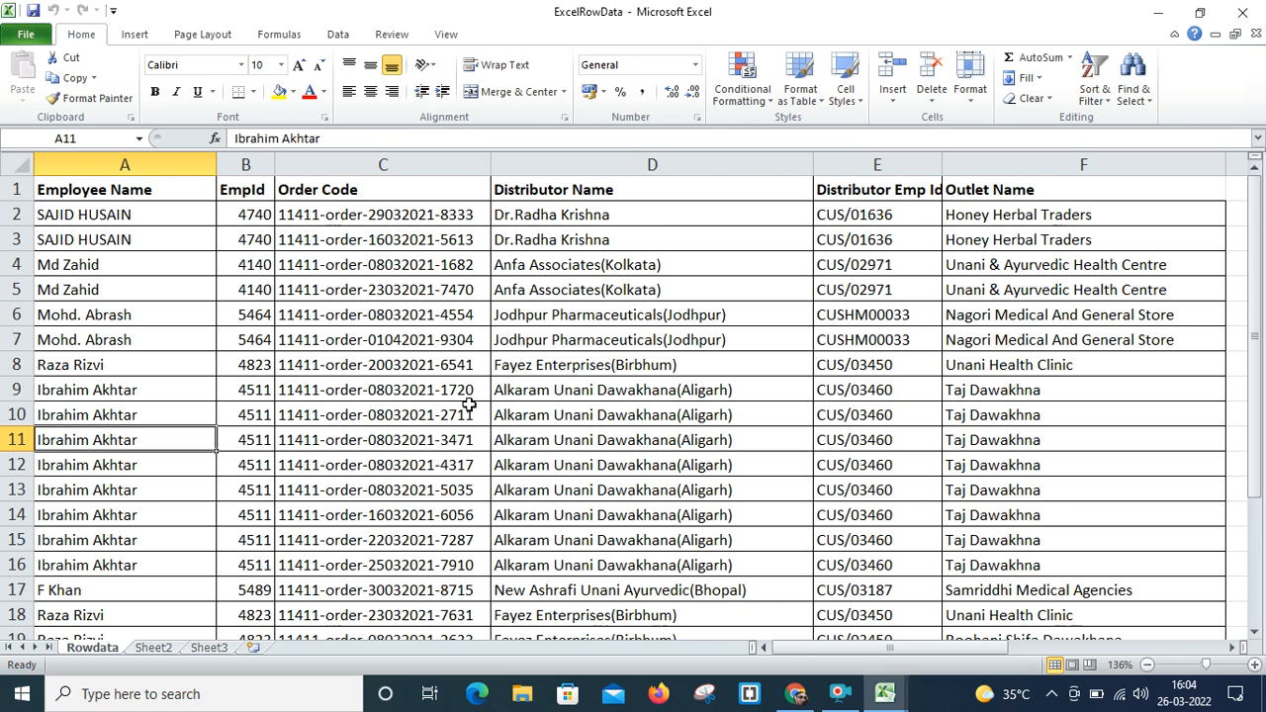
pyautogui.click(286, 230)
pyautogui.click(117, 188)
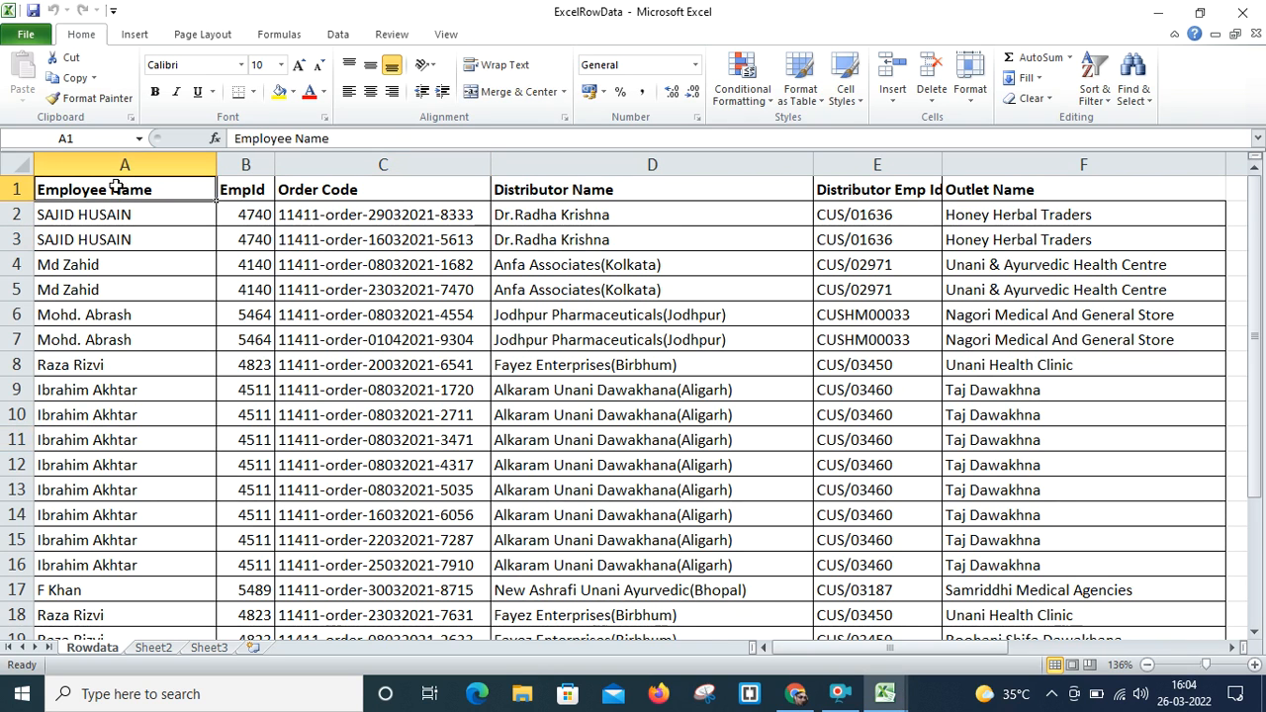
pyautogui.hotkey('alt', 'Tab')
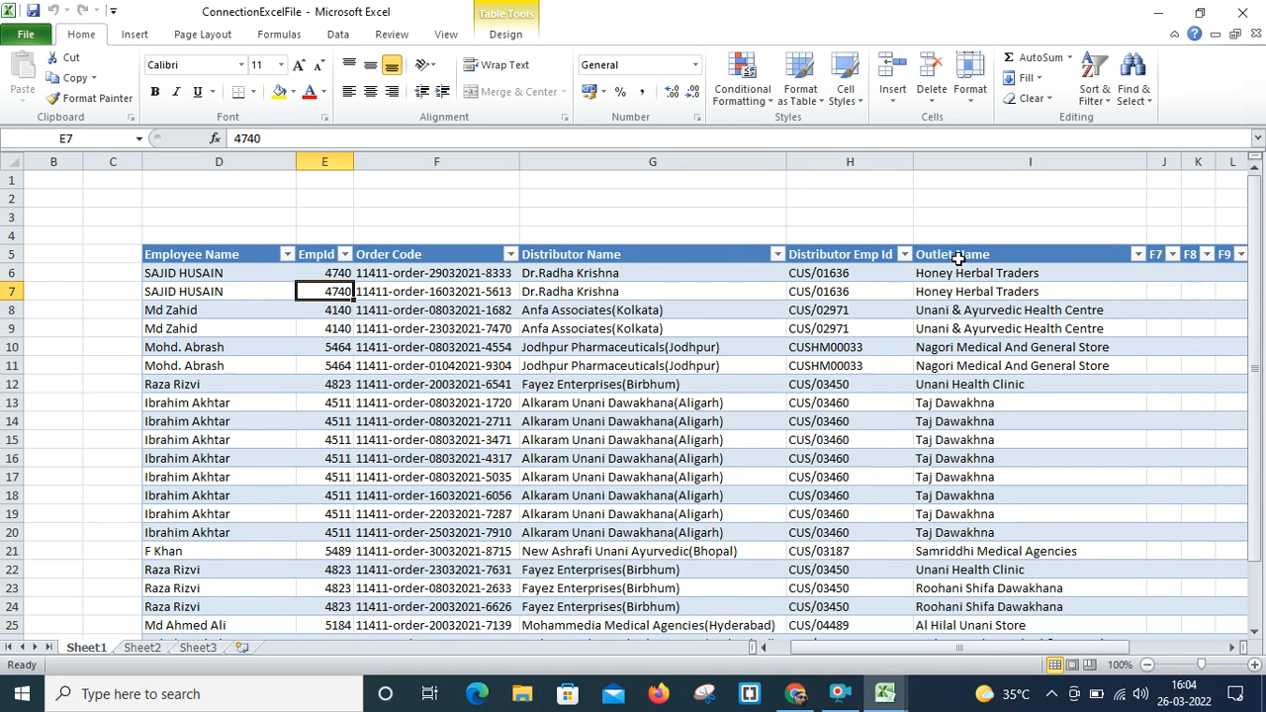
pyautogui.click(938, 275)
pyautogui.press('Left')
pyautogui.press('Left')
pyautogui.press('Left')
pyautogui.press('Left')
pyautogui.press('Left')
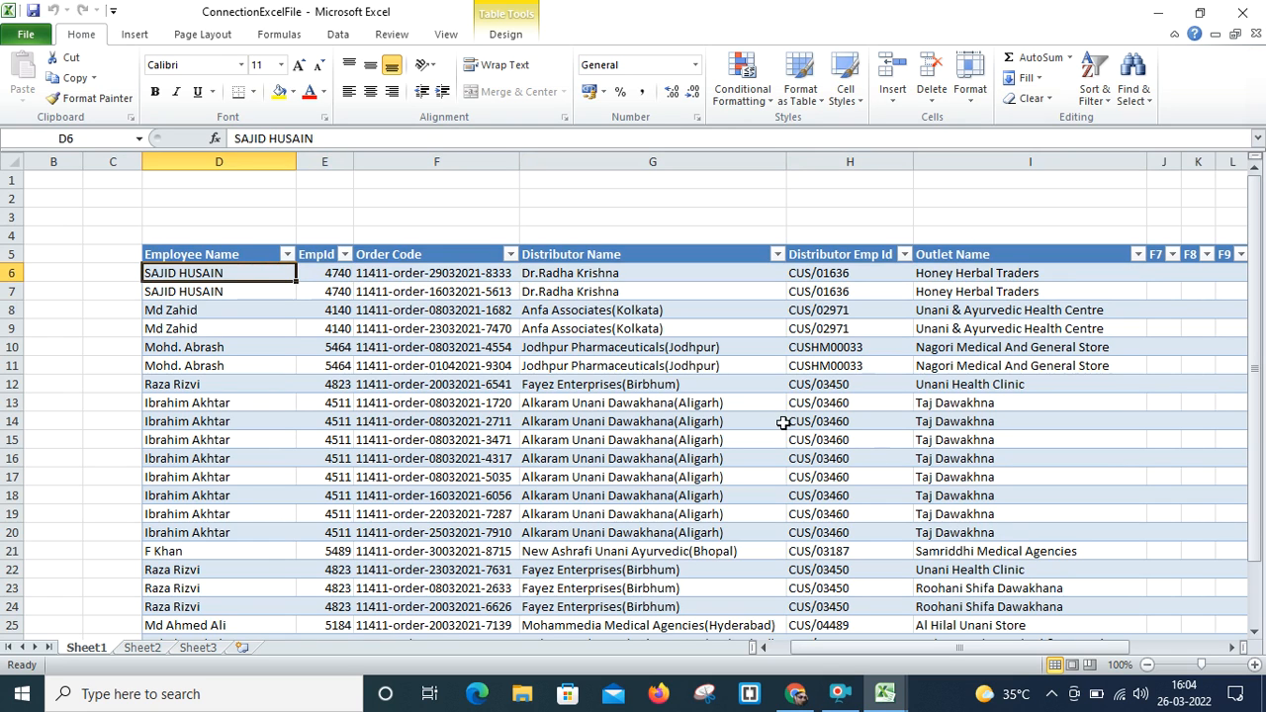
pyautogui.click(1245, 16)
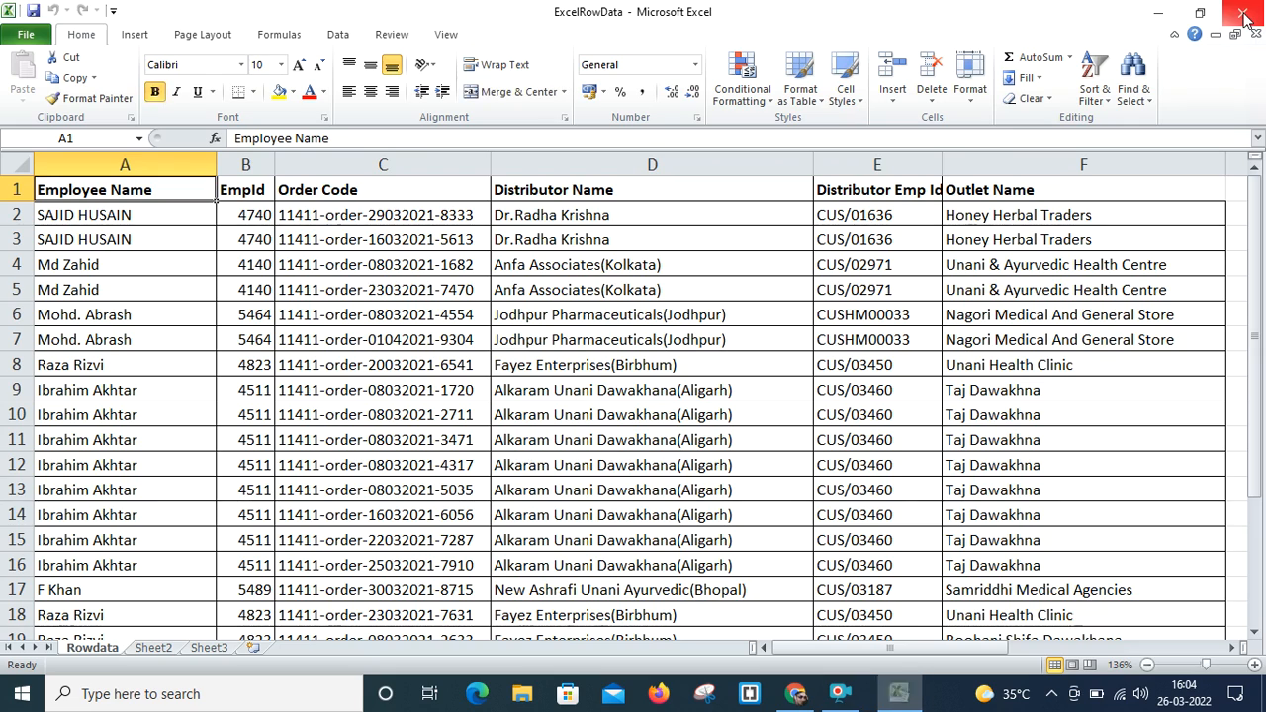
# Step: Examine the Rowdata sheet's records down the Order Code column past the last row and back to the header
pyautogui.click(447, 294)
pyautogui.press('Down')
pyautogui.press('Down')
pyautogui.press('Down')
pyautogui.press('Down')
pyautogui.press('Down')
pyautogui.press('Down')
pyautogui.press('Down')
pyautogui.press('Down')
pyautogui.press('Down')
pyautogui.press('Down')
pyautogui.press('Down')
pyautogui.press('Down')
pyautogui.press('Down')
pyautogui.press('Down')
pyautogui.press('Down')
pyautogui.press('Down')
pyautogui.press('Down')
pyautogui.press('Down')
pyautogui.press('Down')
pyautogui.press('Down')
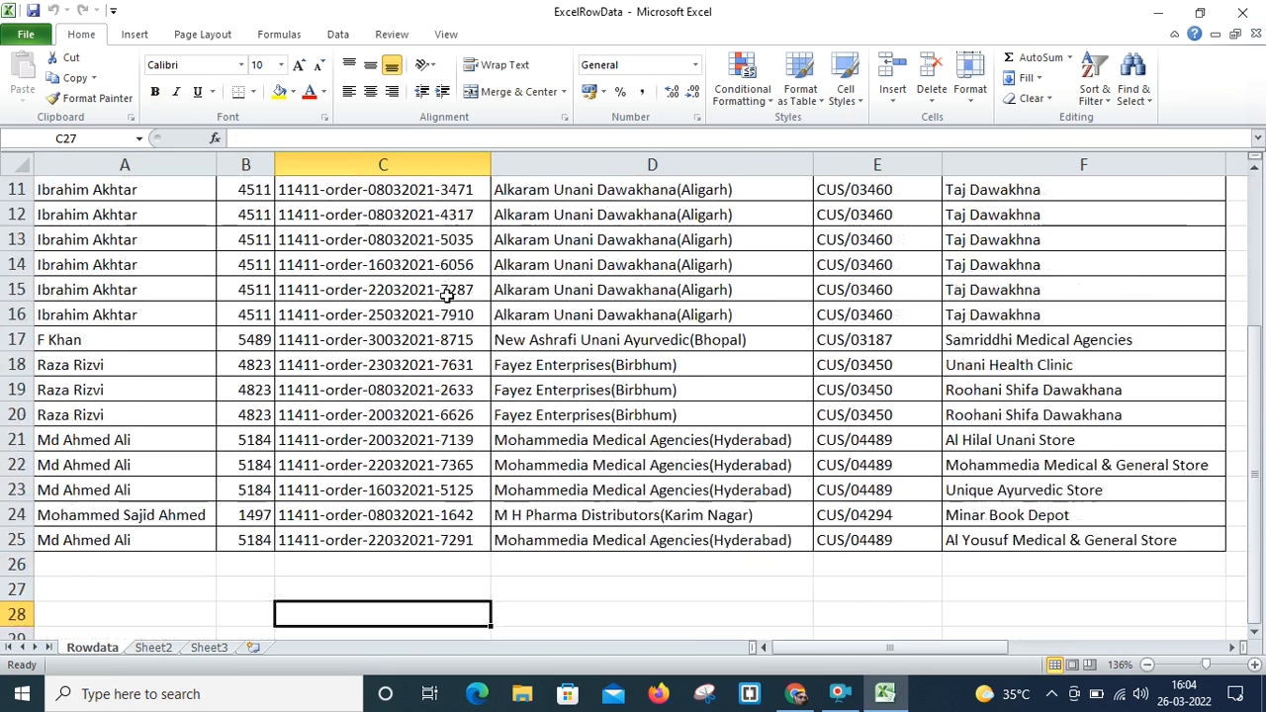
pyautogui.press('Up')
pyautogui.press('Up')
pyautogui.press('Up')
pyautogui.press('Up')
pyautogui.press('Up')
pyautogui.press('Up')
pyautogui.press('Up')
pyautogui.press('Up')
pyautogui.press('Up')
pyautogui.press('Up')
pyautogui.press('Up')
pyautogui.press('Up')
pyautogui.press('Up')
pyautogui.press('Up')
pyautogui.press('Up')
pyautogui.press('Up')
pyautogui.press('Up')
pyautogui.press('Up')
pyautogui.press('Up')
pyautogui.press('Up')
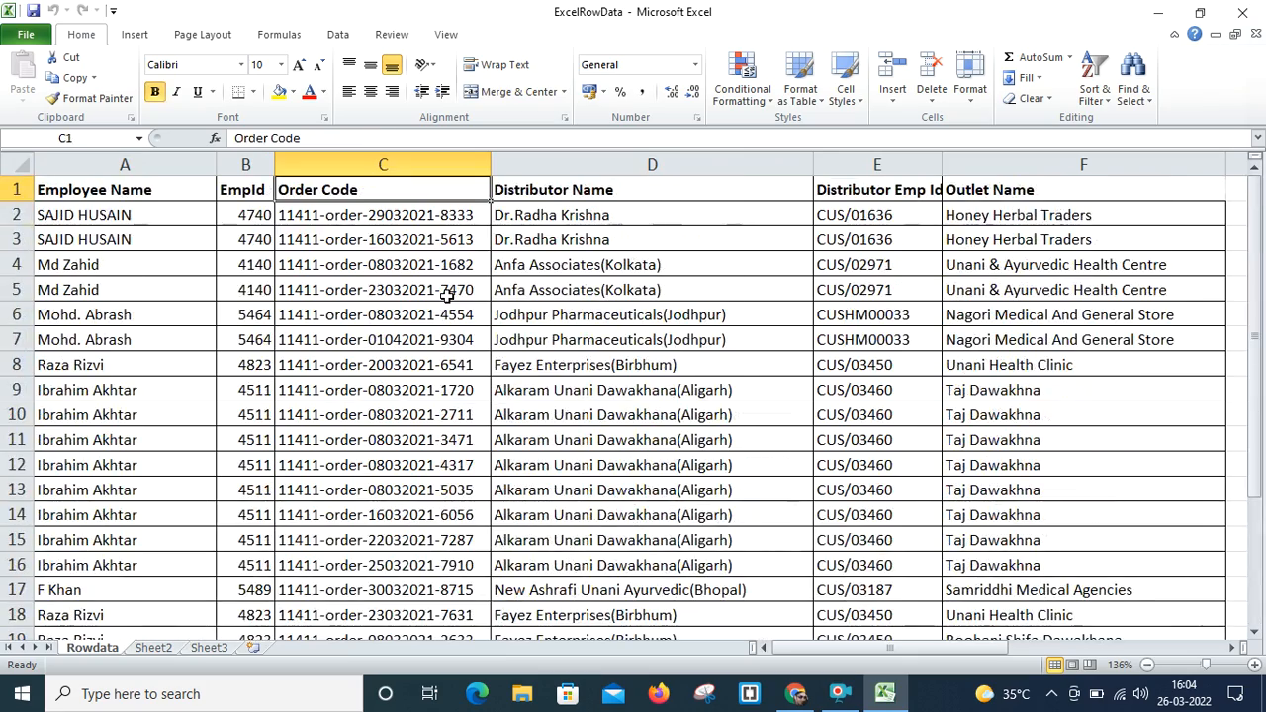
# Step: Examine the Order Code entries to below the last record again, and follow the rows back up to the Employee Name header
pyautogui.press('Down')
pyautogui.press('Down')
pyautogui.press('Down')
pyautogui.press('Down')
pyautogui.press('Down')
pyautogui.press('Down')
pyautogui.press('Down')
pyautogui.press('Down')
pyautogui.press('Down')
pyautogui.press('Down')
pyautogui.press('Down')
pyautogui.press('Down')
pyautogui.press('Down')
pyautogui.press('Down')
pyautogui.press('Down')
pyautogui.press('Down')
pyautogui.press('Down')
pyautogui.press('Down')
pyautogui.press('Down')
pyautogui.press('Down')
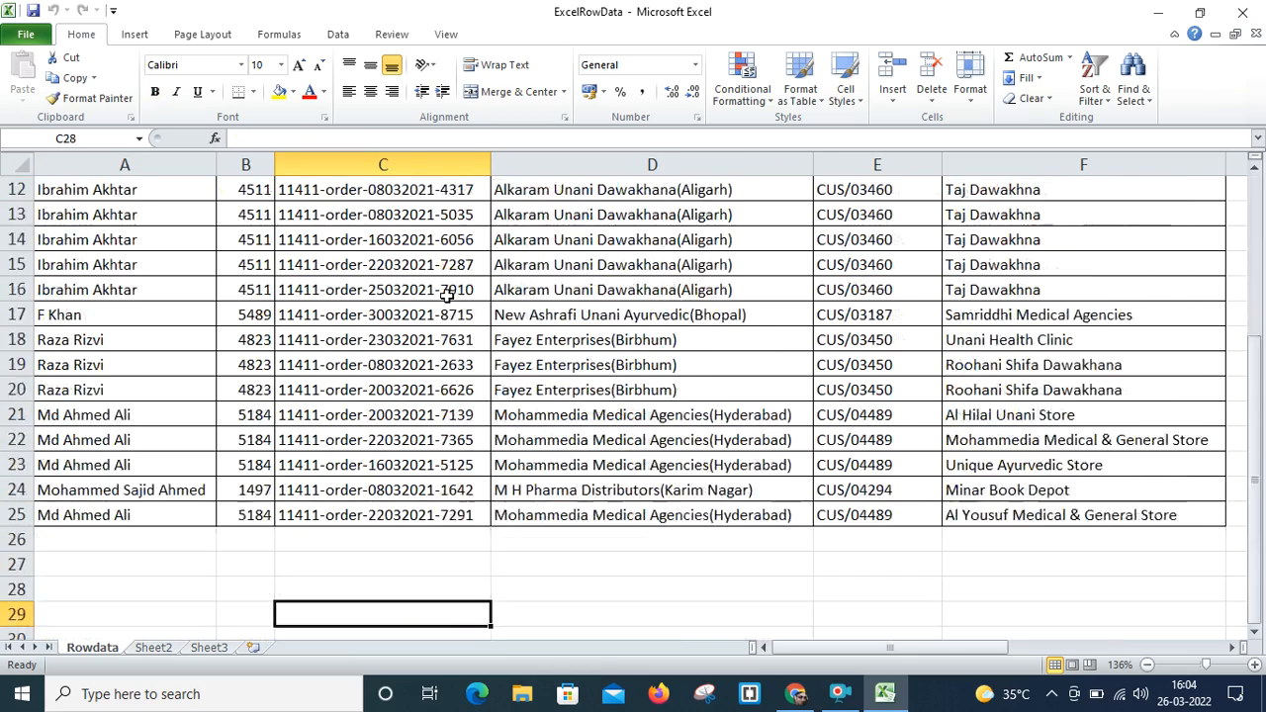
pyautogui.press('Up')
pyautogui.press('Up')
pyautogui.press('Up')
pyautogui.press('Up')
pyautogui.press('Up')
pyautogui.press('Up')
pyautogui.press('Up')
pyautogui.press('Up')
pyautogui.press('Up')
pyautogui.press('Up')
pyautogui.press('Up')
pyautogui.press('Up')
pyautogui.press('Up')
pyautogui.press('Up')
pyautogui.press('Up')
pyautogui.press('Up')
pyautogui.press('Up')
pyautogui.press('Up')
pyautogui.press('Up')
pyautogui.press('Up')
pyautogui.press('Left')
pyautogui.press('Left')
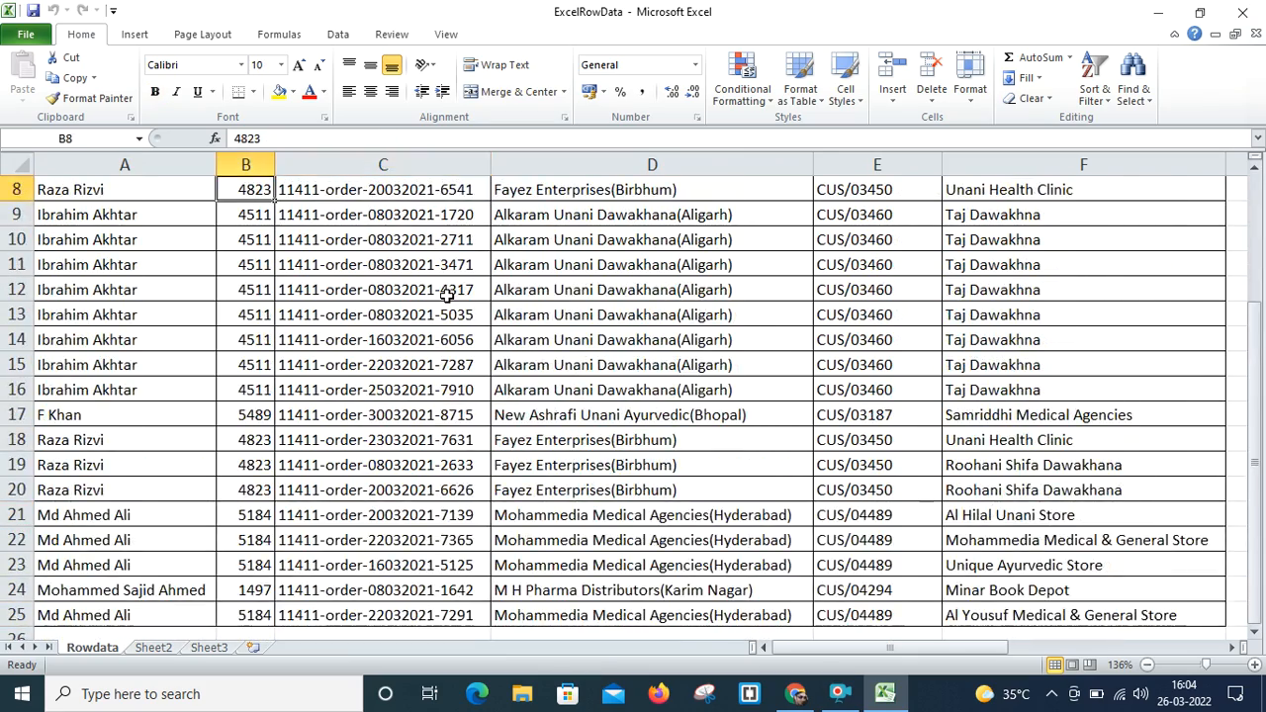
pyautogui.press('Up')
pyautogui.press('Up')
pyautogui.press('Up')
pyautogui.press('Up')
pyautogui.press('Up')
pyautogui.press('Up')
pyautogui.press('Up')
# Step: Clear the contents of every Rowdata record from row 10 through row 25, across Employee Name to Outlet Name
pyautogui.press('Down')
pyautogui.press('Down')
pyautogui.press('Down')
pyautogui.press('Down')
pyautogui.press('Down')
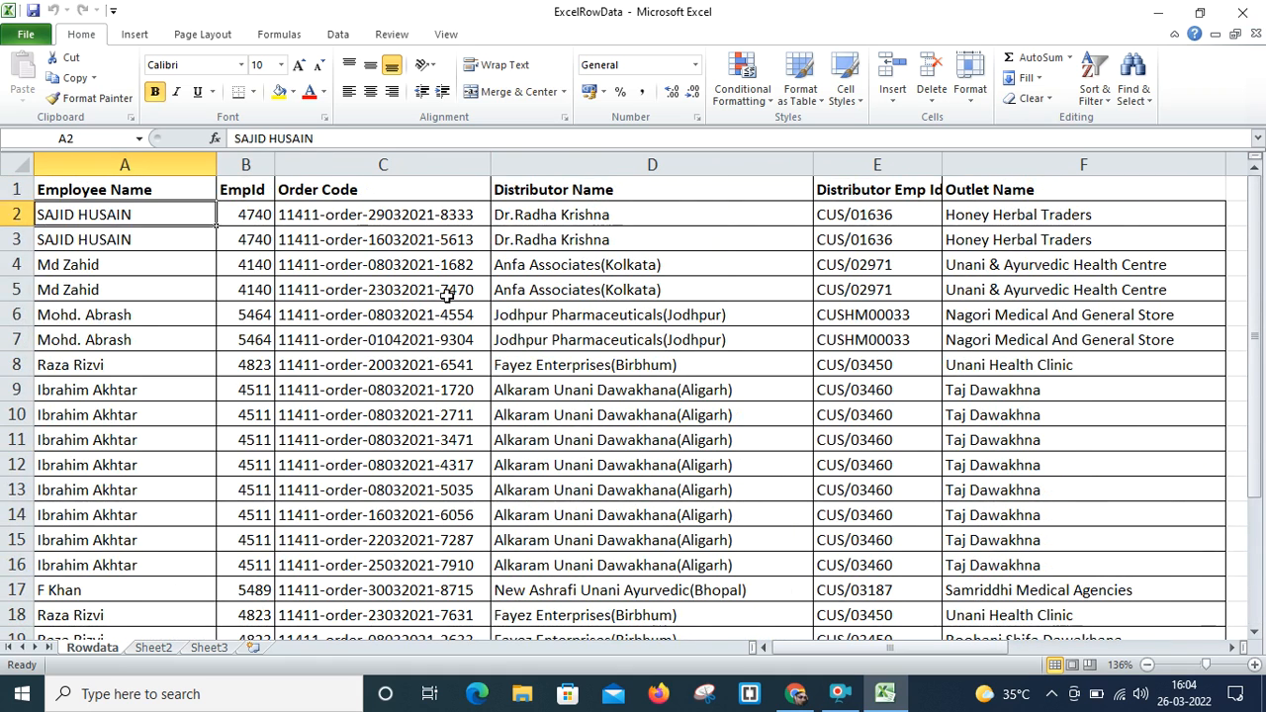
pyautogui.press('Down')
pyautogui.press('Down')
pyautogui.press('Down')
pyautogui.press('Down')
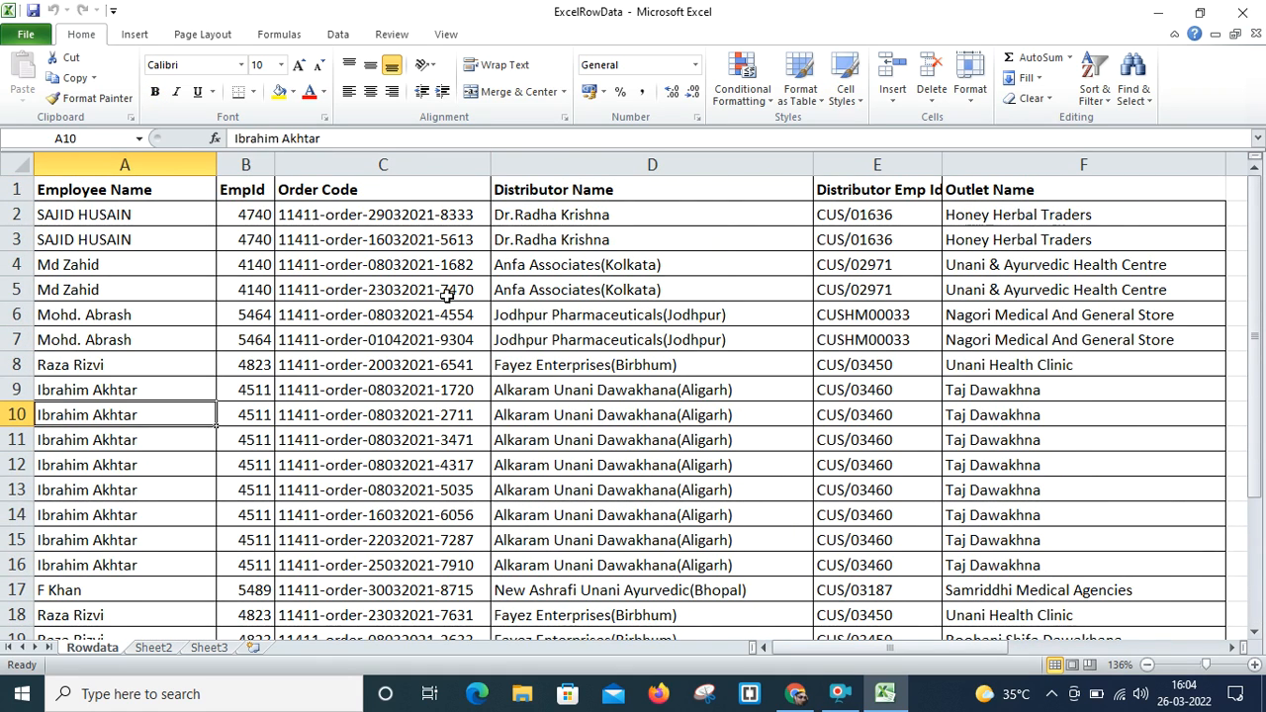
pyautogui.hotkey('ctrl', 'shift', 'Right')
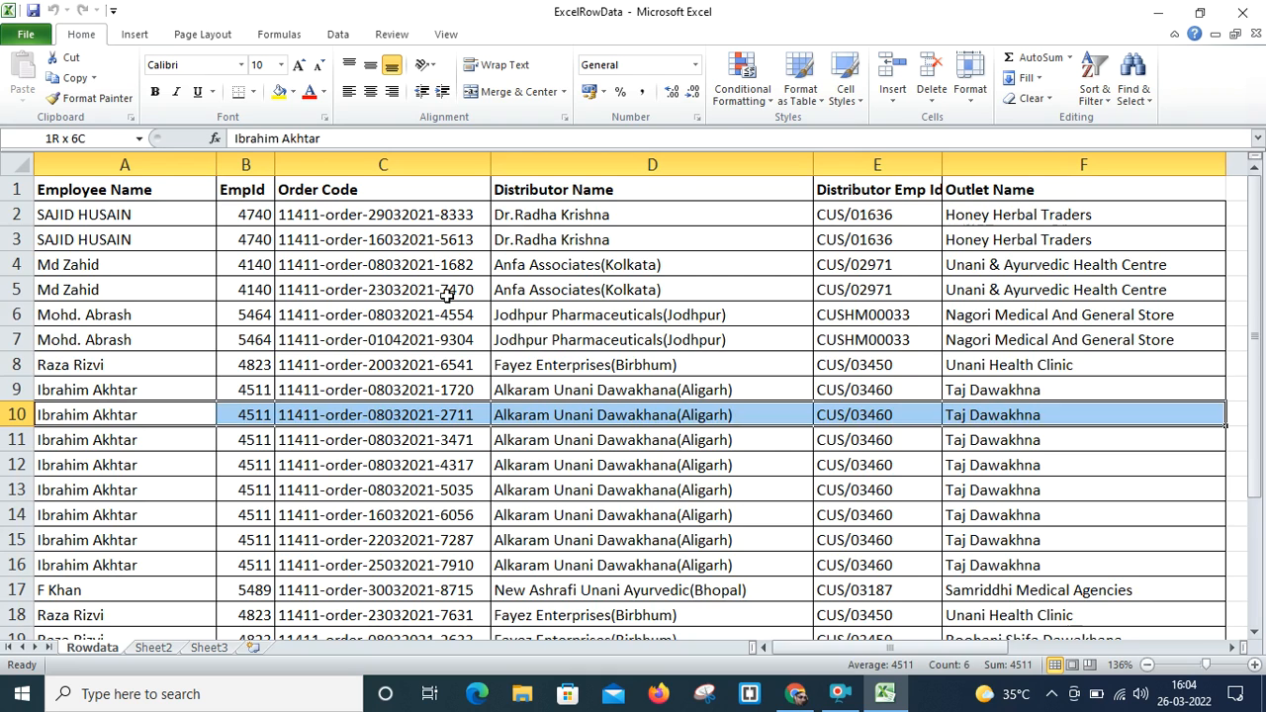
pyautogui.hotkey('ctrl', 'shift', 'Down')
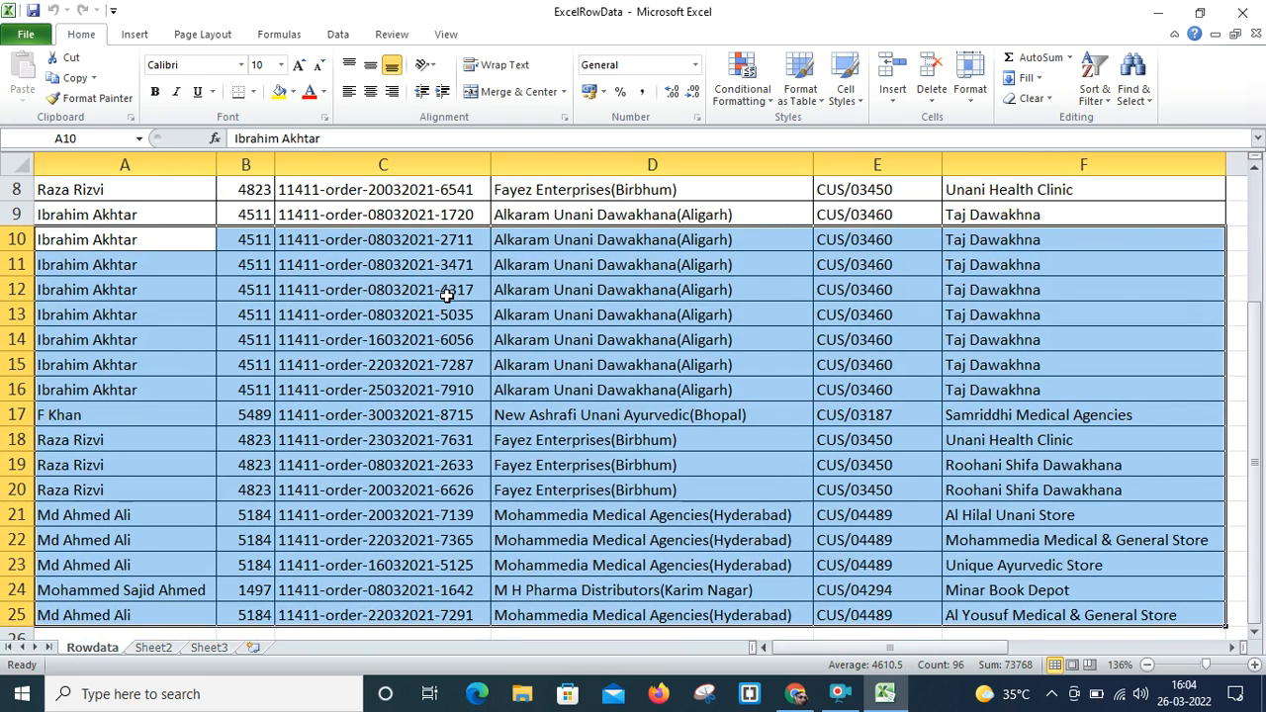
pyautogui.press('Delete')
pyautogui.press('Up')
pyautogui.press('Up')
pyautogui.press('Up')
pyautogui.press('Up')
pyautogui.press('Up')
pyautogui.press('Up')
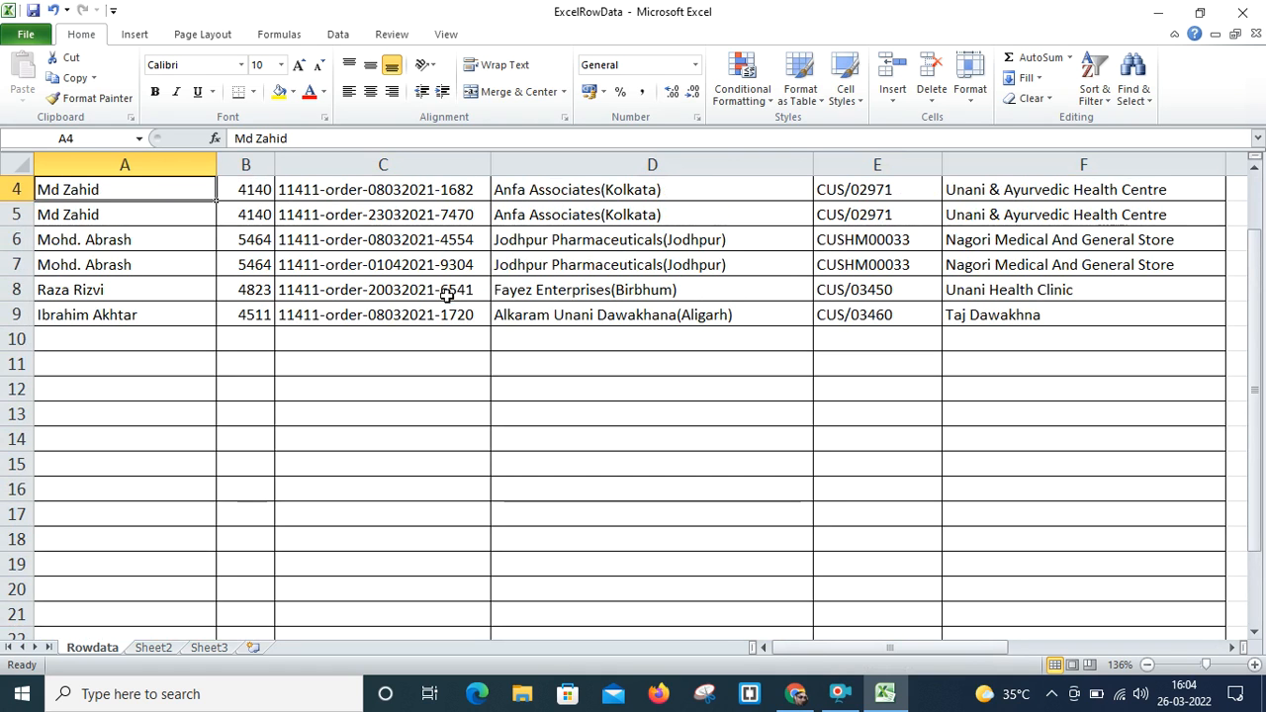
pyautogui.click(386, 389)
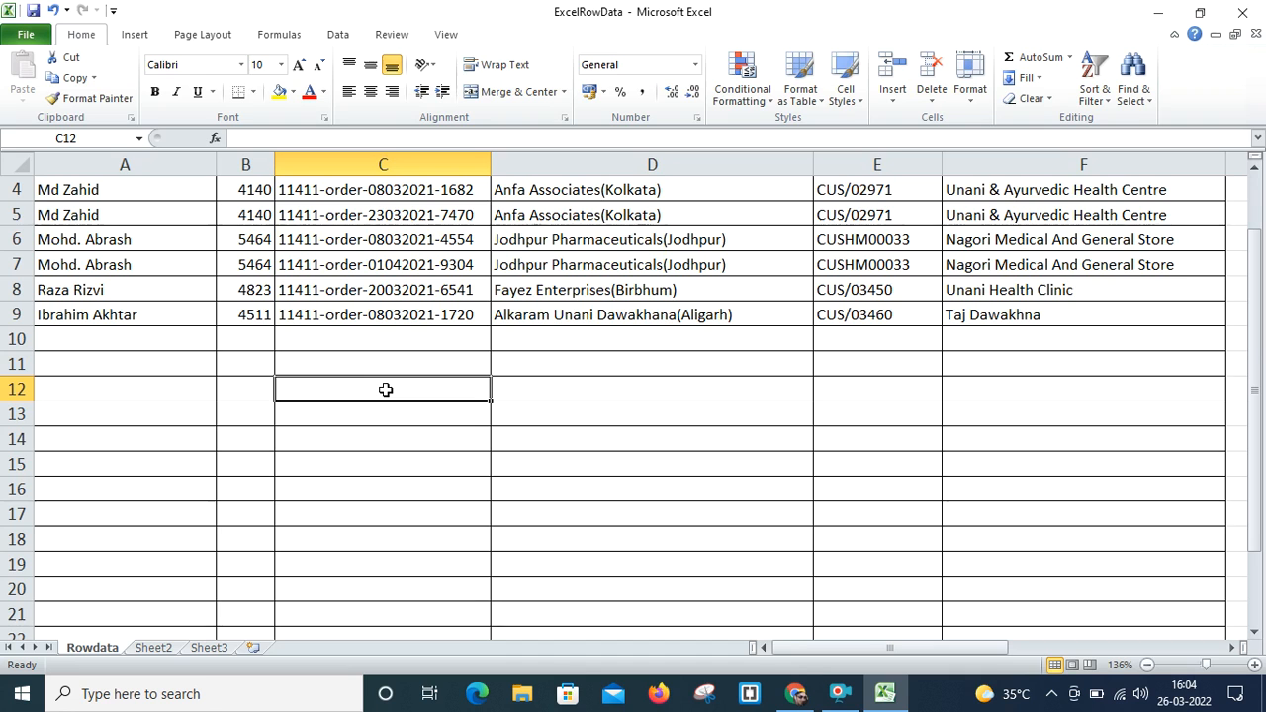
# Step: Open ConnectionExcelFile from the desktop and refresh all of its data connections
pyautogui.press('super+d')
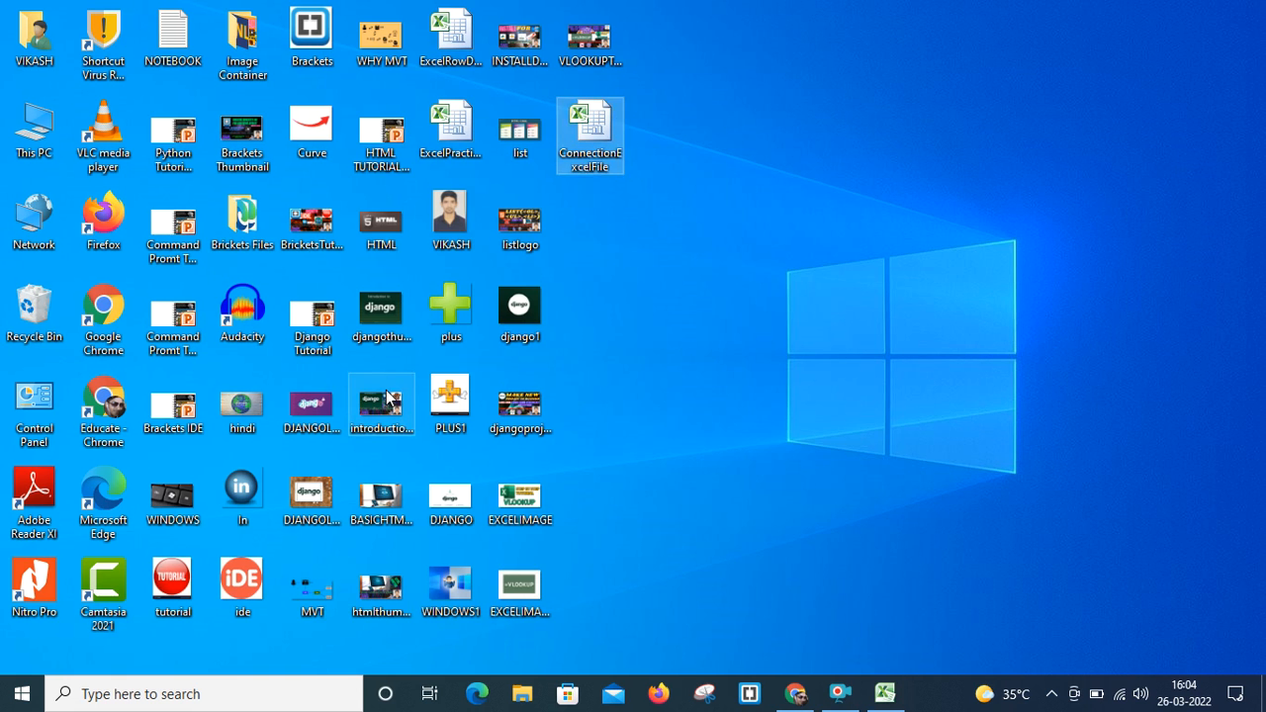
pyautogui.doubleClick(593, 134)
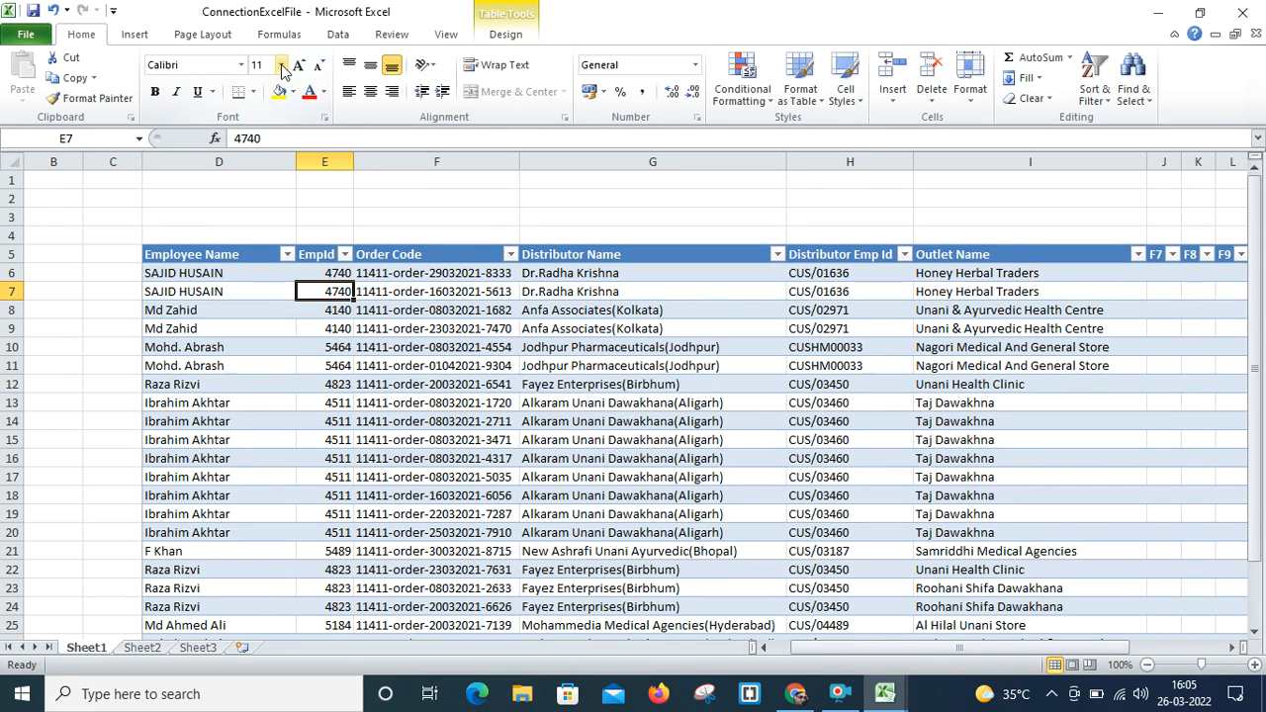
pyautogui.click(329, 39)
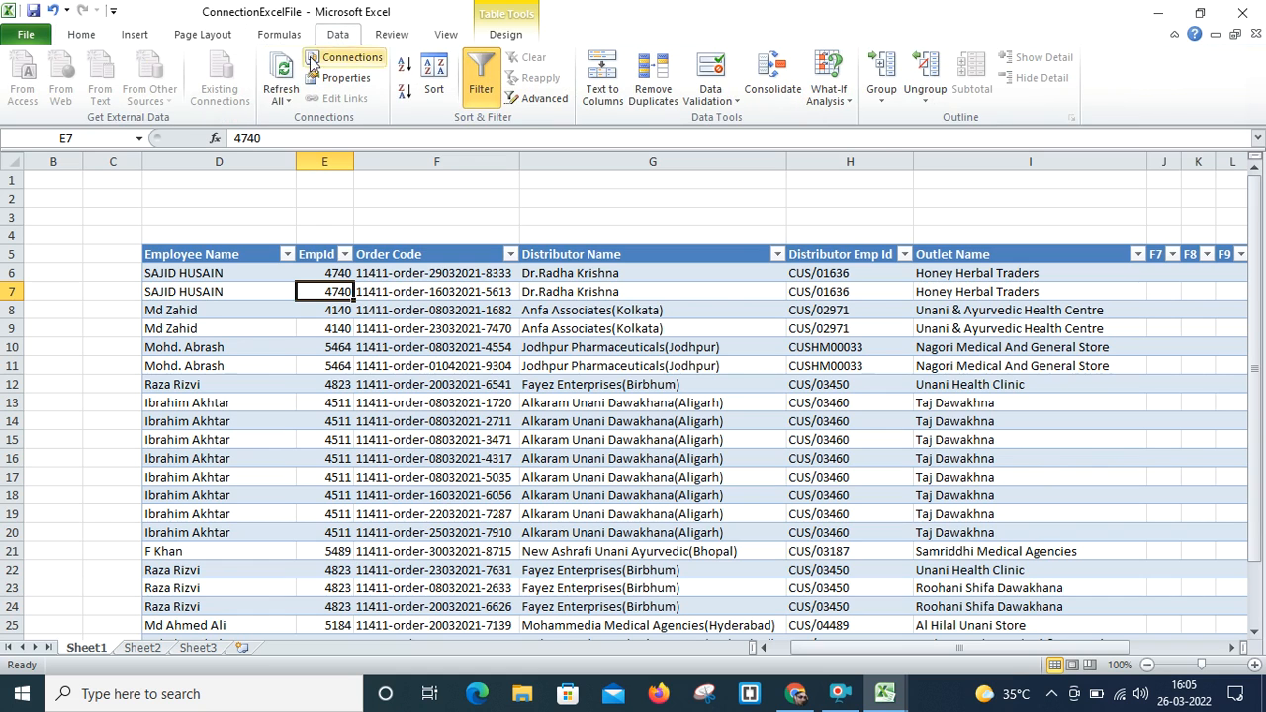
pyautogui.click(289, 103)
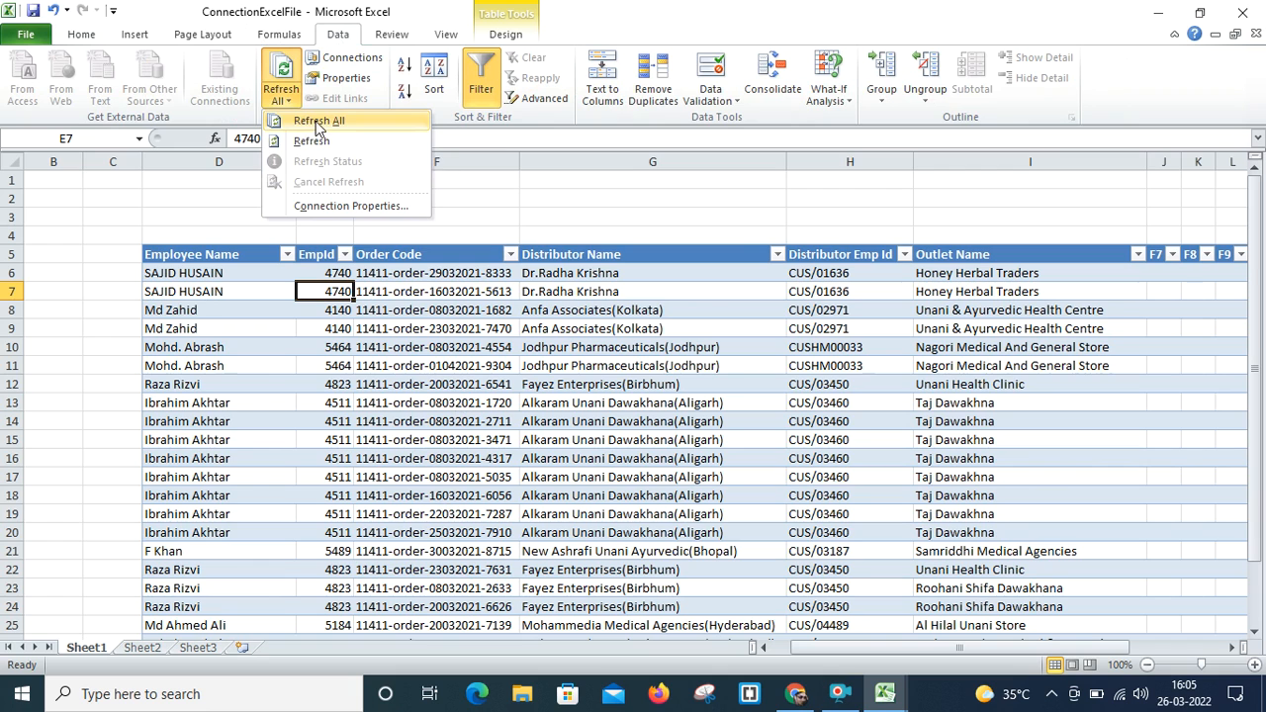
pyautogui.click(176, 174)
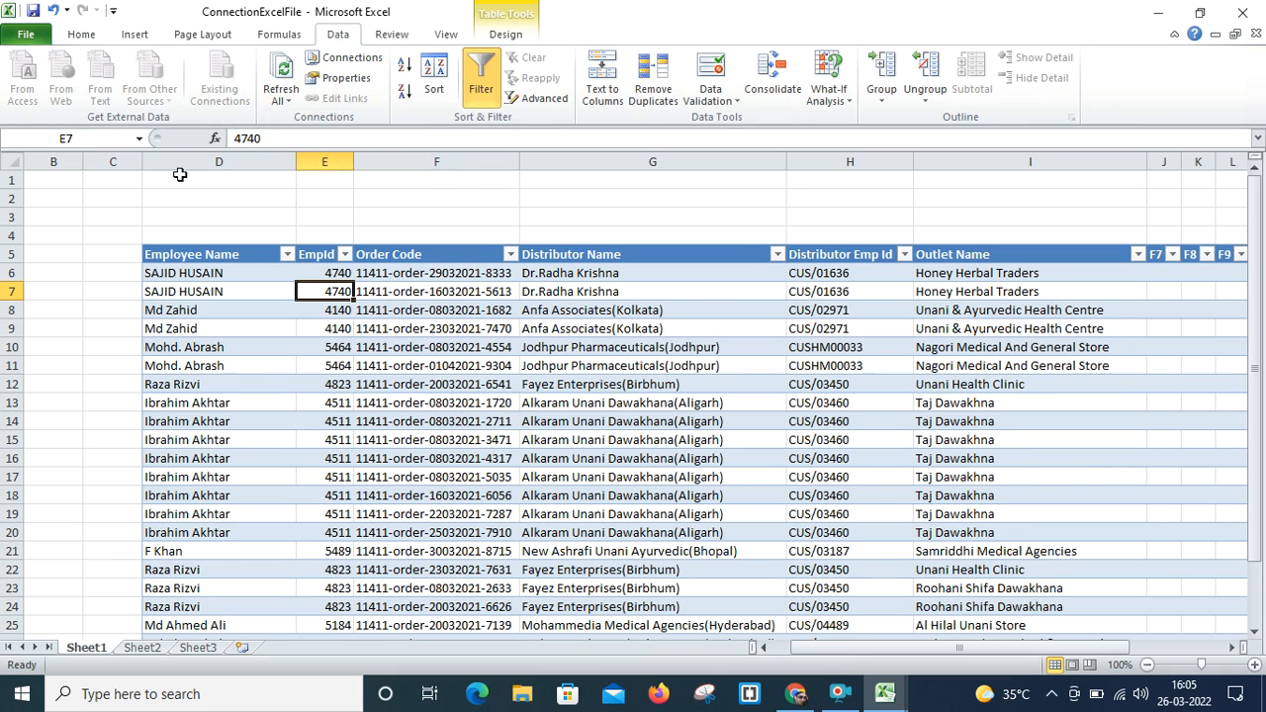
pyautogui.click(283, 71)
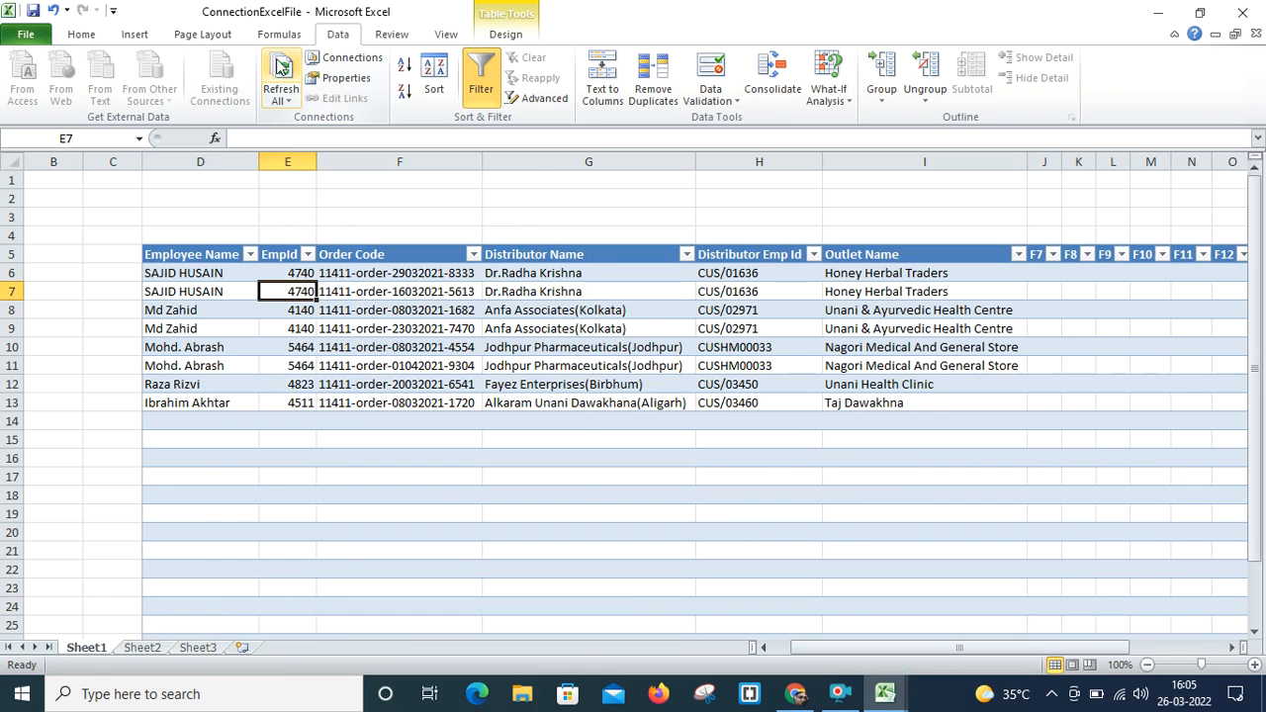
# Step: Compare the refreshed table in ConnectionExcelFile with the reduced records in ExcelRowData
pyautogui.moveTo(898, 698)
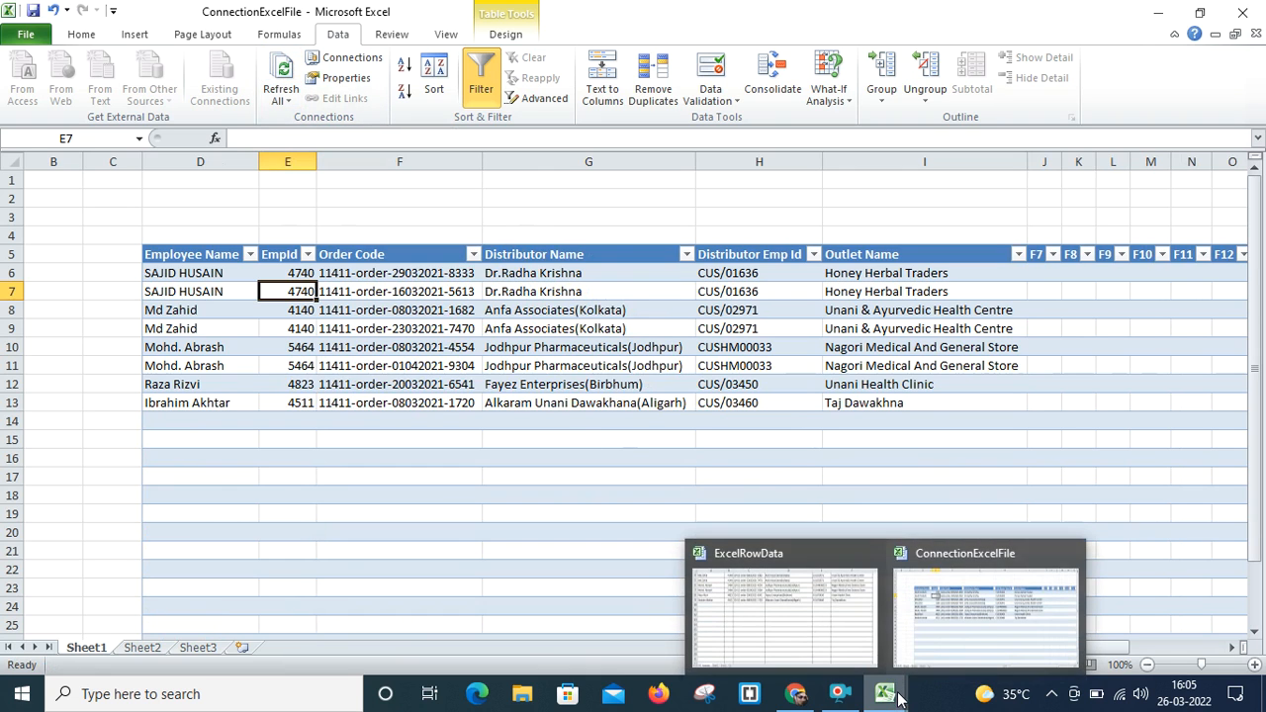
pyautogui.click(740, 621)
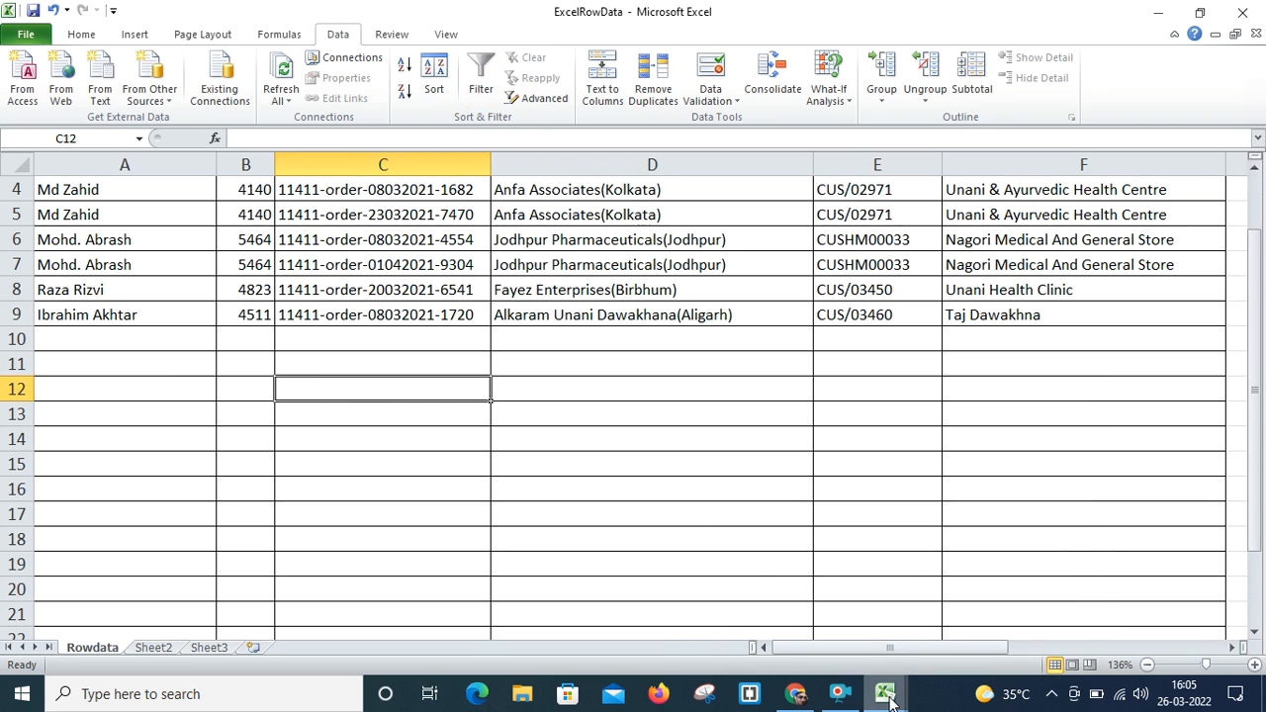
pyautogui.moveTo(888, 699)
pyautogui.click(945, 643)
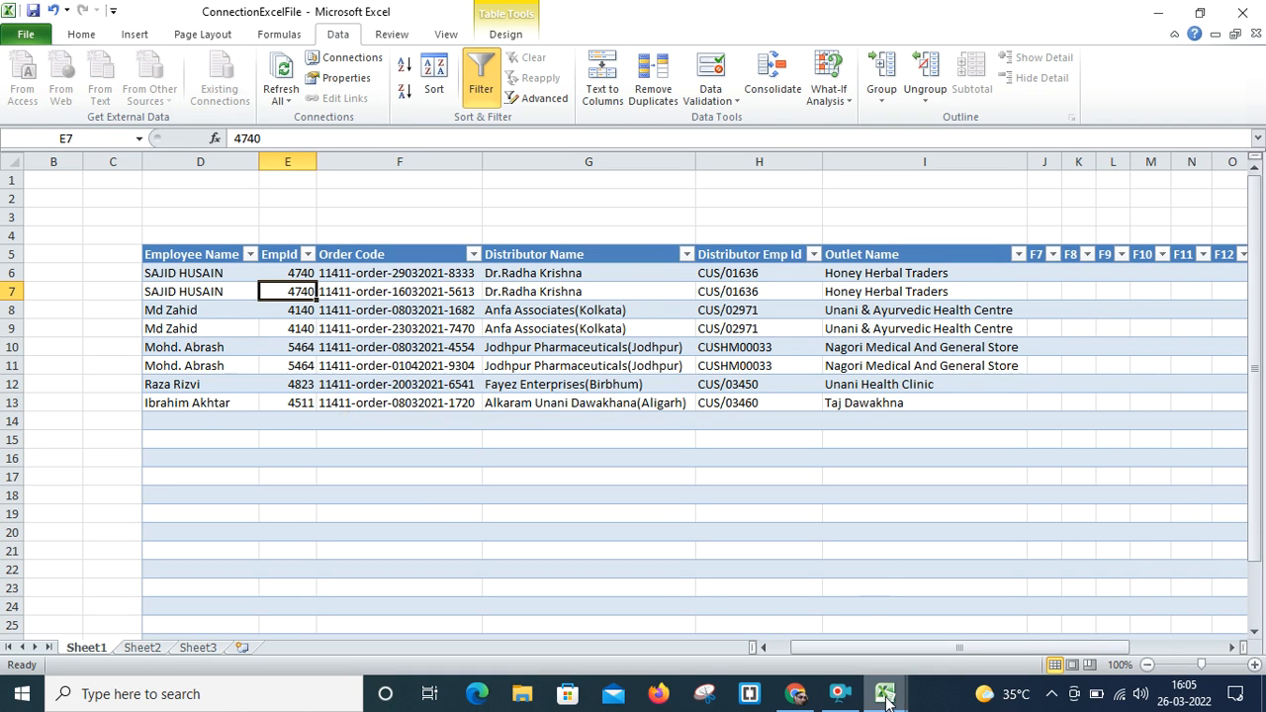
# Step: In ExcelRowData, enter fsjfsjfjdsfdsfsadf in D15 and short filler strings such as sdf, g and dsff from D17 down to D41
pyautogui.moveTo(884, 695)
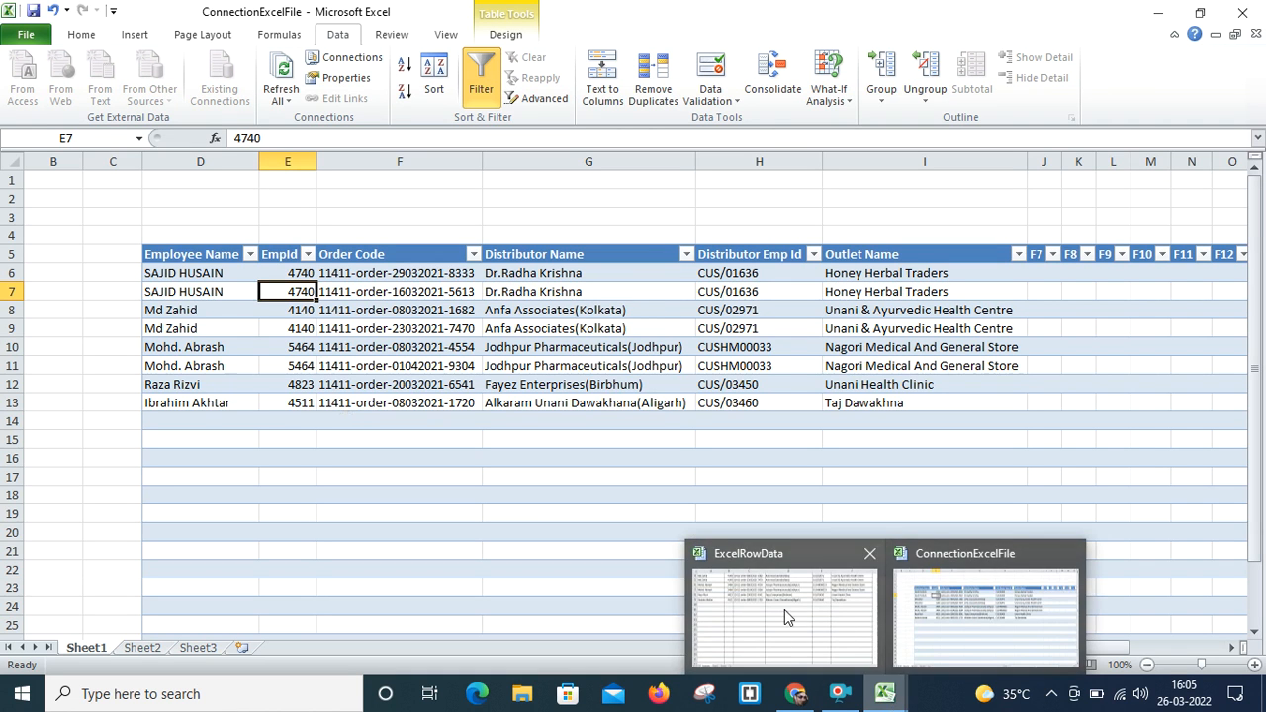
pyautogui.click(784, 609)
pyautogui.click(684, 386)
pyautogui.click(596, 470)
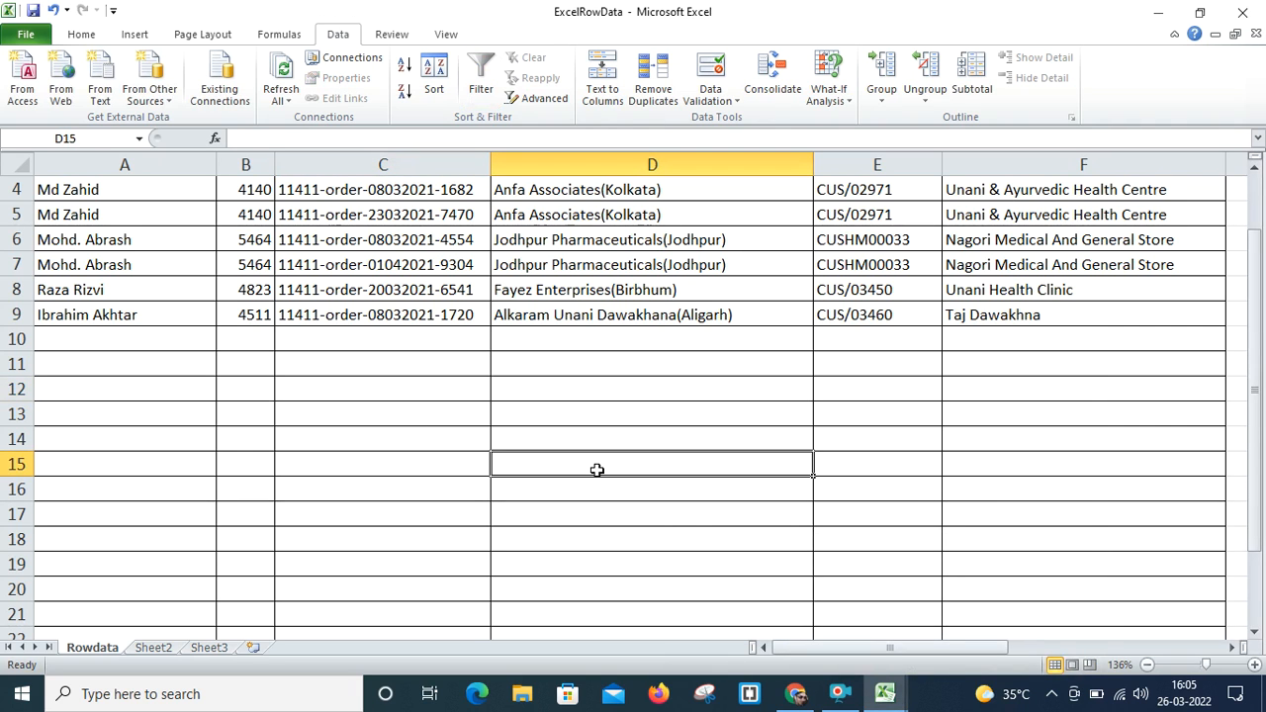
pyautogui.write('fsjfsjfjdsfdsfsadf')
pyautogui.press('Return')
pyautogui.press('Return')
pyautogui.write('sd')
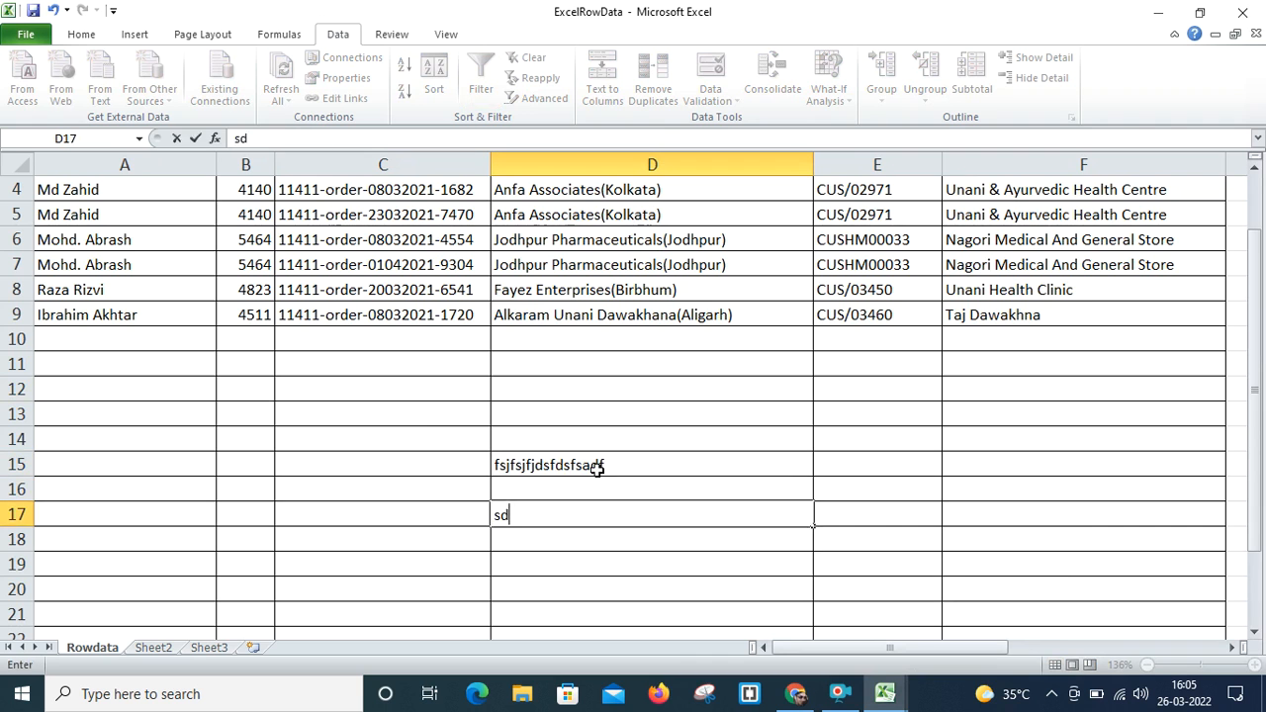
pyautogui.write('f g df g dsf g dsf  sd fg dsff g sdf g dsff gdsf g dsff g dsff g dsff')
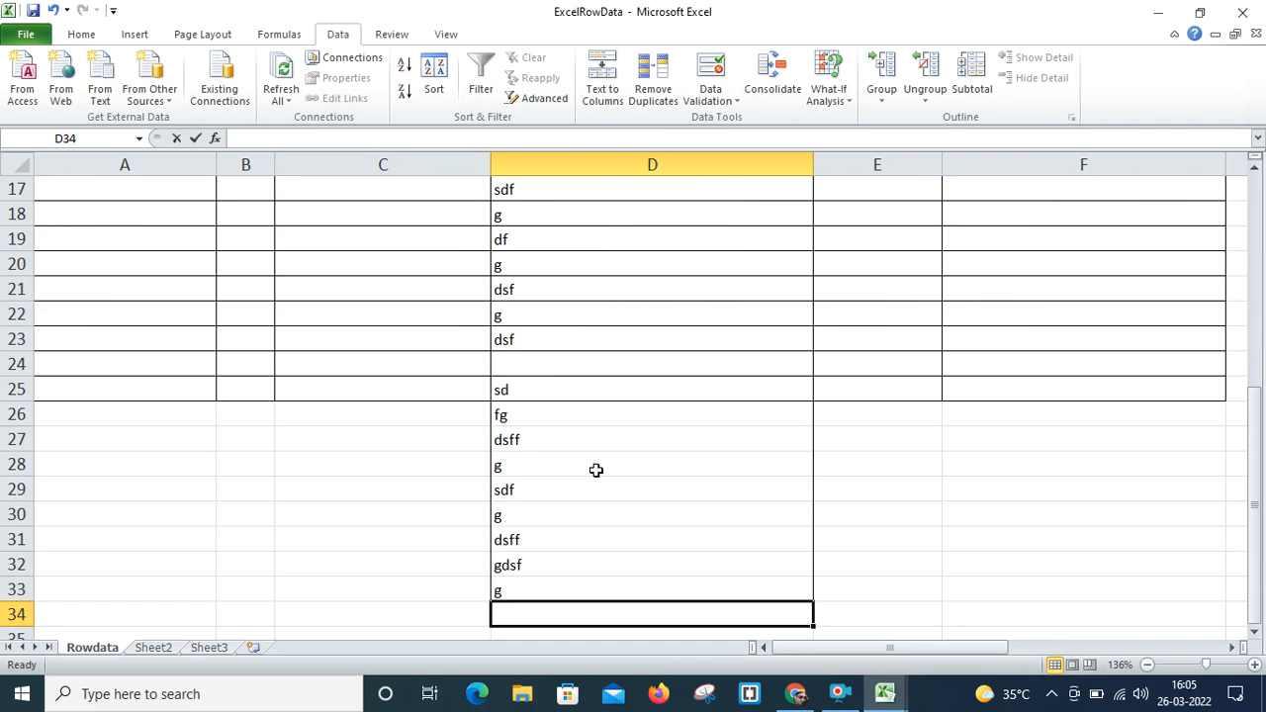
pyautogui.write(' gdsf fg dsff')
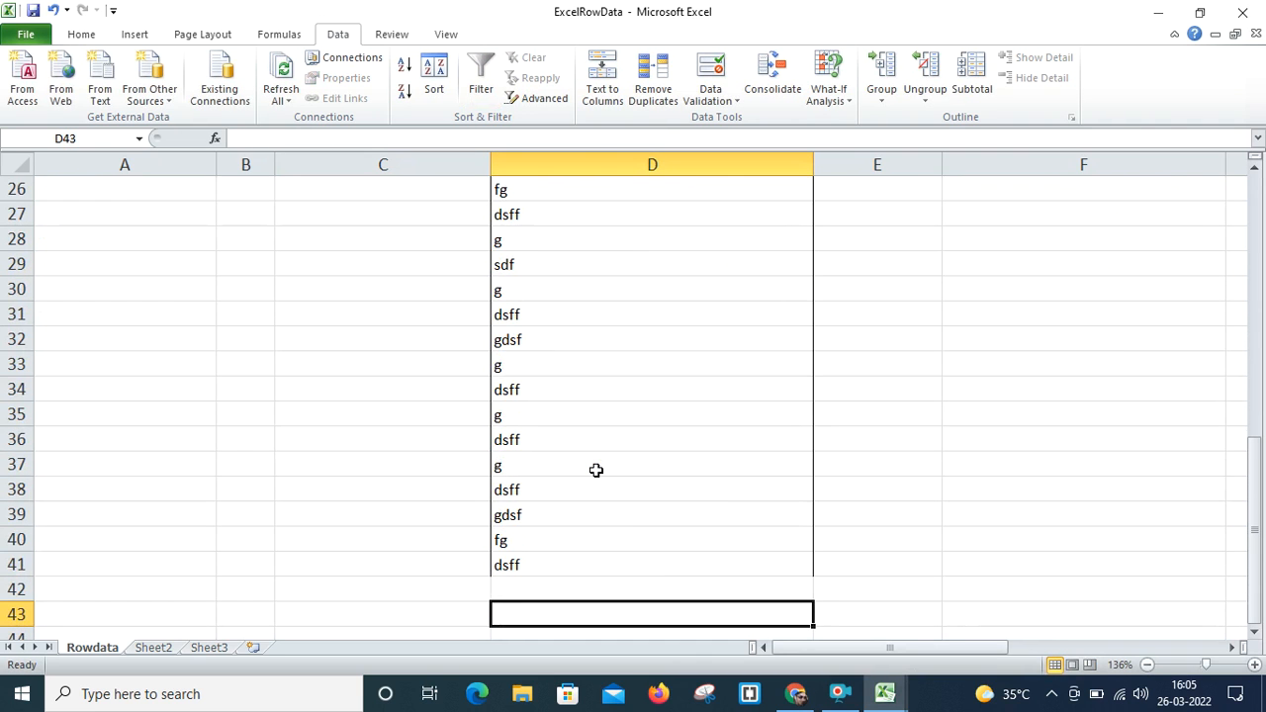
pyautogui.click(556, 382)
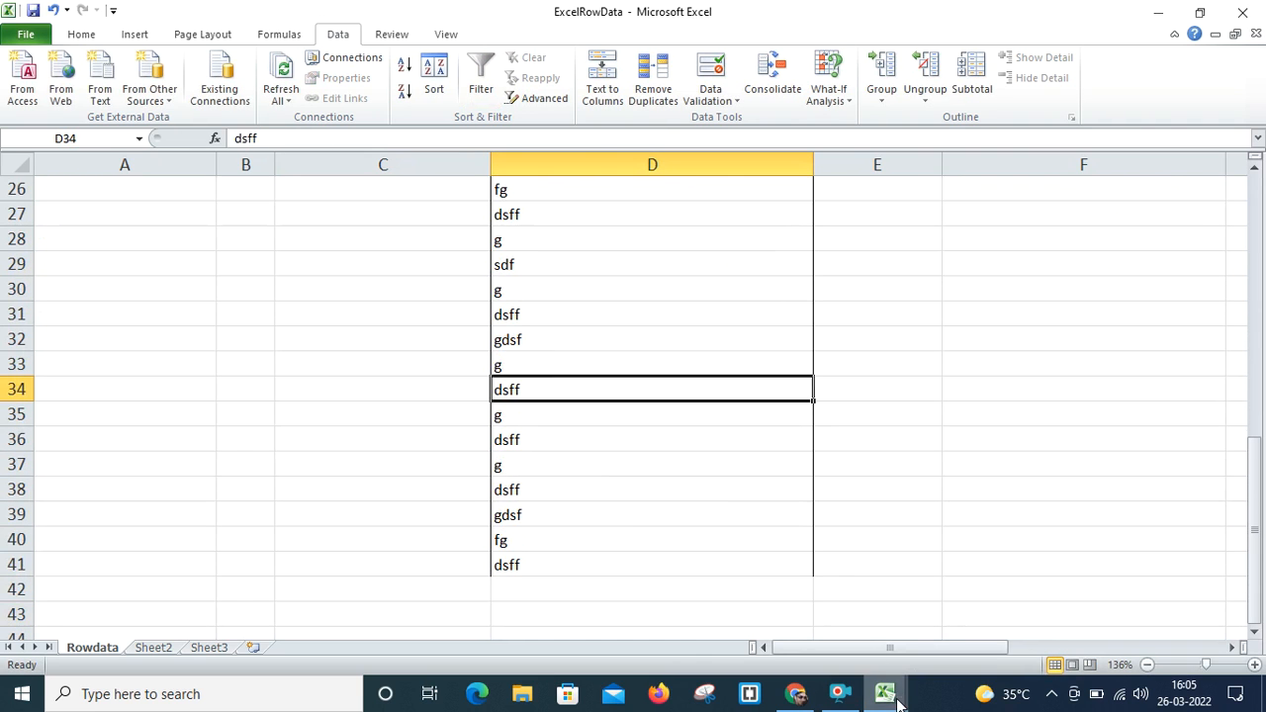
# Step: Switch to ConnectionExcelFile and refresh all connections to bring in the filler entries from the source
pyautogui.moveTo(898, 700)
pyautogui.click(989, 622)
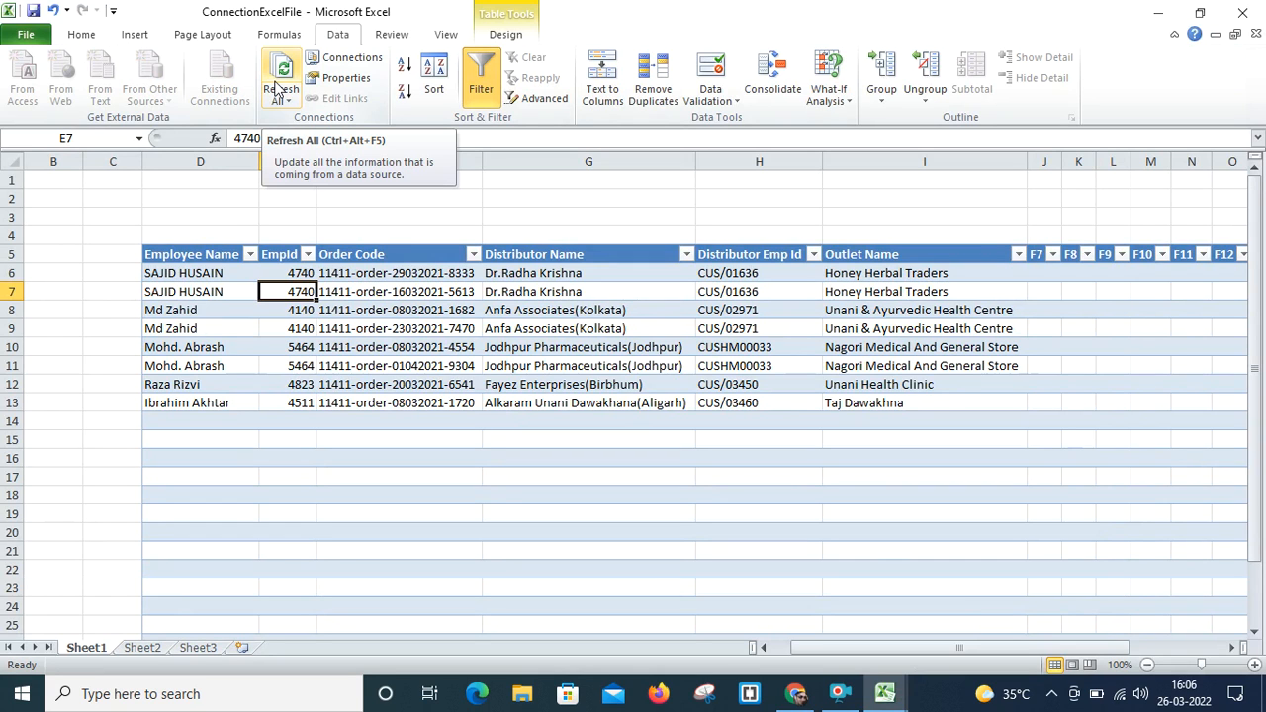
pyautogui.click(278, 89)
# Step: Examine the refreshed table's Distributor Name column down past its last row and back up
pyautogui.press('Down')
pyautogui.press('Down')
pyautogui.press('Down')
pyautogui.press('Down')
pyautogui.press('Down')
pyautogui.press('Right')
pyautogui.press('Right')
pyautogui.press('Down')
pyautogui.press('Down')
pyautogui.press('Down')
pyautogui.press('Down')
pyautogui.press('Down')
pyautogui.press('Down')
pyautogui.press('Down')
pyautogui.press('Down')
pyautogui.press('Down')
pyautogui.press('Down')
pyautogui.press('Down')
pyautogui.press('Down')
pyautogui.press('Down')
pyautogui.press('Down')
pyautogui.press('Down')
pyautogui.press('Down')
pyautogui.press('Down')
pyautogui.press('Down')
pyautogui.press('Down')
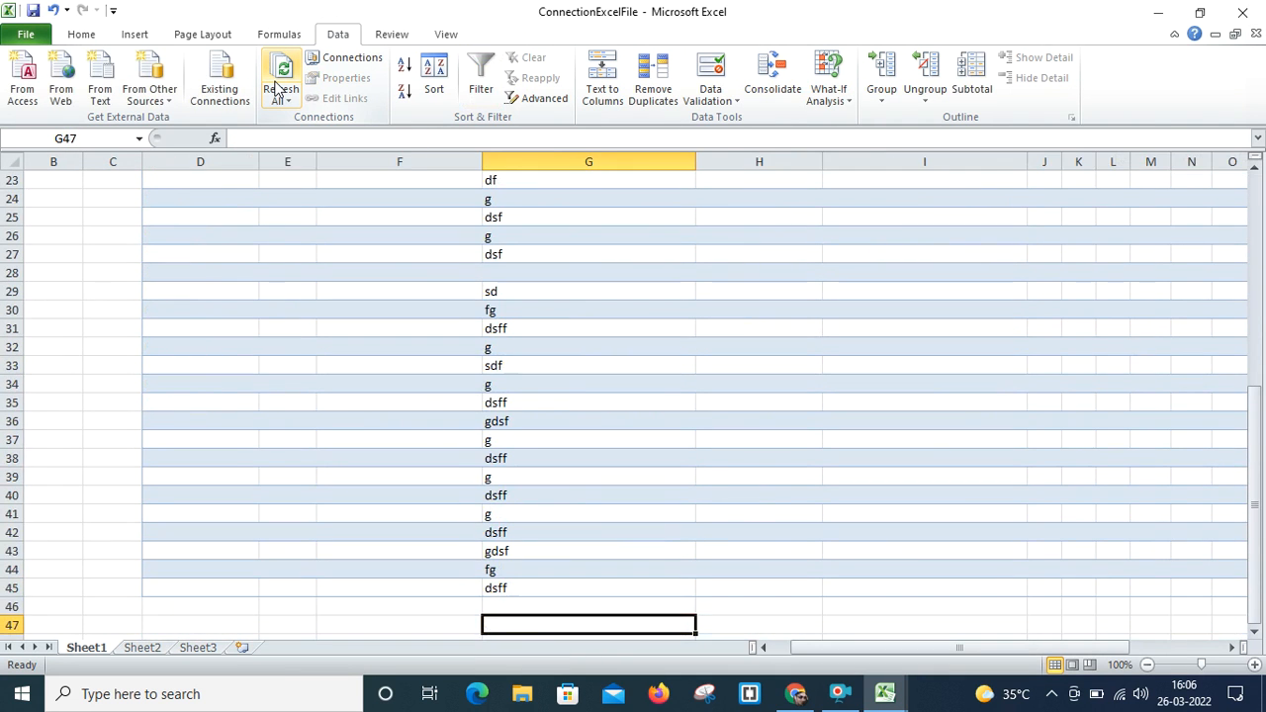
pyautogui.press('Up')
pyautogui.press('Up')
pyautogui.press('Up')
pyautogui.press('Up')
pyautogui.press('Up')
pyautogui.press('Up')
pyautogui.press('Up')
pyautogui.press('Up')
pyautogui.press('Up')
pyautogui.press('Up')
pyautogui.press('Up')
pyautogui.press('Up')
pyautogui.press('Up')
pyautogui.press('Up')
pyautogui.press('Up')
pyautogui.press('Up')
pyautogui.press('Up')
pyautogui.press('Up')
pyautogui.press('Up')
pyautogui.press('Up')
pyautogui.press('Up')
pyautogui.press('Up')
pyautogui.press('Up')
pyautogui.press('Up')
pyautogui.press('Up')
pyautogui.press('Up')
pyautogui.press('Up')
pyautogui.press('Up')
pyautogui.press('Up')
pyautogui.press('Up')
pyautogui.press('Up')
pyautogui.press('Up')
pyautogui.press('Up')
pyautogui.press('Up')
pyautogui.press('Up')
pyautogui.press('Up')
pyautogui.press('Up')
pyautogui.press('Up')
pyautogui.press('Up')
pyautogui.press('Up')
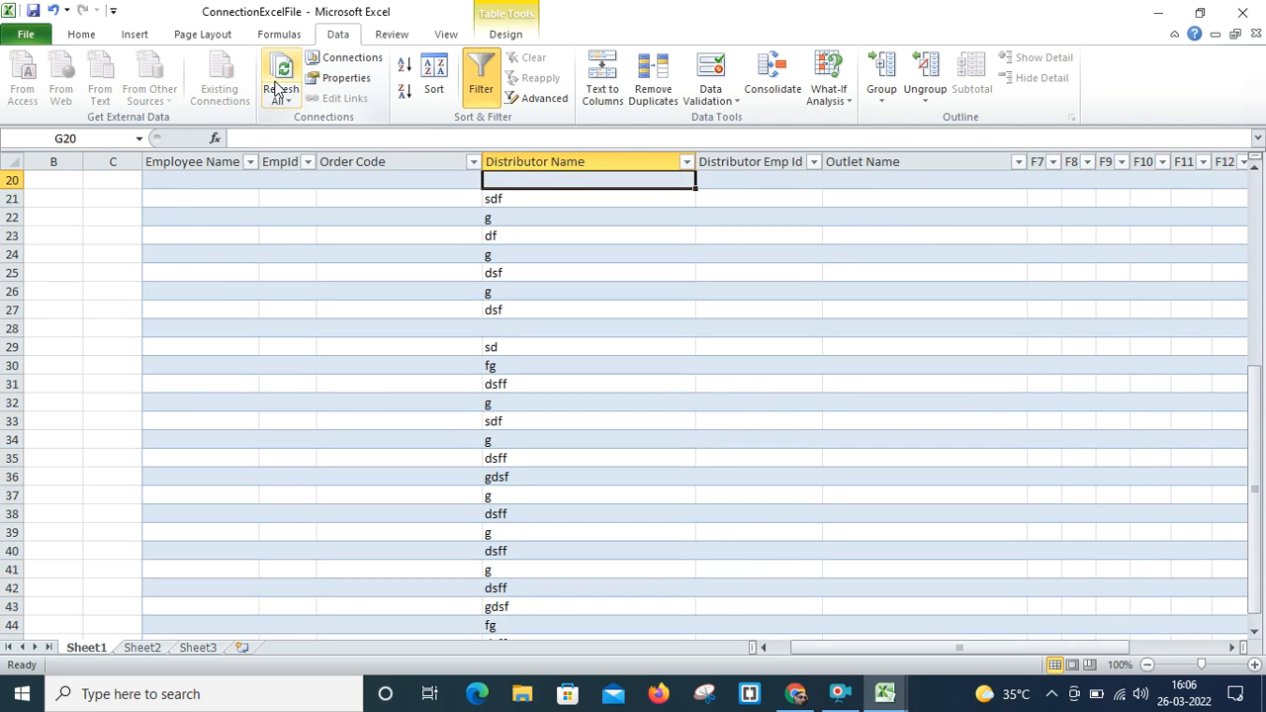
# Step: Look over the connected table's records and the filler entries beneath them in the Distributor Name column
pyautogui.press('Down')
pyautogui.press('Down')
pyautogui.press('Down')
pyautogui.press('Down')
pyautogui.press('Down')
pyautogui.press('Down')
pyautogui.press('Down')
pyautogui.press('Down')
pyautogui.press('Down')
pyautogui.press('Down')
pyautogui.press('Down')
pyautogui.press('Down')
pyautogui.press('Down')
pyautogui.press('Down')
pyautogui.press('Down')
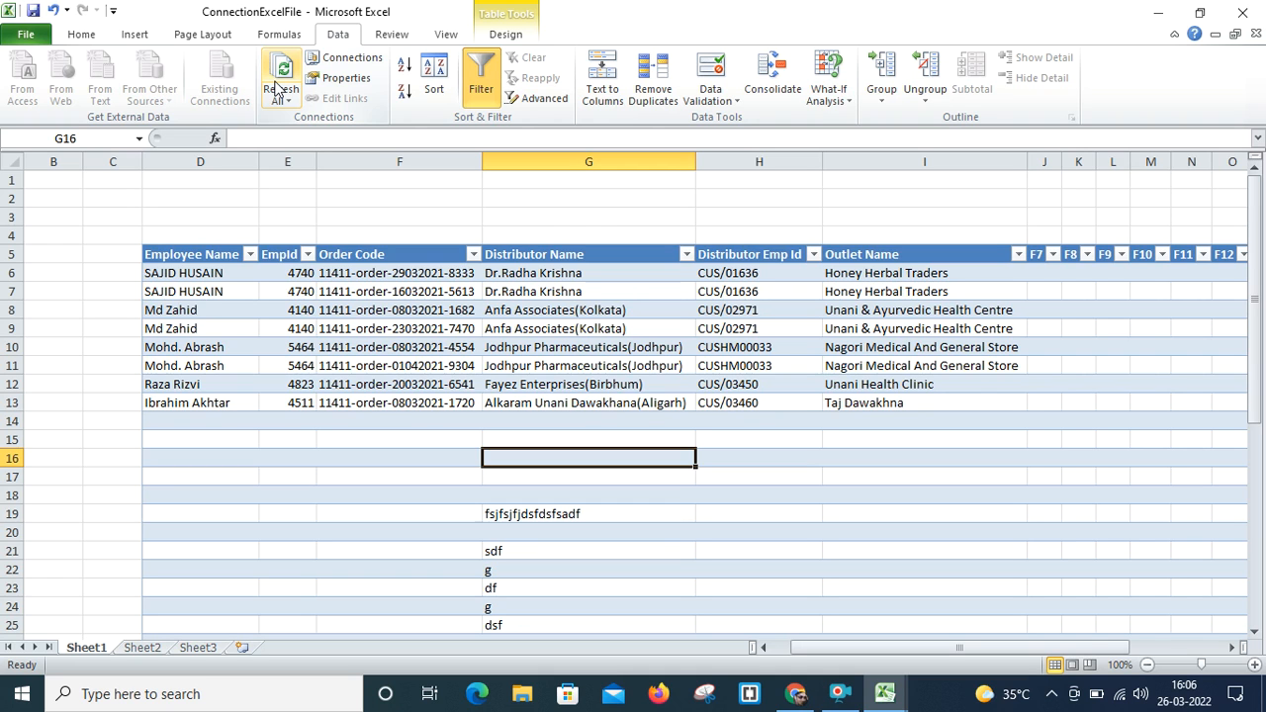
pyautogui.press('Down')
pyautogui.press('Down')
pyautogui.press('Down')
pyautogui.press('Down')
pyautogui.press('Up')
pyautogui.press('Up')
pyautogui.press('Up')
pyautogui.press('Down')
pyautogui.press('Down')
pyautogui.press('Down')
pyautogui.press('Down')
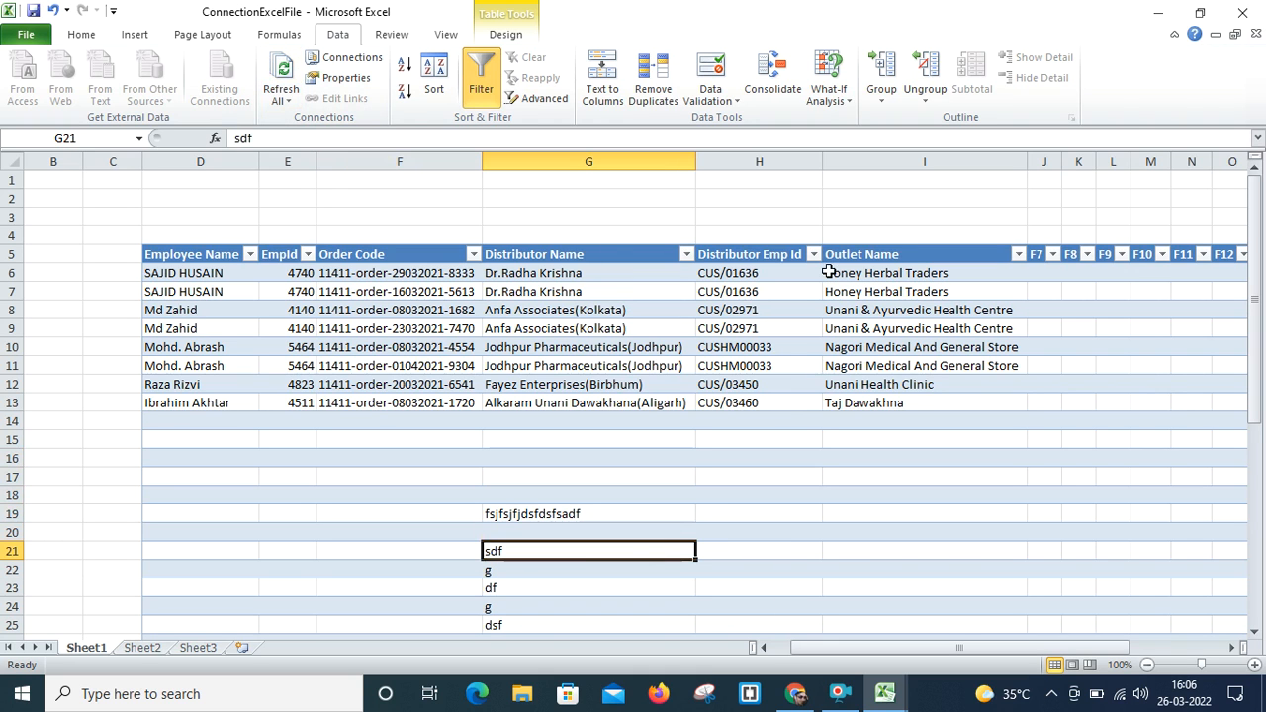
# Step: Save and close ConnectionExcelFile and reopen it from the desktop
pyautogui.click(1244, 20)
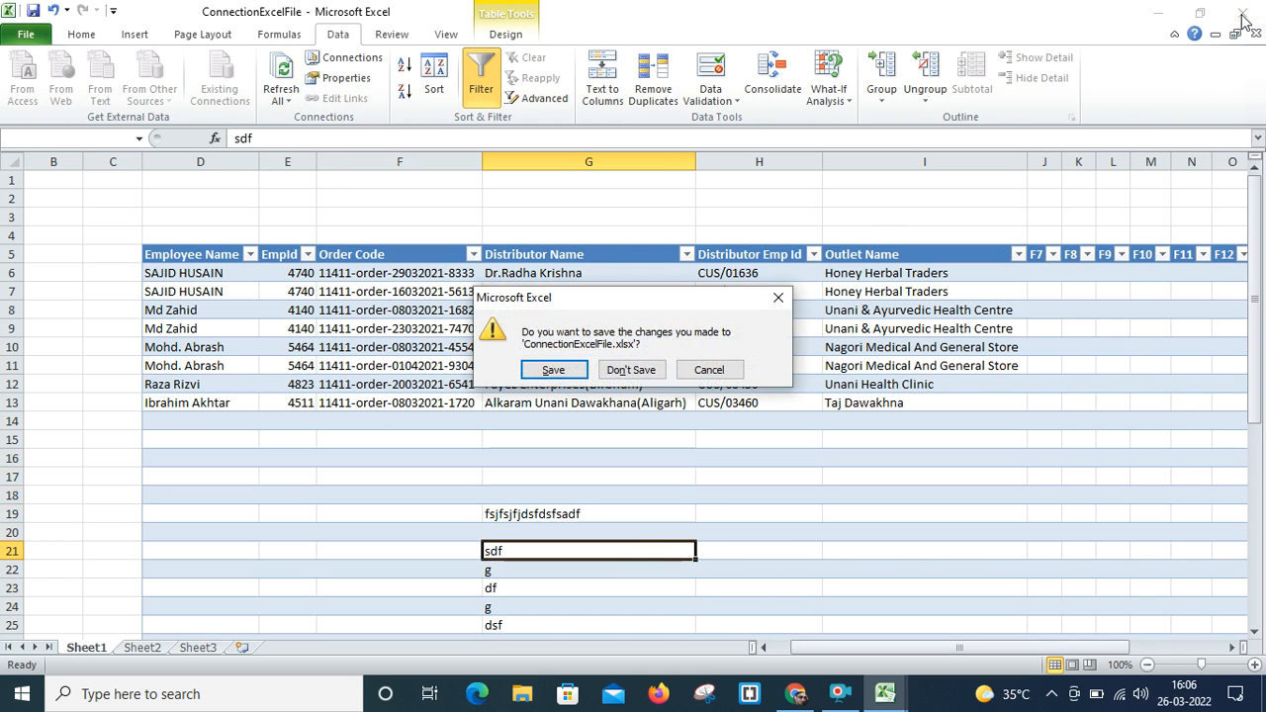
pyautogui.click(556, 371)
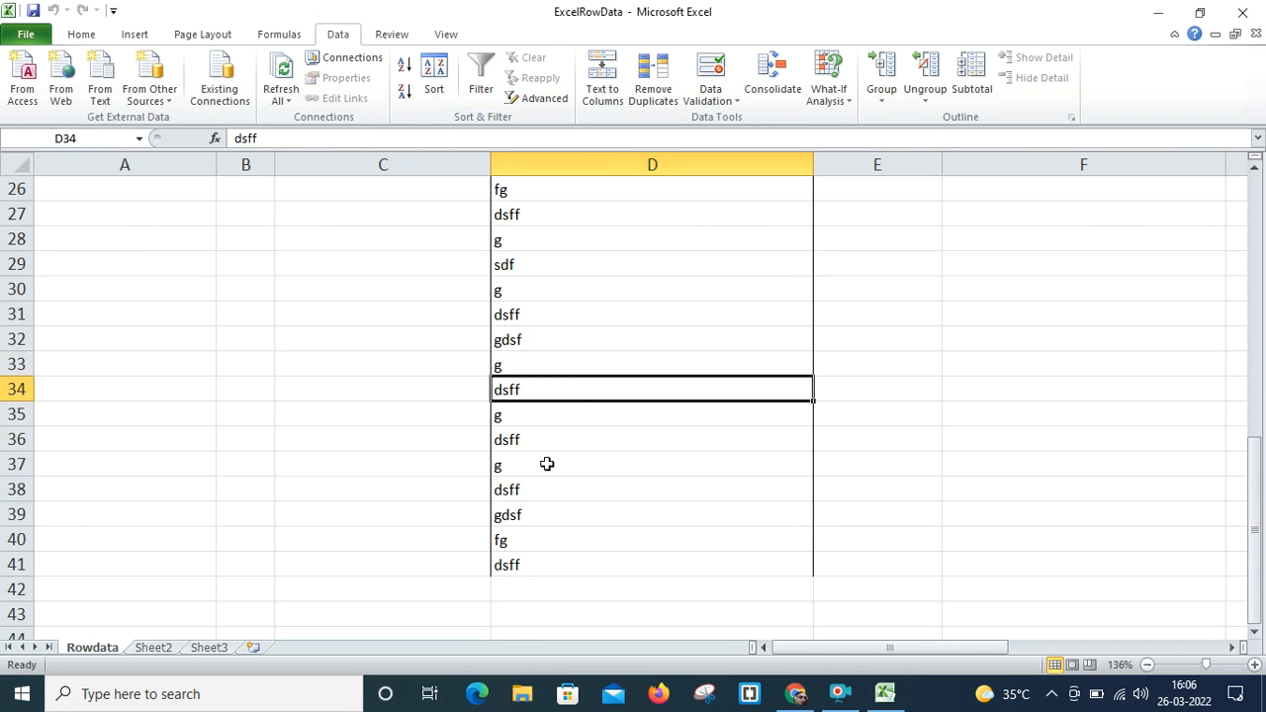
pyautogui.press('super+d')
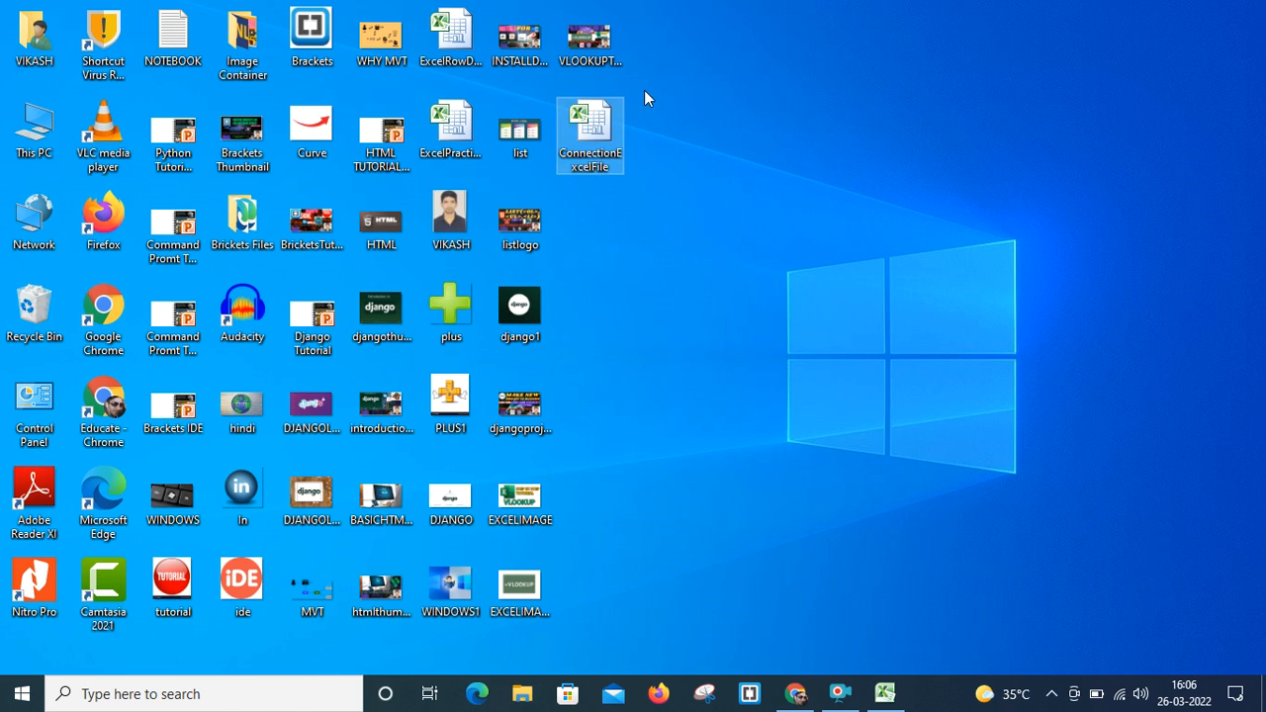
pyautogui.doubleClick(590, 131)
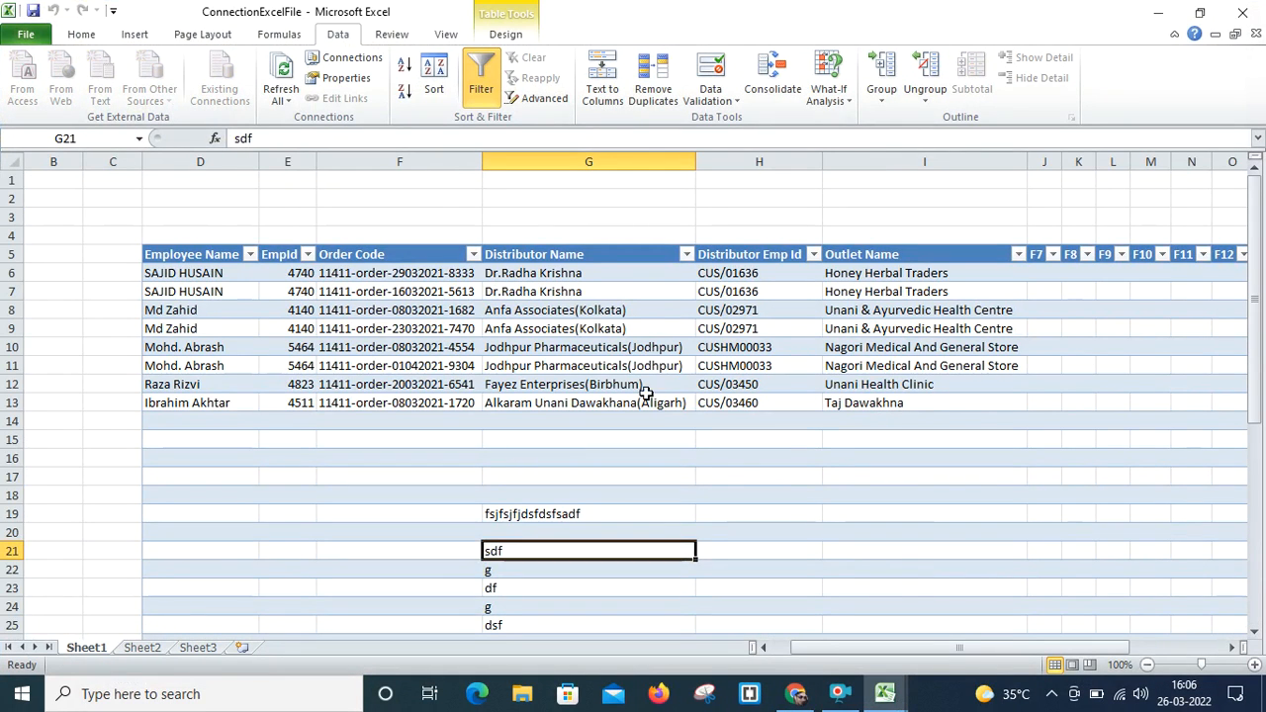
pyautogui.click(518, 455)
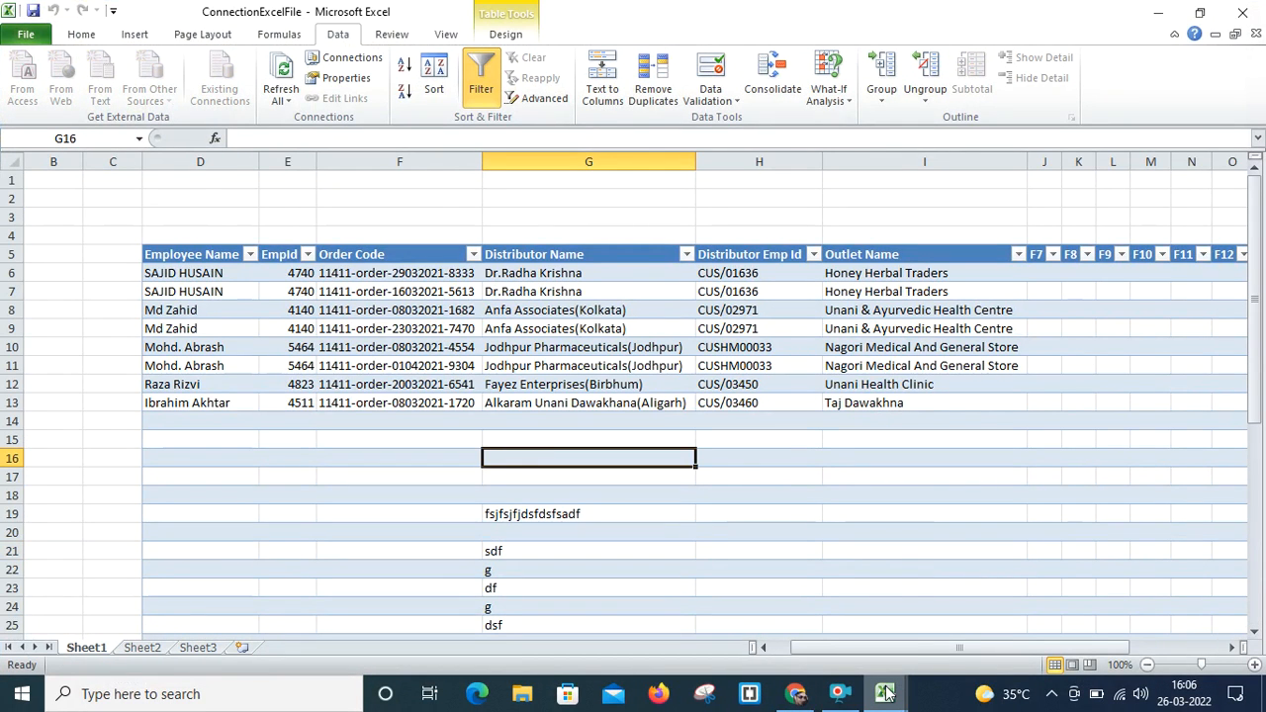
# Step: Switch to ExcelRowData and review the Distributor Name column from the lower filler entries up to the records and back down to D15
pyautogui.moveTo(885, 694)
pyautogui.click(783, 623)
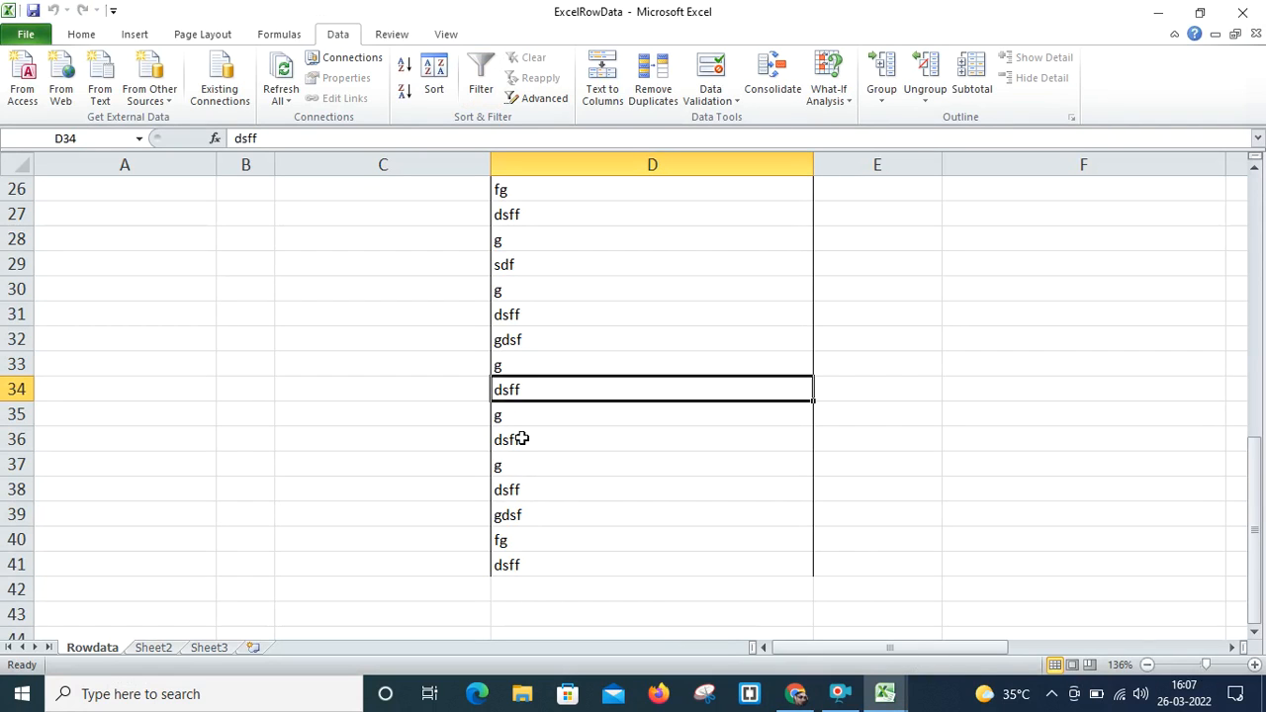
pyautogui.press('Up')
pyautogui.press('Up')
pyautogui.press('Up')
pyautogui.press('Up')
pyautogui.press('Up')
pyautogui.press('Up')
pyautogui.press('Up')
pyautogui.press('Up')
pyautogui.press('Up')
pyautogui.press('Up')
pyautogui.press('Up')
pyautogui.press('Up')
pyautogui.press('Up')
pyautogui.press('Up')
pyautogui.press('Up')
pyautogui.press('Up')
pyautogui.press('Up')
pyautogui.press('Up')
pyautogui.press('Up')
pyautogui.press('Up')
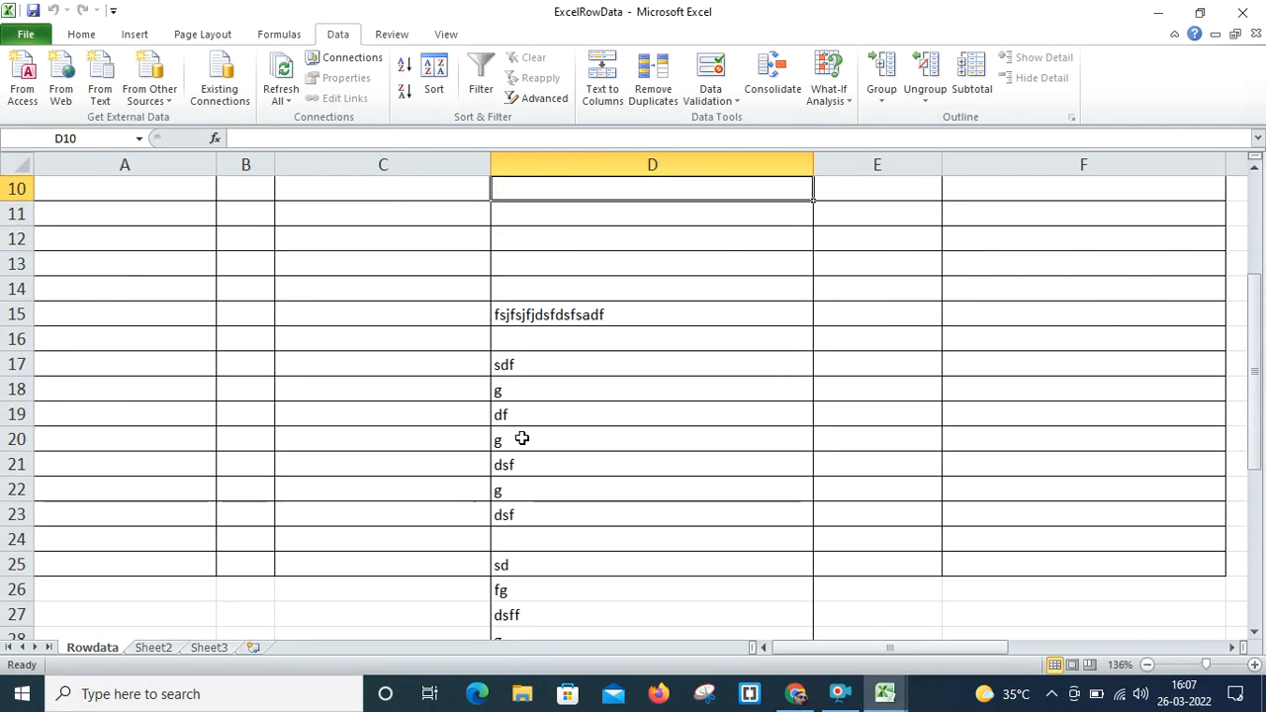
pyautogui.press('Down')
pyautogui.press('Down')
pyautogui.press('Down')
pyautogui.press('Down')
pyautogui.press('Down')
pyautogui.press('Down')
pyautogui.press('Down')
pyautogui.press('Down')
pyautogui.press('Down')
pyautogui.press('Down')
pyautogui.press('Down')
pyautogui.press('Down')
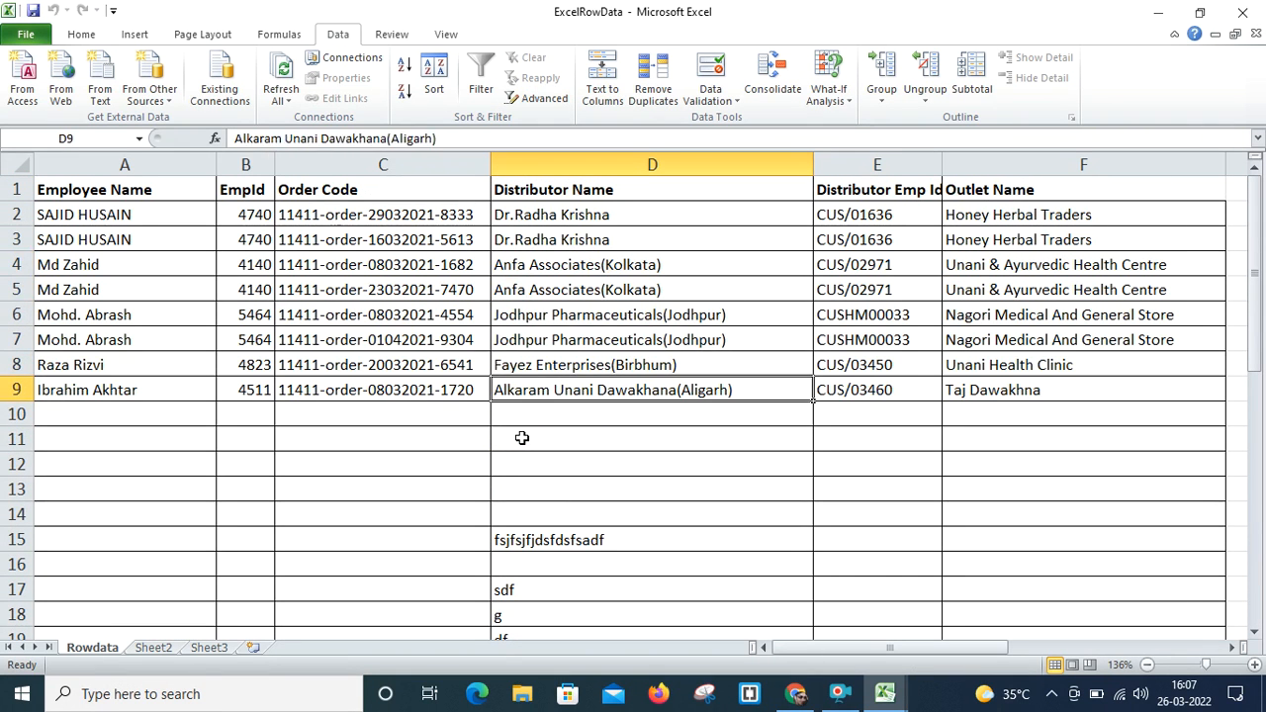
pyautogui.press('Down')
pyautogui.press('Down')
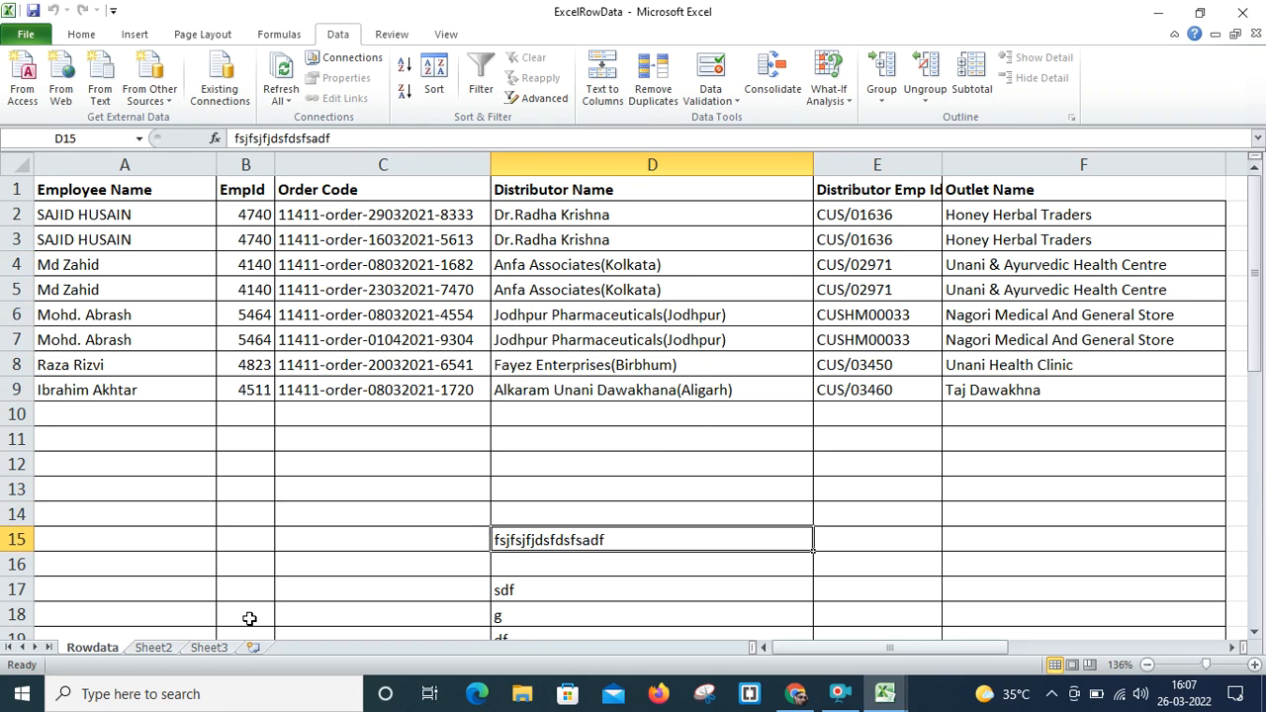
pyautogui.write('z')
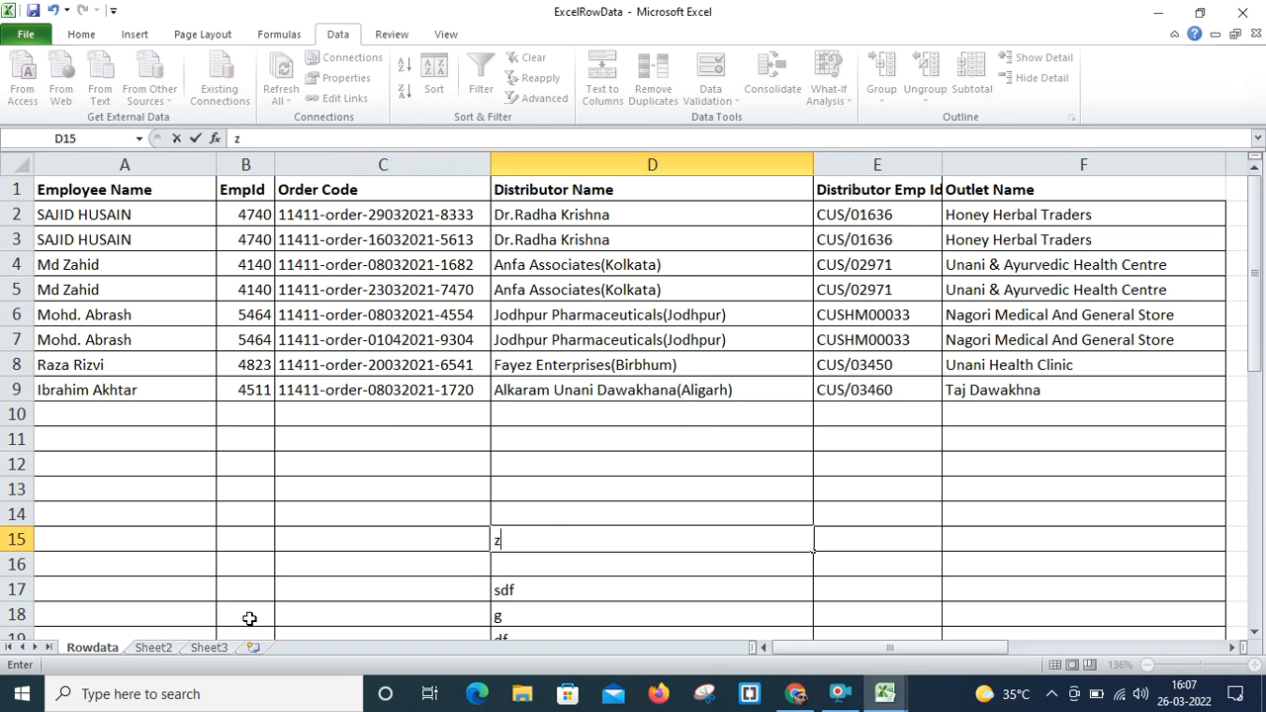
pyautogui.press('Escape')
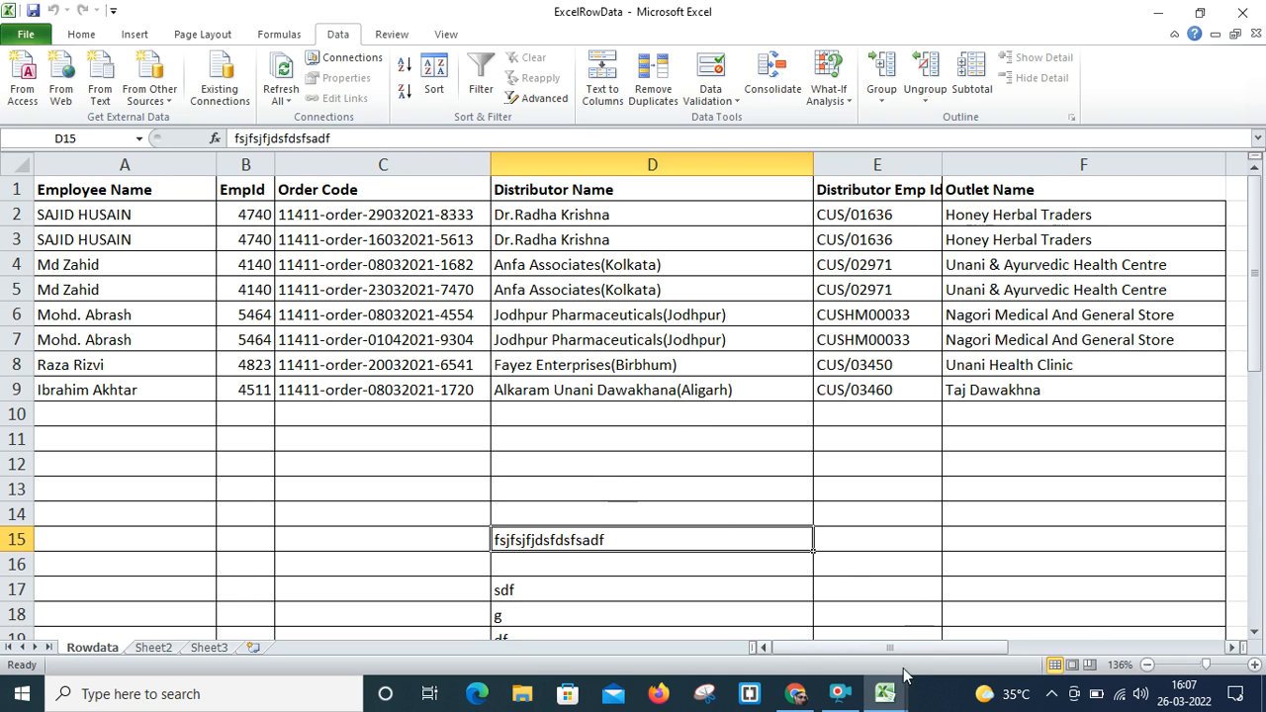
# Step: Compare the source rows in ExcelRowData with the connected table in ConnectionExcelFile
pyautogui.moveTo(885, 698)
pyautogui.click(962, 623)
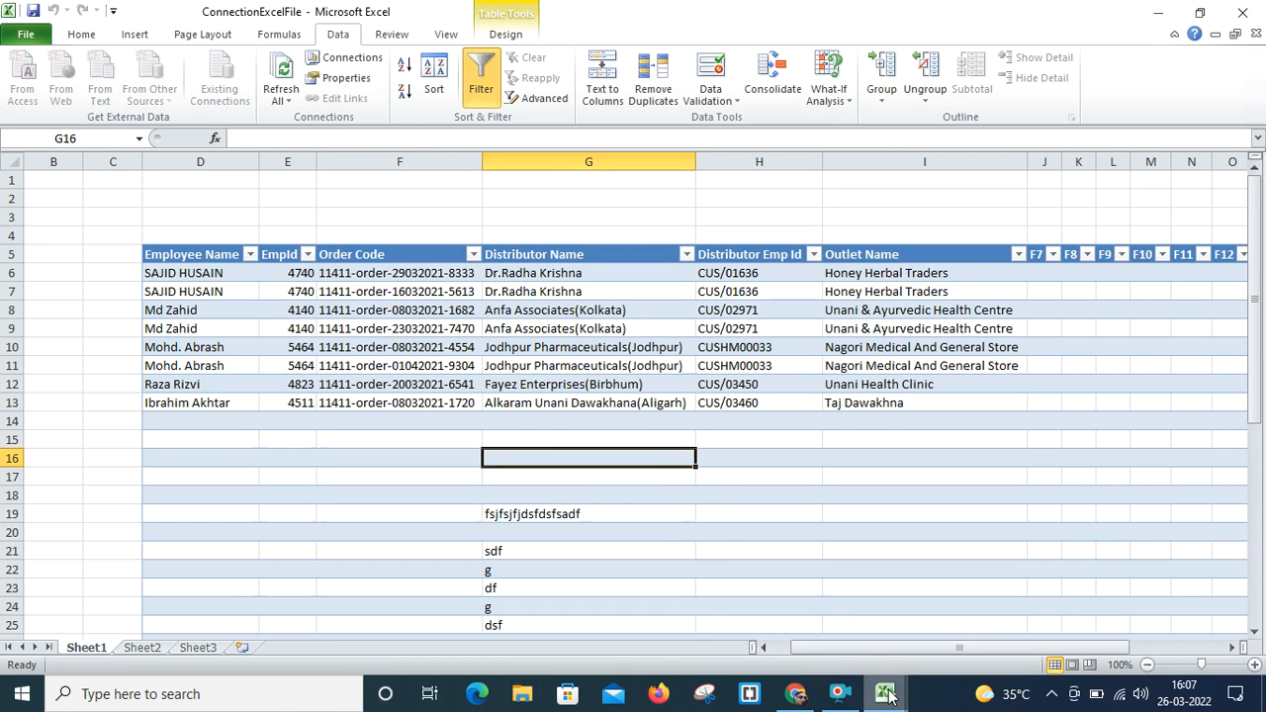
pyautogui.moveTo(887, 695)
pyautogui.moveTo(794, 612)
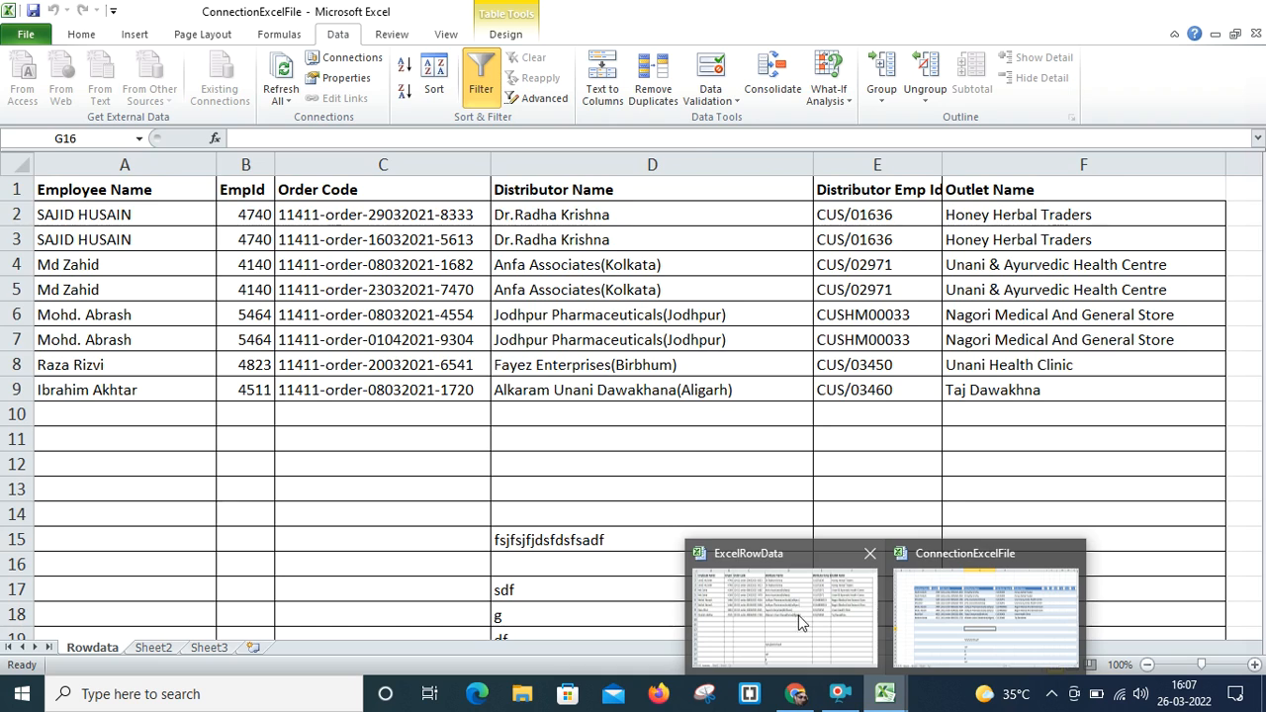
pyautogui.moveTo(916, 612)
pyautogui.click(799, 626)
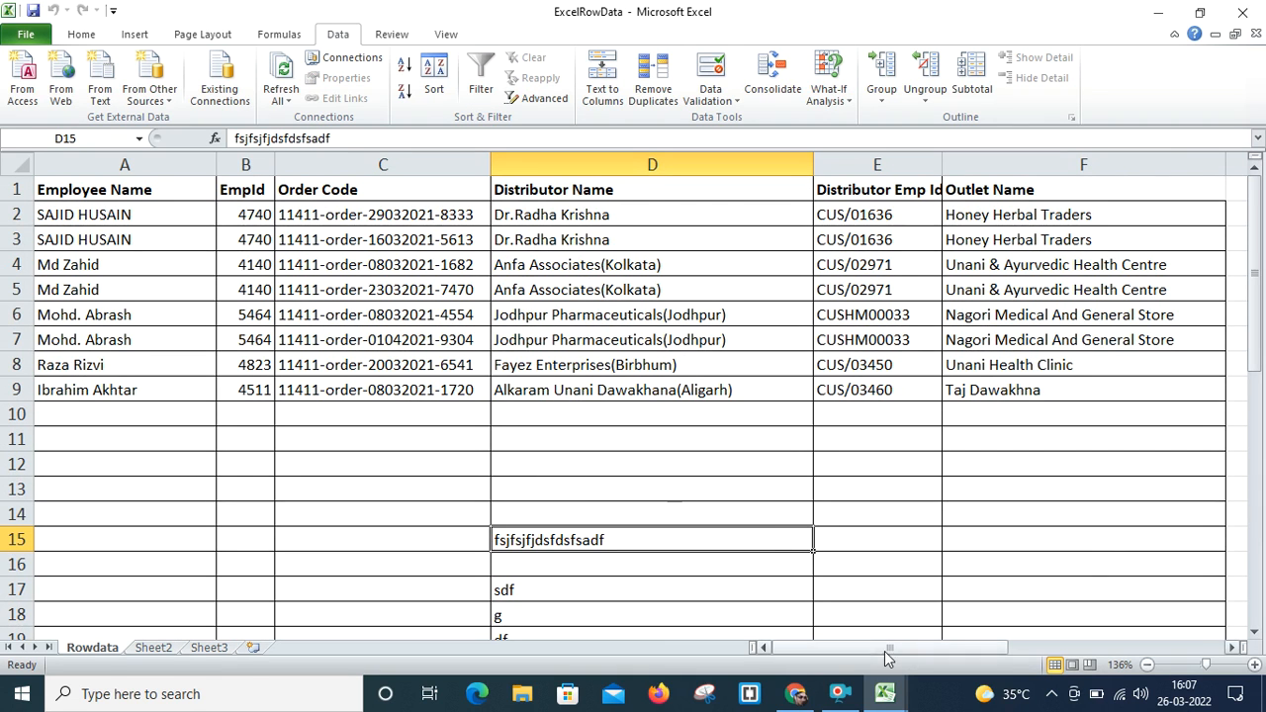
pyautogui.moveTo(976, 611)
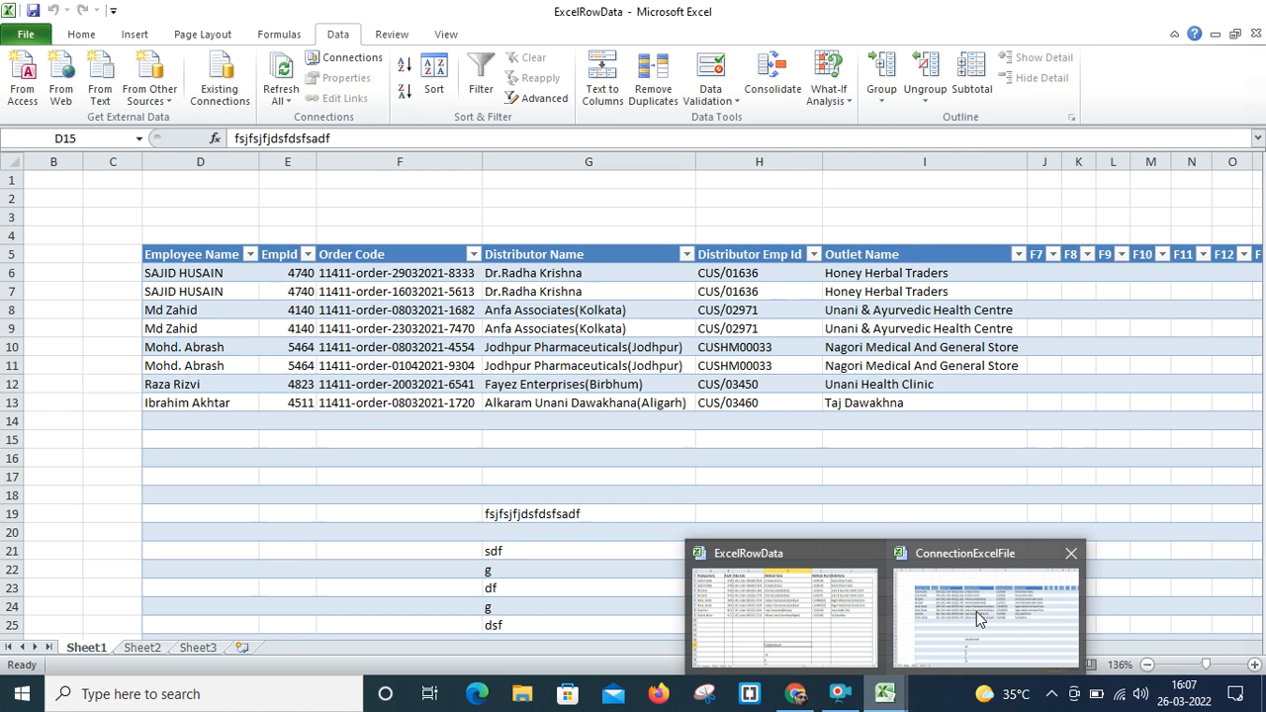
# Step: Close ConnectionExcelFile and close ExcelRowData without saving its changes
pyautogui.click(1072, 552)
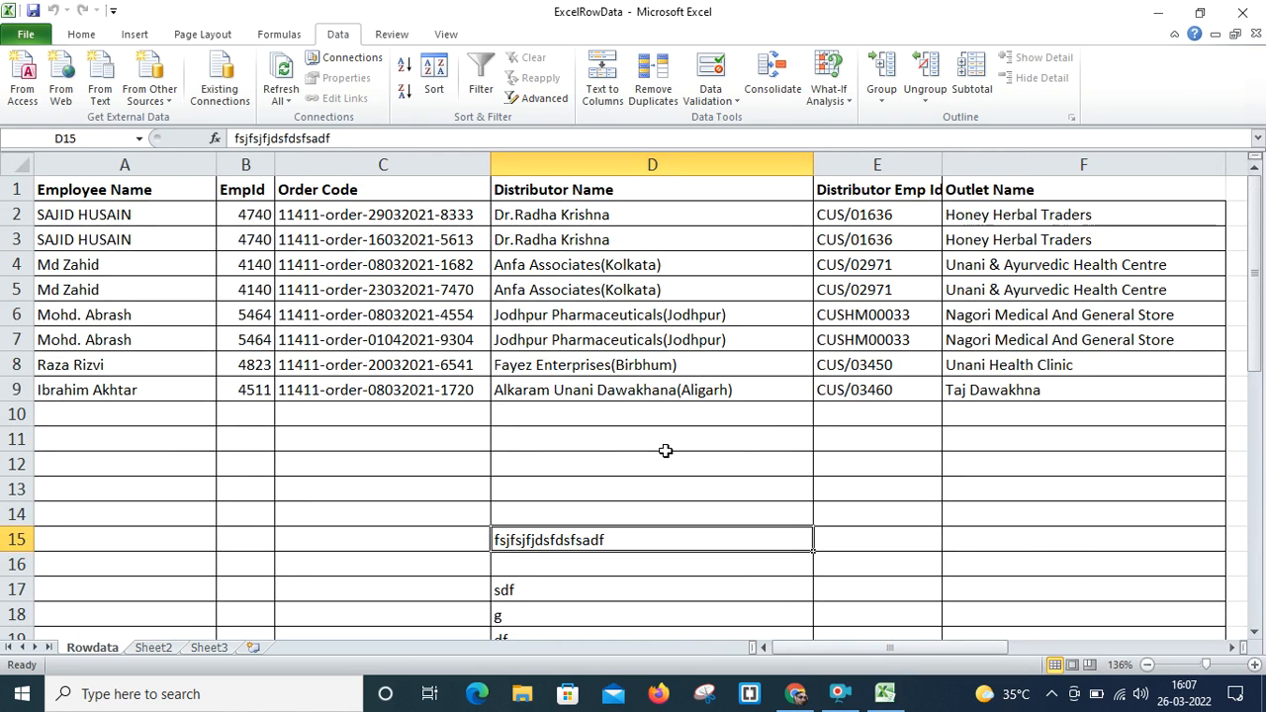
pyautogui.click(499, 468)
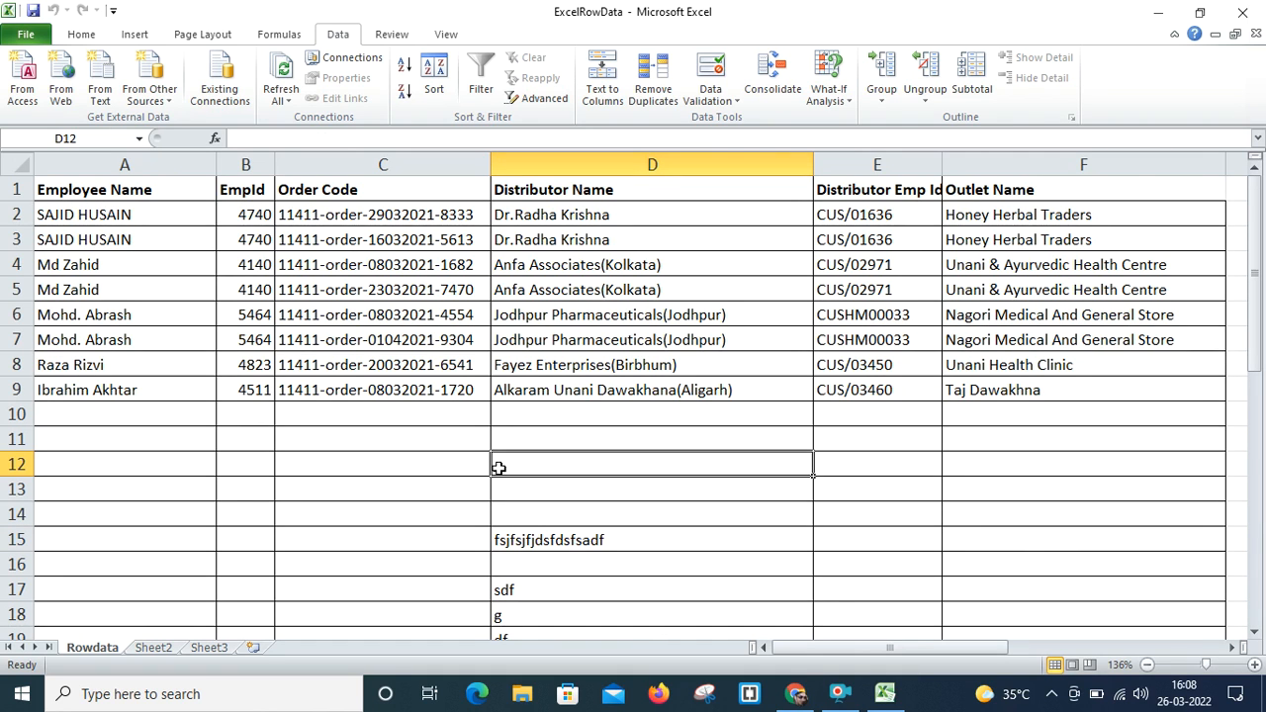
pyautogui.click(1246, 16)
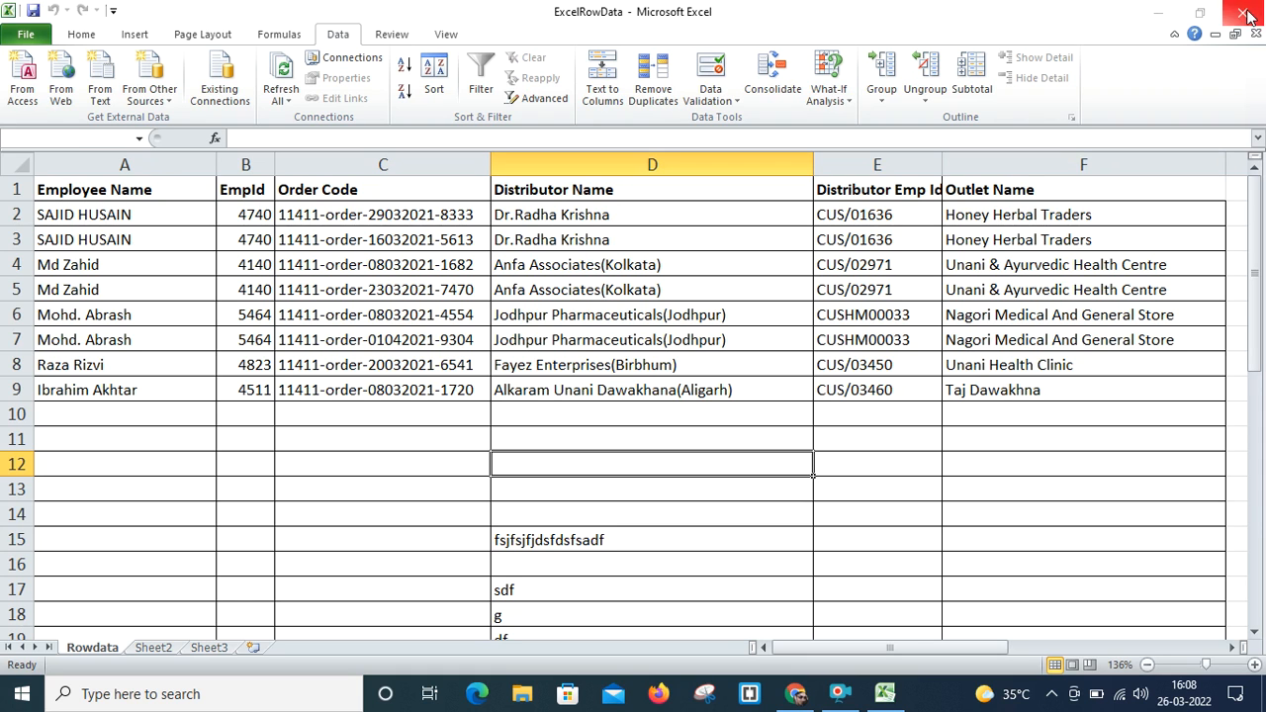
pyautogui.click(629, 370)
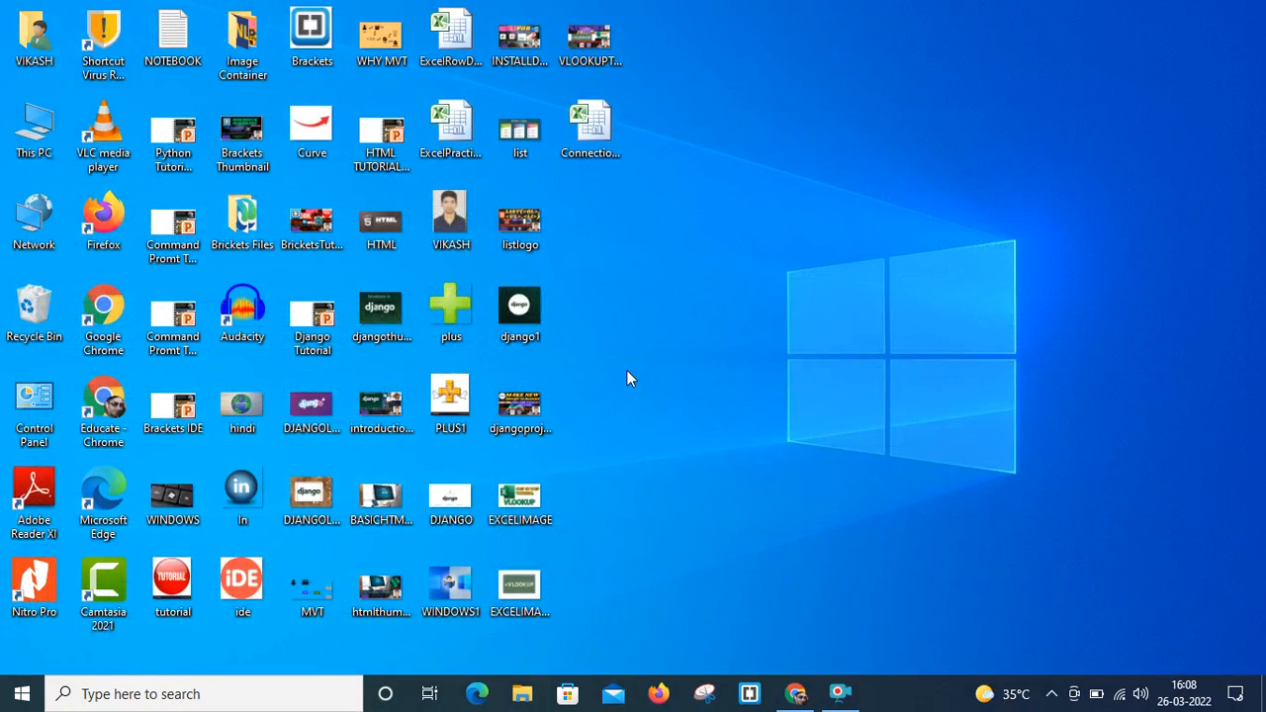
# Step: Refresh the desktop and reopen the ExcelRowData workbook
pyautogui.rightClick(784, 372)
pyautogui.click(840, 427)
pyautogui.doubleClick(471, 61)
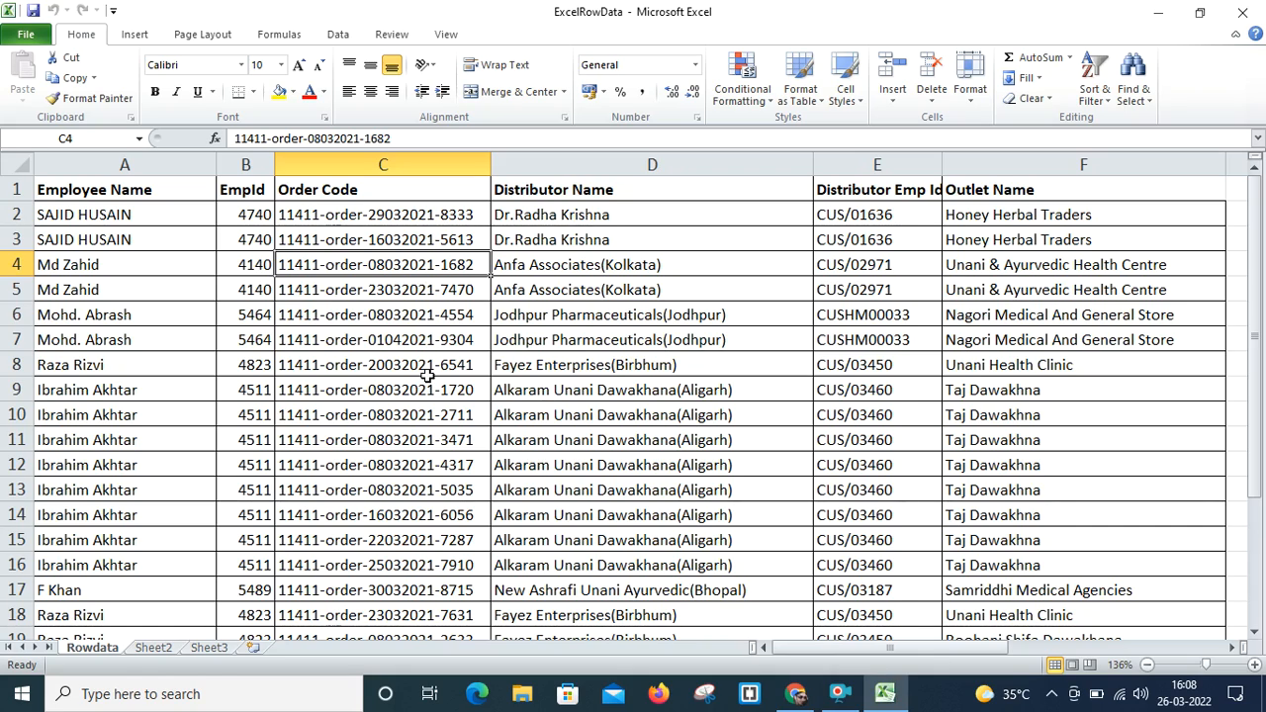
# Step: Examine the source records along the Order Code column down to the lower rows and back up to row 4
pyautogui.click(371, 390)
pyautogui.press('Down')
pyautogui.press('Down')
pyautogui.press('Down')
pyautogui.press('Down')
pyautogui.press('Down')
pyautogui.press('Down')
pyautogui.press('Down')
pyautogui.press('Down')
pyautogui.press('Down')
pyautogui.press('Down')
pyautogui.press('Down')
pyautogui.press('Down')
pyautogui.press('Down')
pyautogui.press('Down')
pyautogui.press('Down')
pyautogui.press('Down')
pyautogui.press('Down')
pyautogui.press('Down')
pyautogui.press('Down')
pyautogui.press('Down')
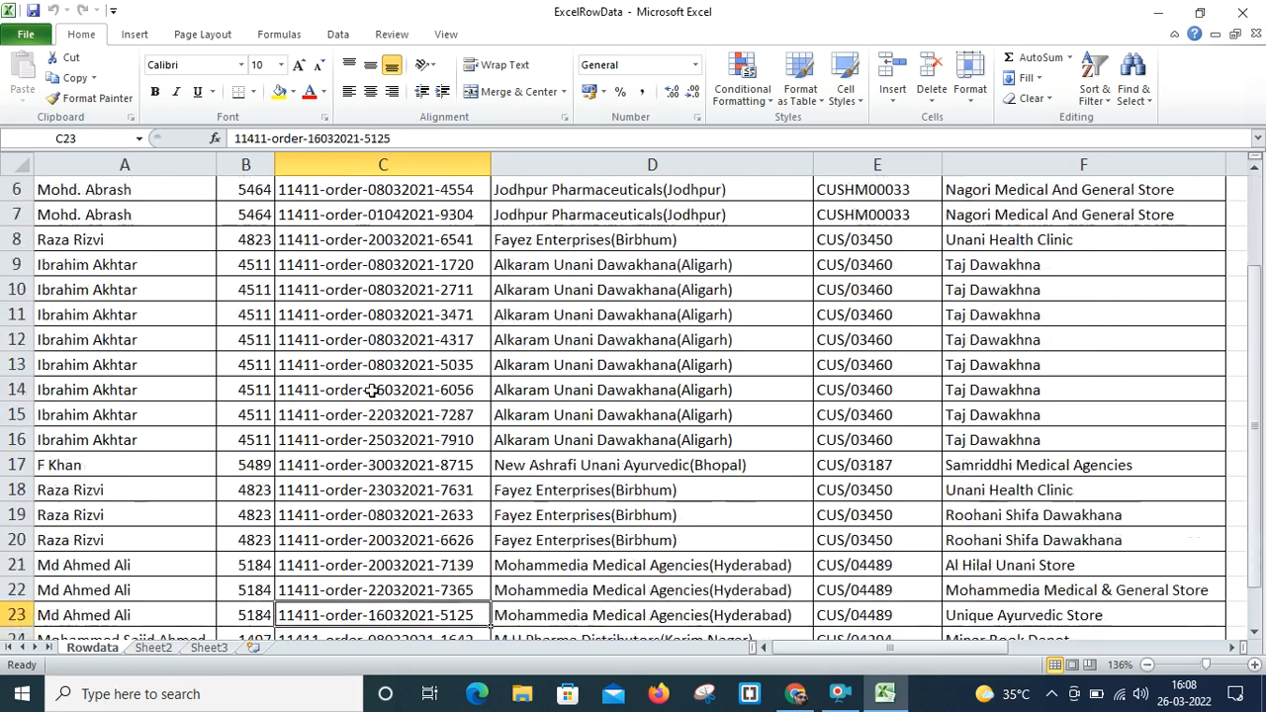
pyautogui.press('Up')
pyautogui.press('Up')
pyautogui.press('Up')
pyautogui.press('Up')
pyautogui.press('Up')
pyautogui.press('Up')
pyautogui.press('Up')
pyautogui.press('Up')
pyautogui.press('Up')
pyautogui.press('Up')
pyautogui.press('Up')
pyautogui.press('Up')
pyautogui.press('Up')
pyautogui.press('Up')
pyautogui.press('Up')
pyautogui.press('Up')
pyautogui.press('Up')
pyautogui.press('Up')
pyautogui.press('Up')
pyautogui.press('Up')
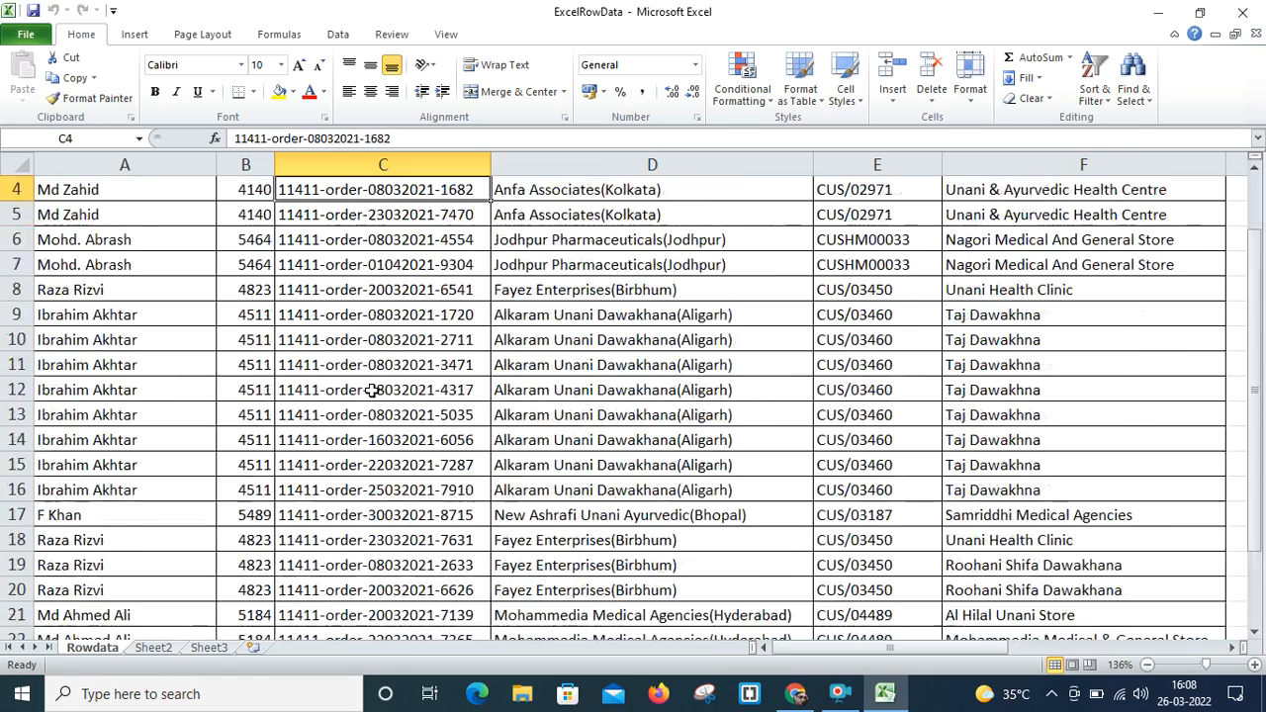
# Step: Clear the source records in A11:F25 of the Rowdata sheet
pyautogui.press('Down')
pyautogui.press('Down')
pyautogui.press('Down')
pyautogui.press('Down')
pyautogui.press('Down')
pyautogui.press('Down')
pyautogui.press('Down')
pyautogui.press('Down')
pyautogui.press('Left')
pyautogui.press('Left')
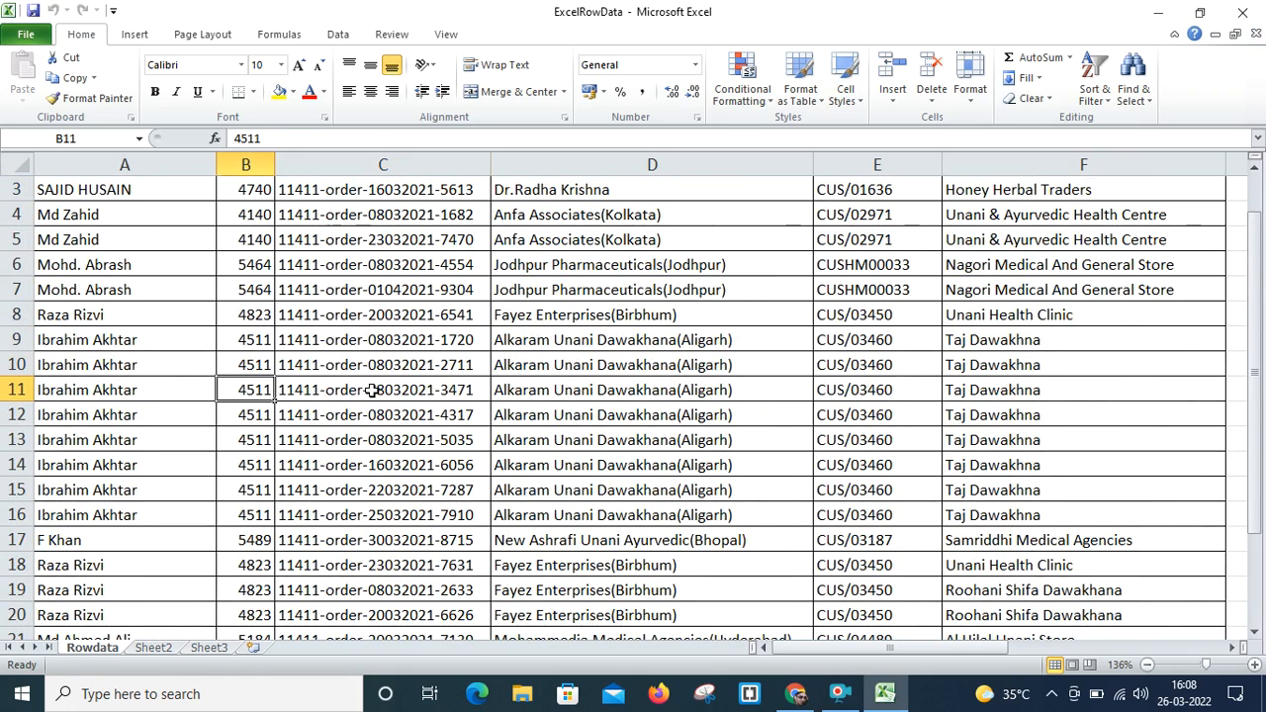
pyautogui.hotkey('shift', 'space')
pyautogui.hotkey('ctrl', 'shift', 'Down')
pyautogui.hotkey('ctrl', 'c')
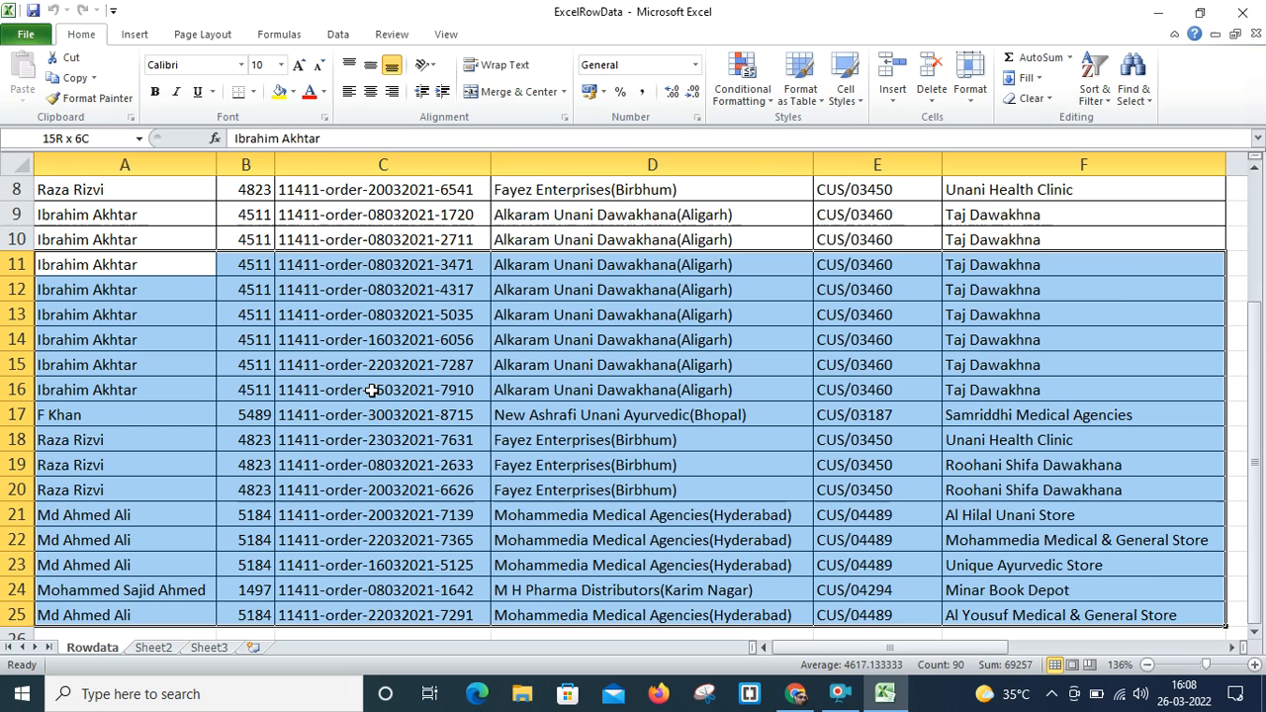
pyautogui.press('Delete')
pyautogui.press('Left')
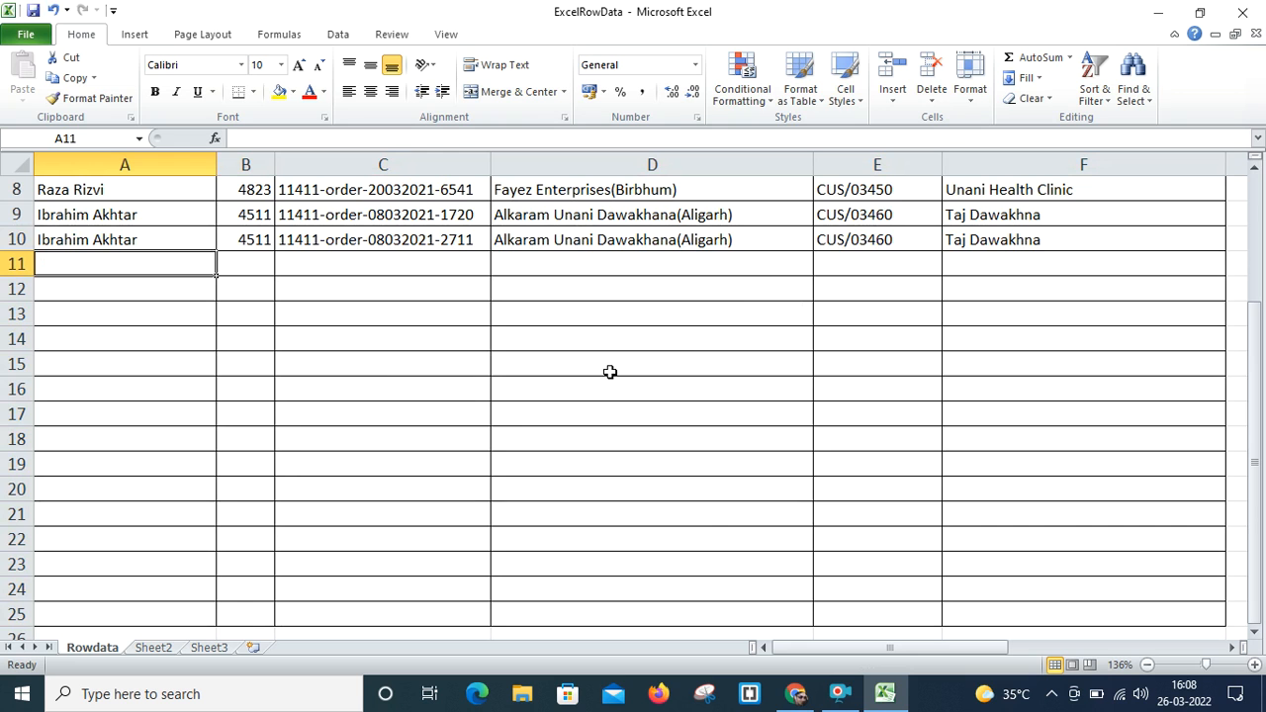
# Step: Restore the cleared records in rows 11 to 25 and empty those rows again
pyautogui.hotkey('ctrl', 'v')
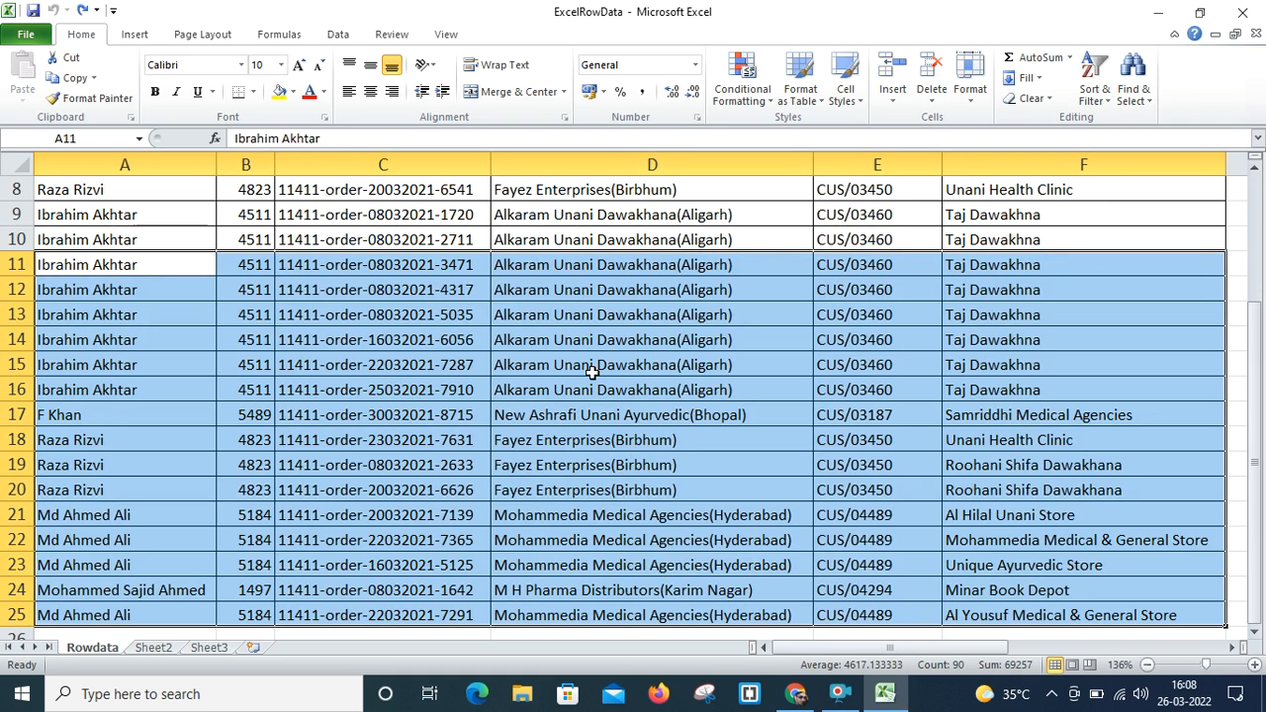
pyautogui.doubleClick(593, 375)
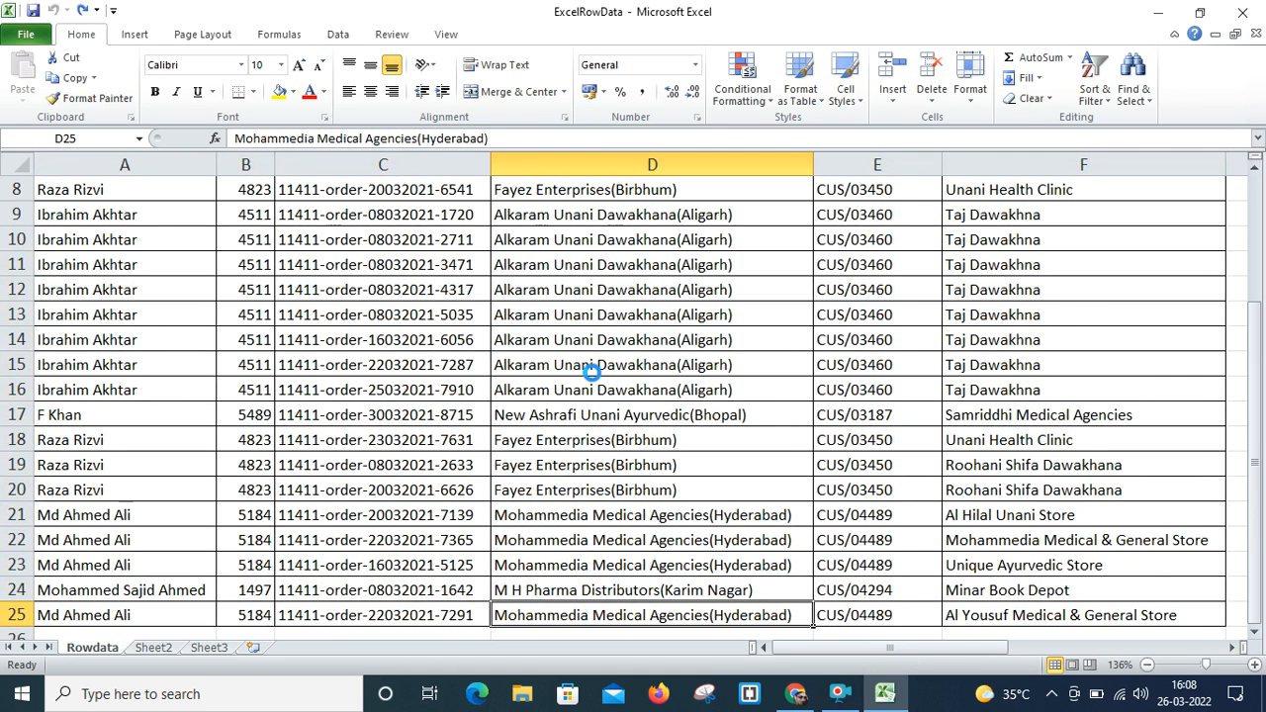
pyautogui.hotkey('ctrl', 'z')
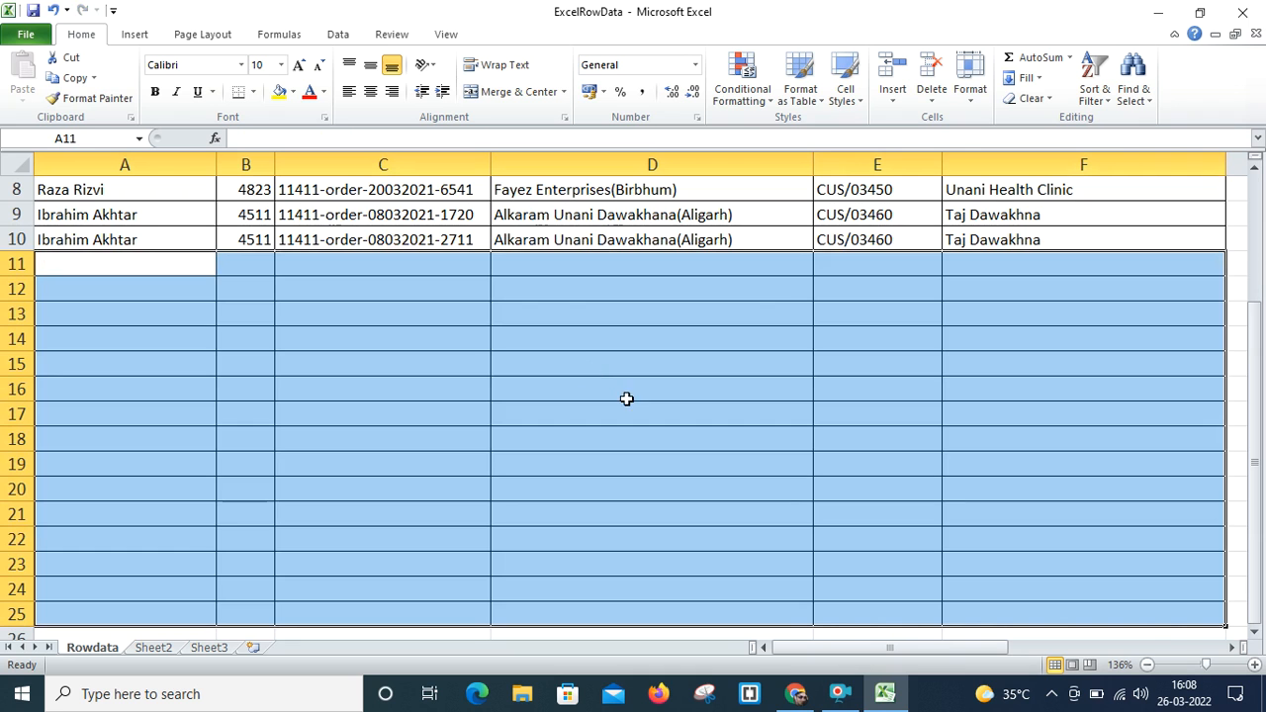
pyautogui.click(627, 399)
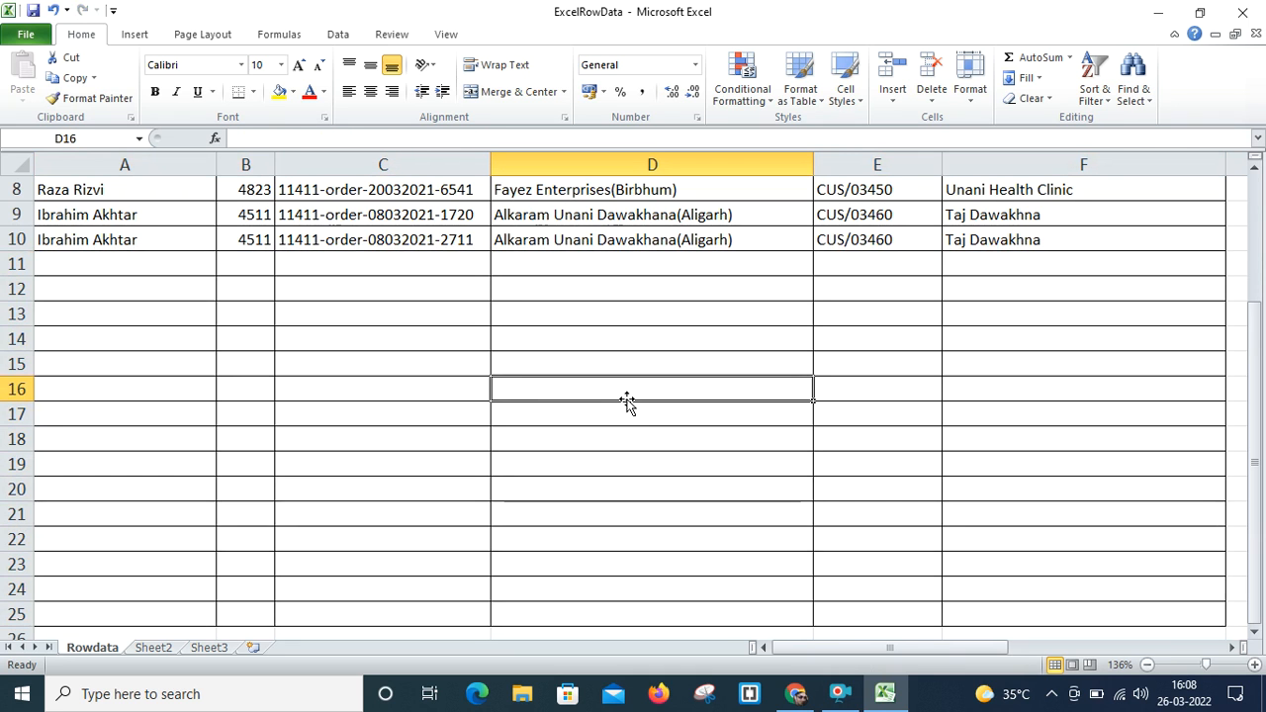
# Step: Open ConnectionExcelFile from the desktop
pyautogui.press('super+d')
pyautogui.doubleClick(590, 129)
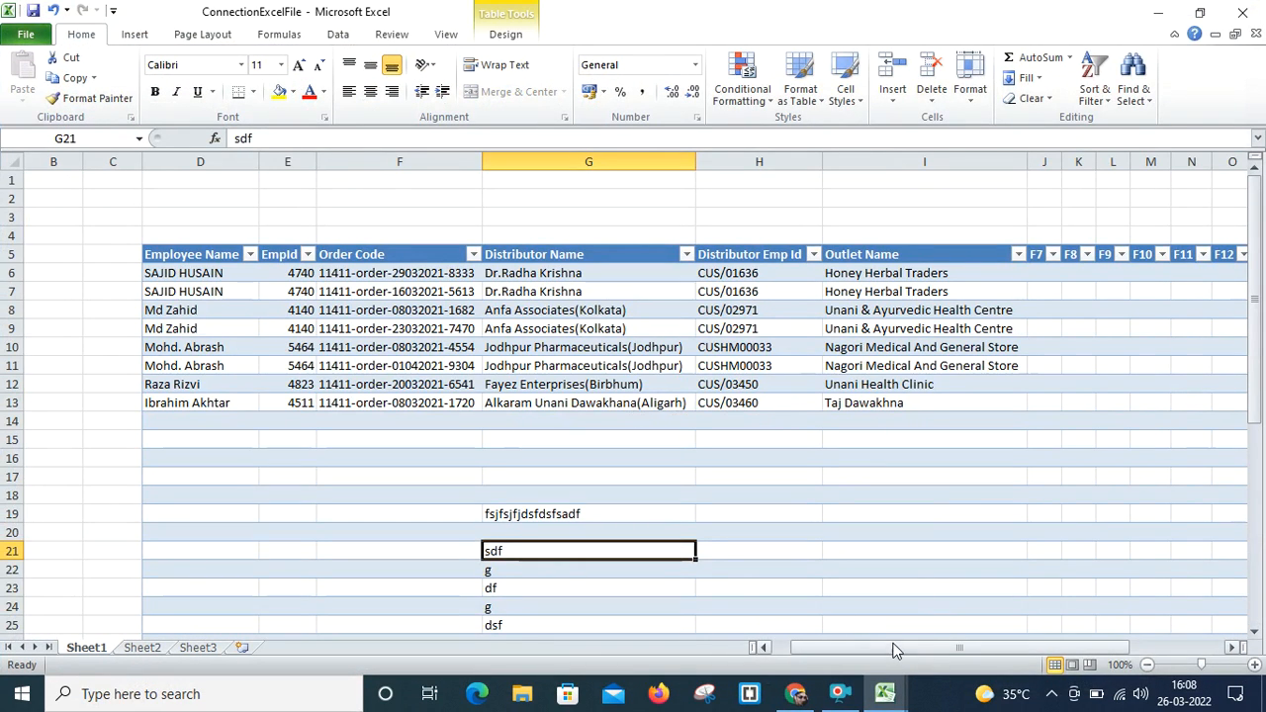
# Step: Return to ExcelRowData, undo the last deletion and delete the contents of A11:F25 once more
pyautogui.moveTo(885, 693)
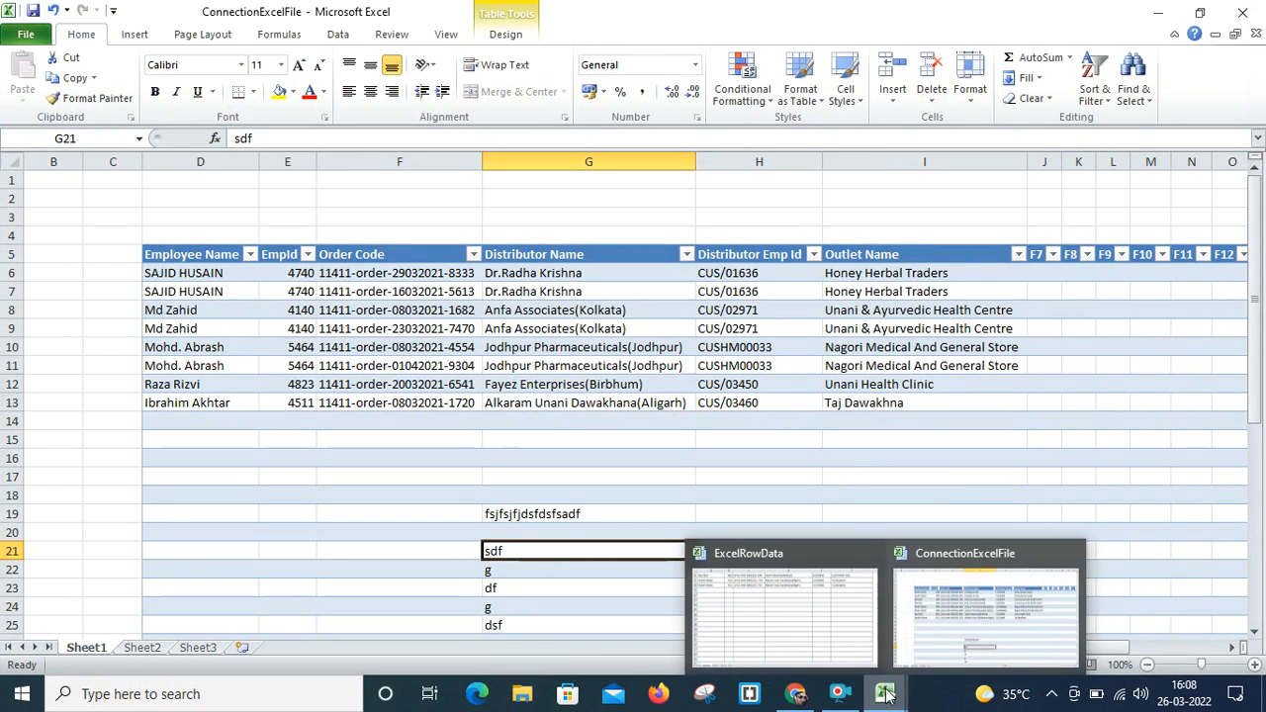
pyautogui.click(797, 629)
pyautogui.hotkey('ctrl', 'z')
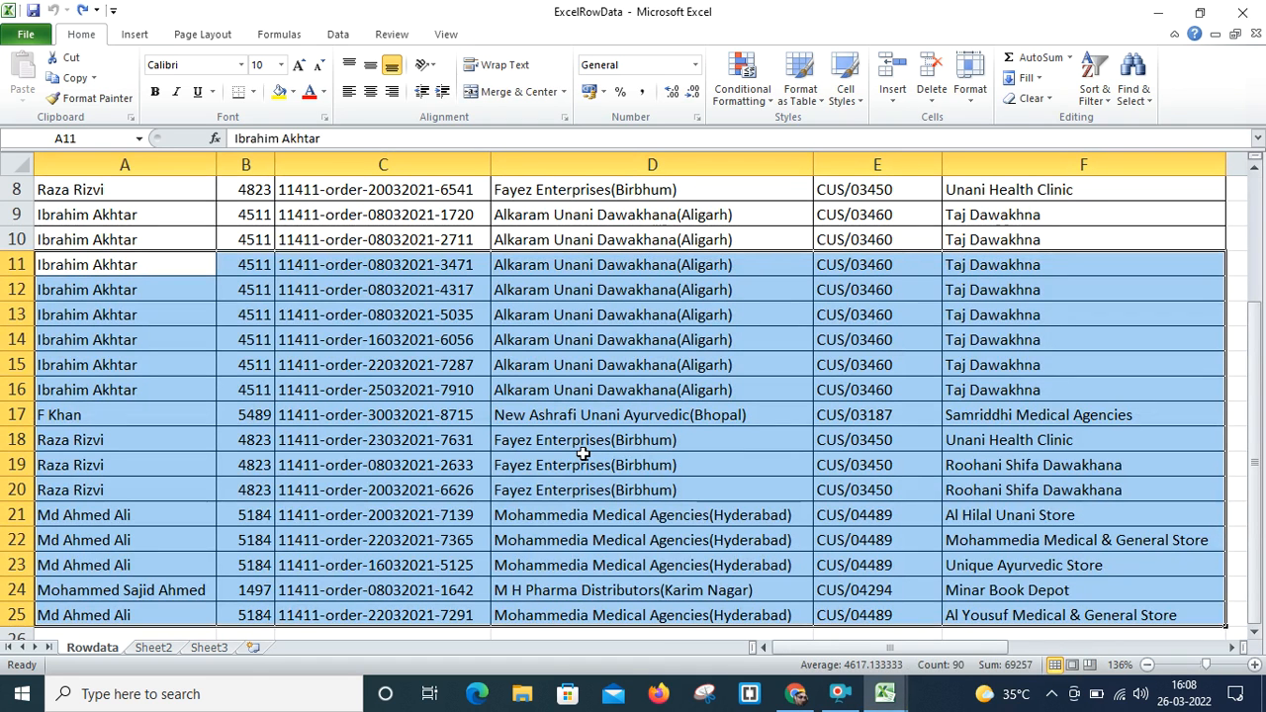
pyautogui.press('Delete')
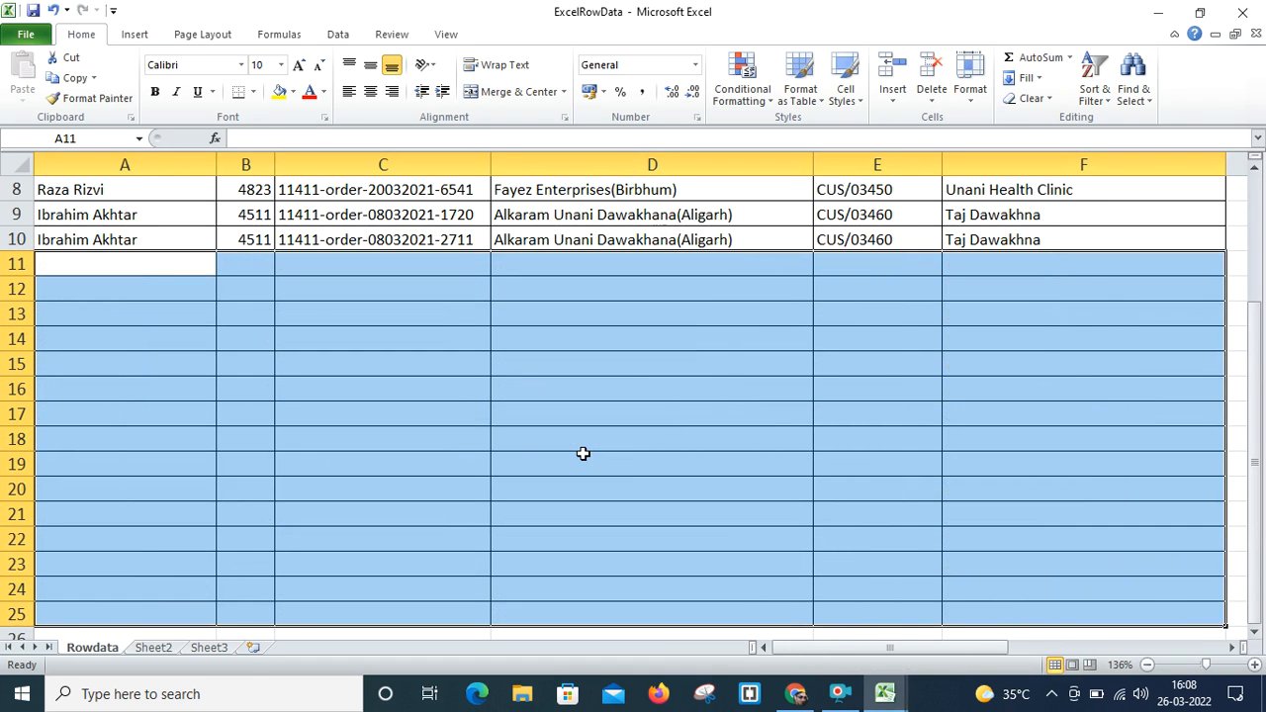
# Step: Switch to ConnectionExcelFile and refresh all its data connections so the connected table on Sheet1 picks up the source deletion
pyautogui.click(766, 568)
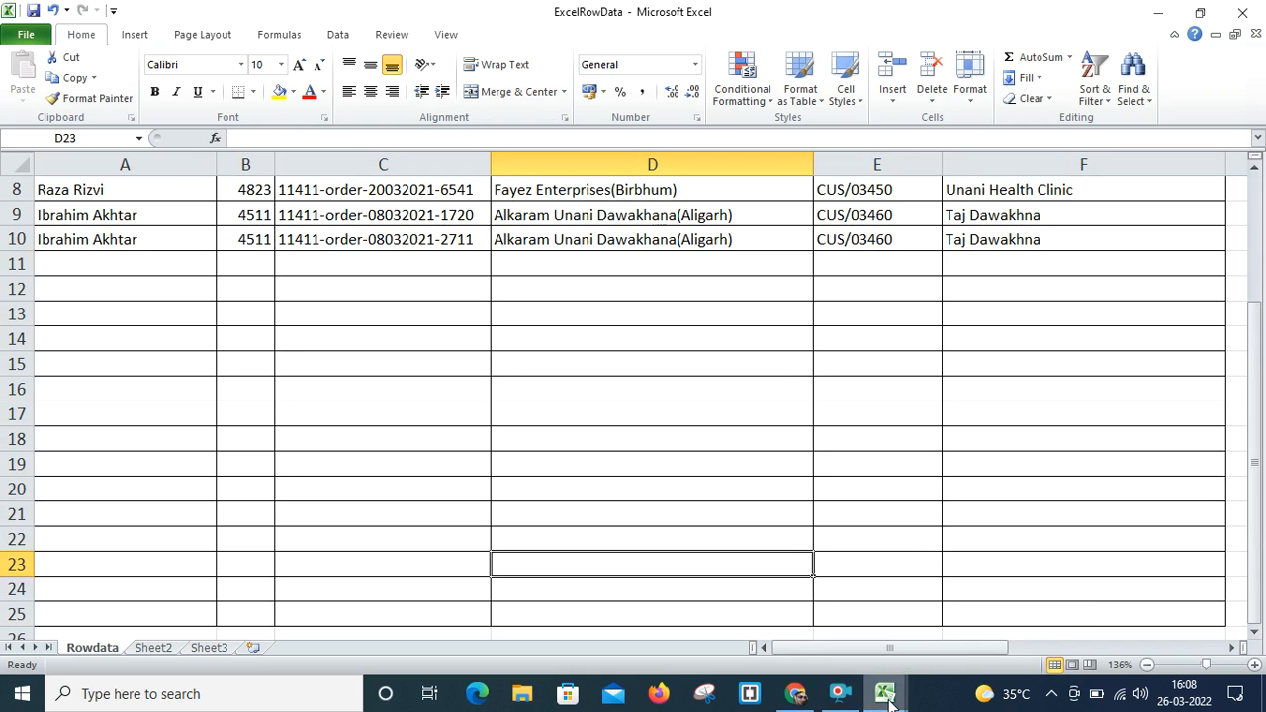
pyautogui.moveTo(886, 692)
pyautogui.click(936, 629)
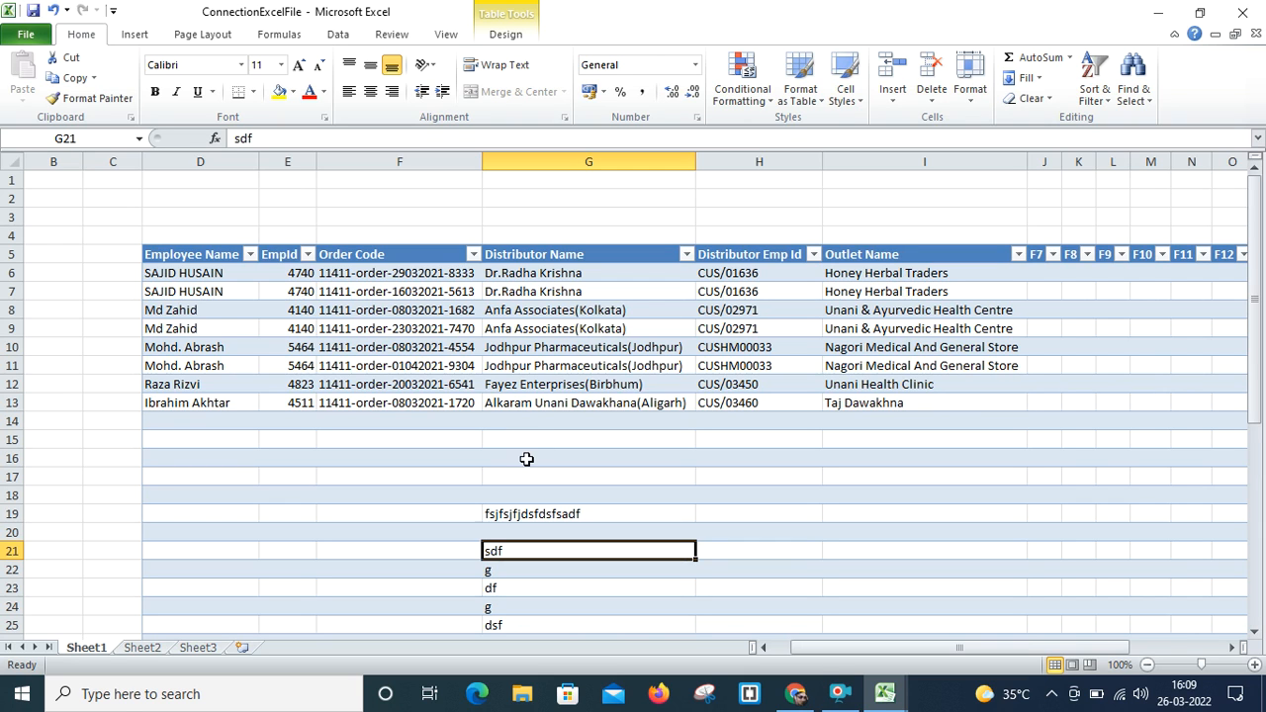
pyautogui.click(530, 457)
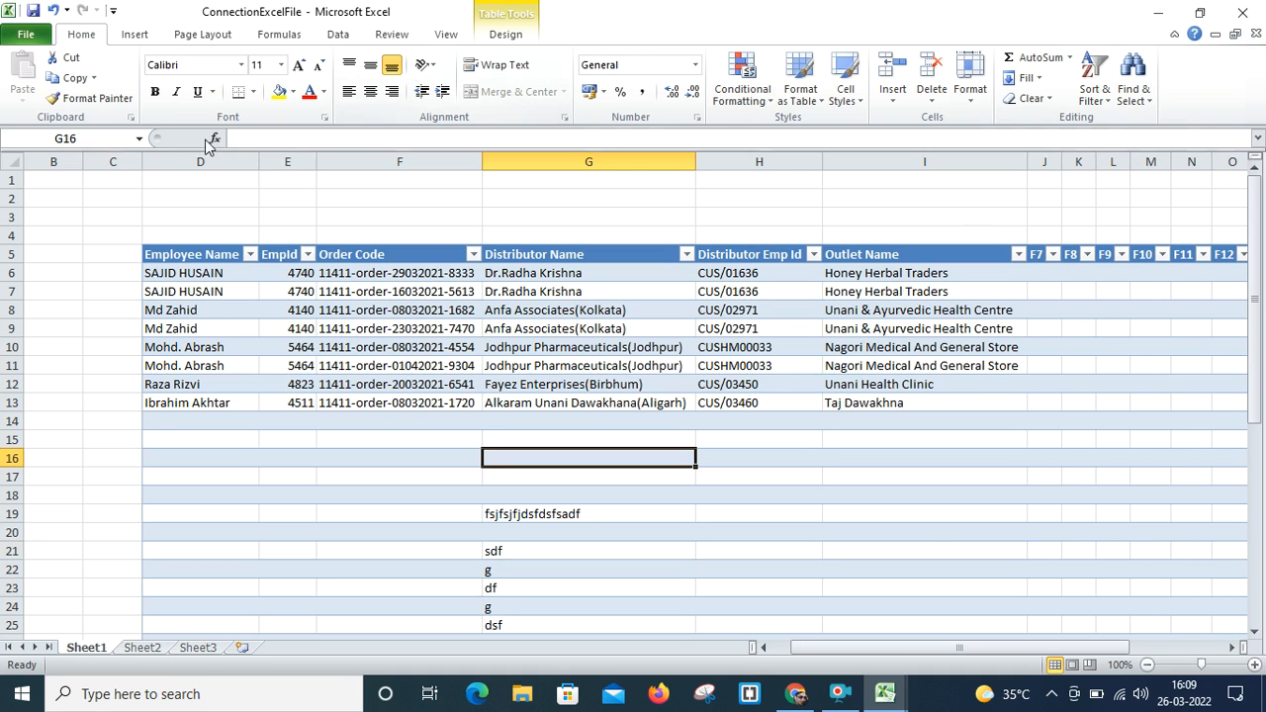
pyautogui.click(337, 37)
pyautogui.click(284, 74)
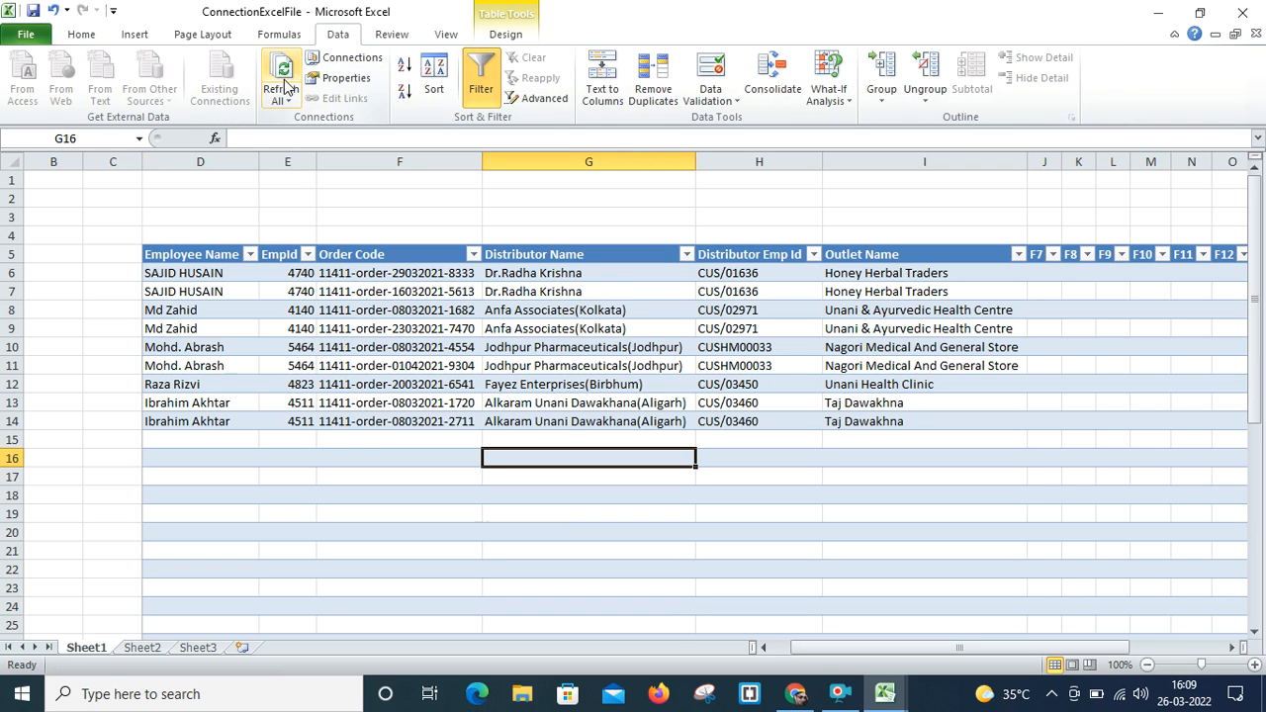
# Step: Check the remaining records in ExcelRowData, then return to ConnectionExcelFile and close it without saving the changes
pyautogui.moveTo(893, 704)
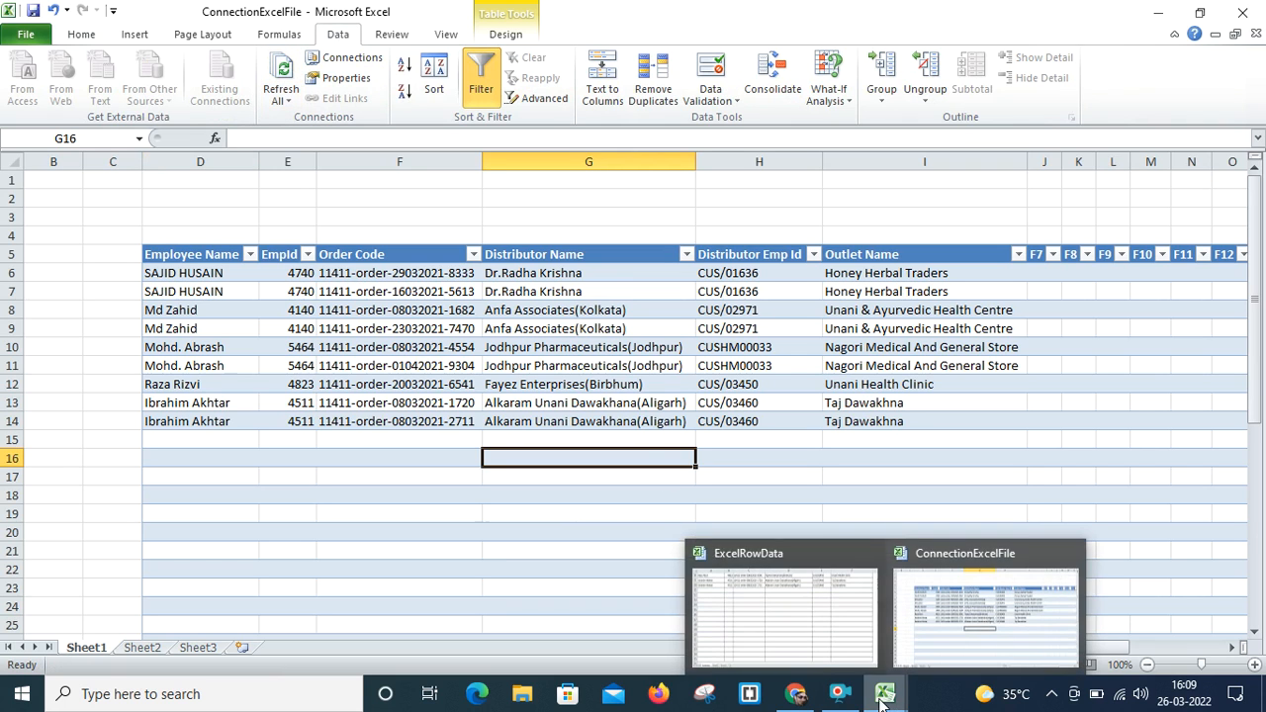
pyautogui.click(806, 649)
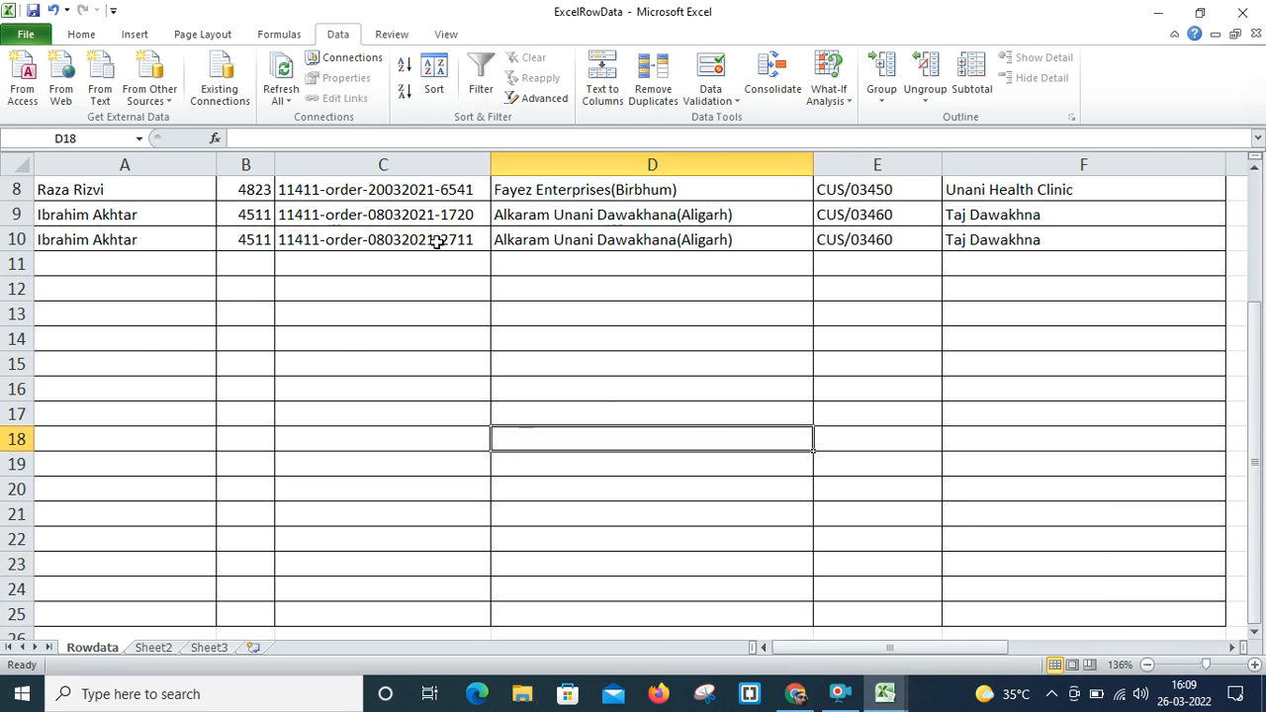
pyautogui.hotkey('alt', 'Tab')
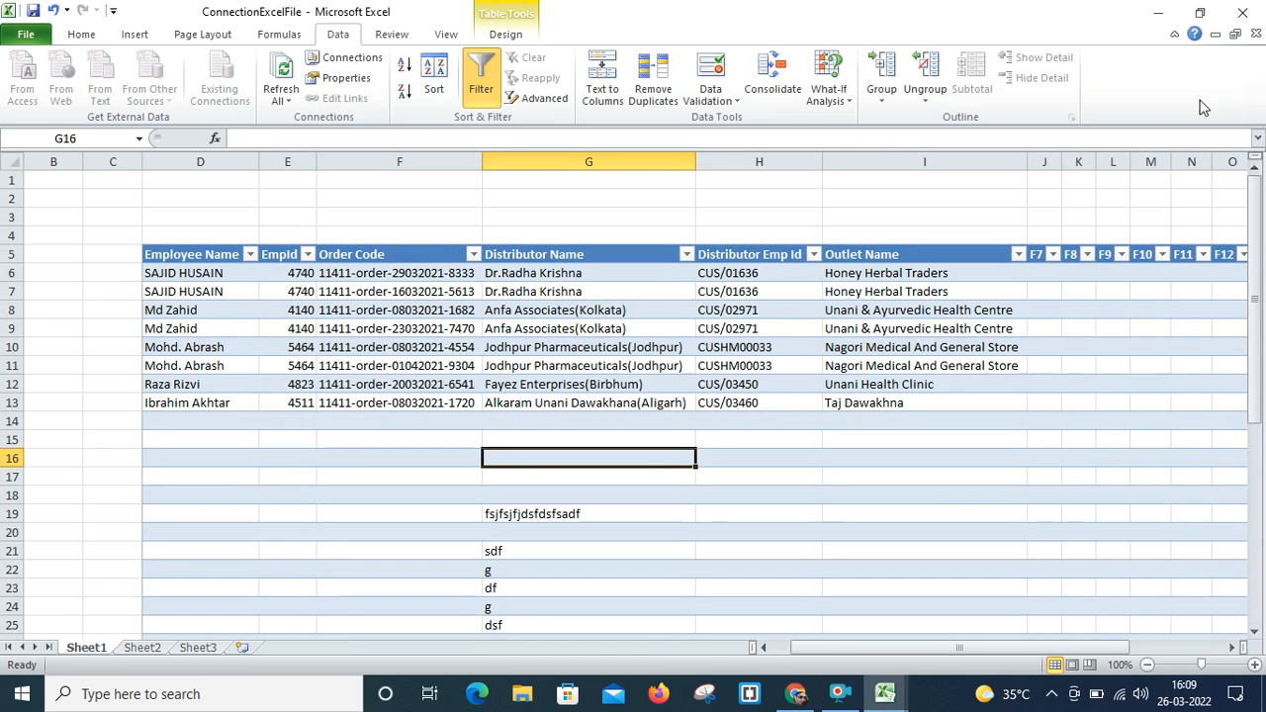
pyautogui.click(1242, 11)
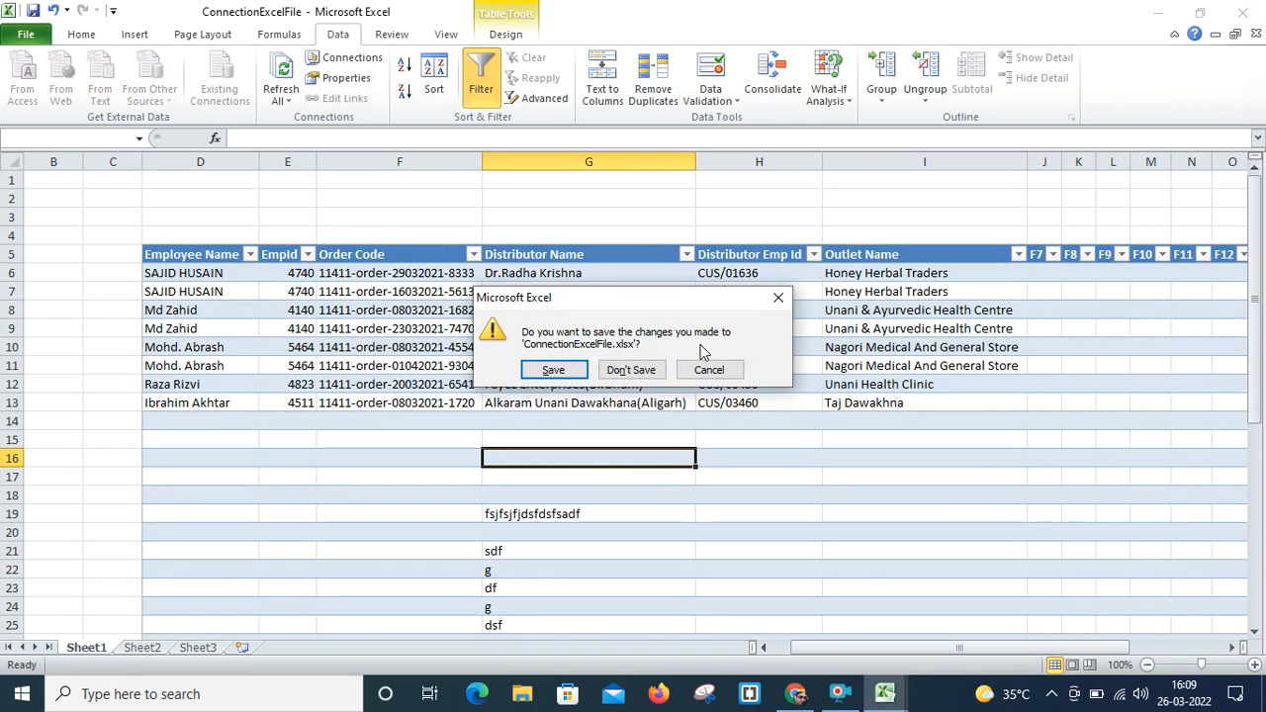
pyautogui.click(630, 372)
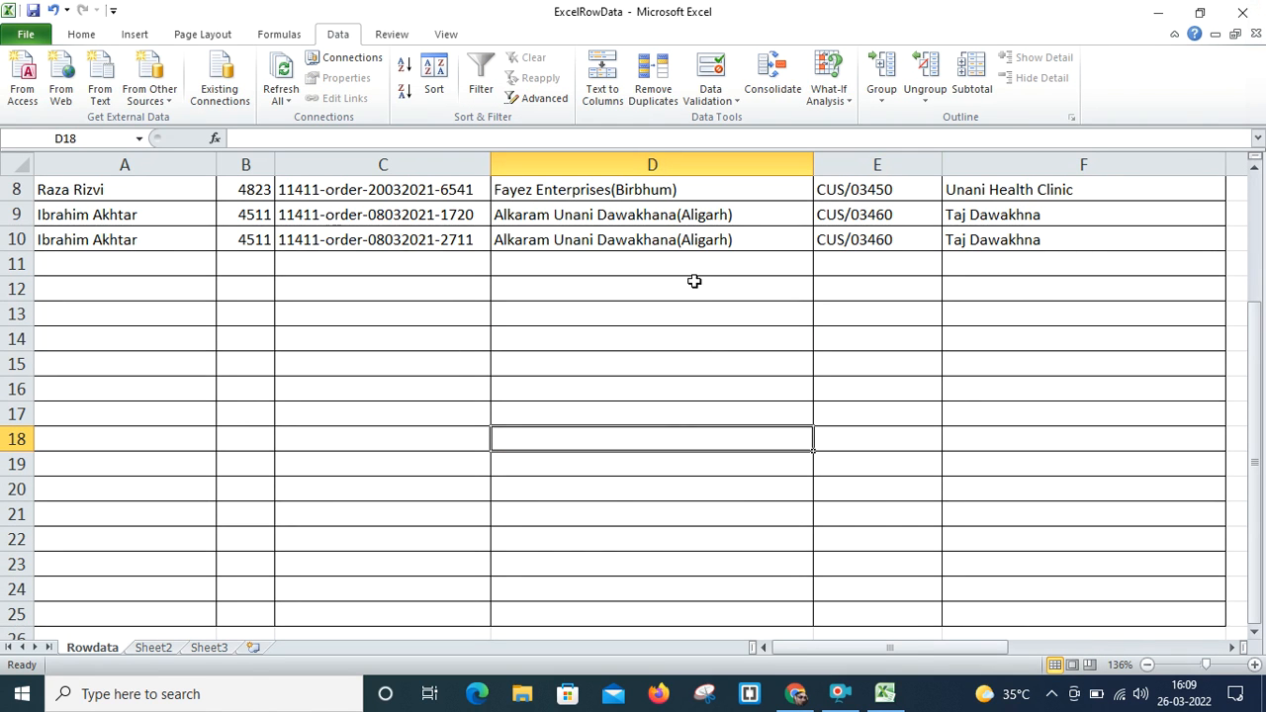
# Step: Undo the deletion of A11:F25 on the Rowdata sheet of ExcelRowData
pyautogui.hotkey('ctrl', 'z')
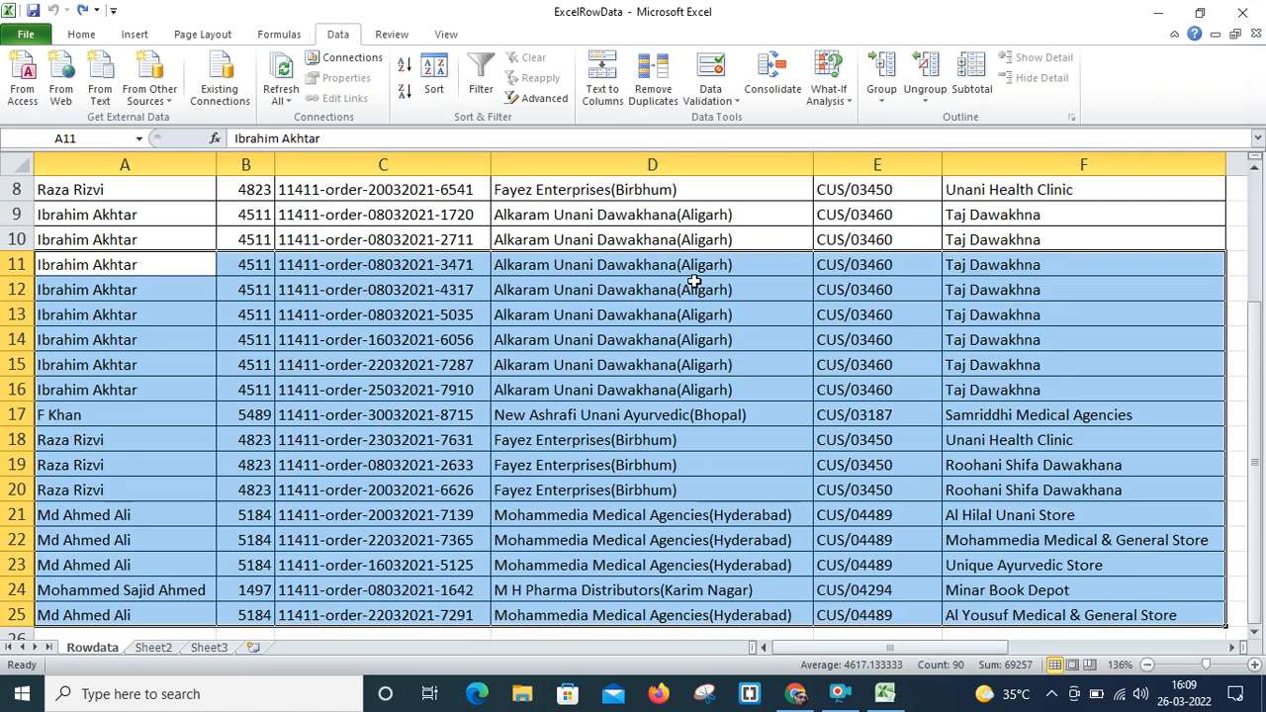
pyautogui.press('Down')
pyautogui.press('Up')
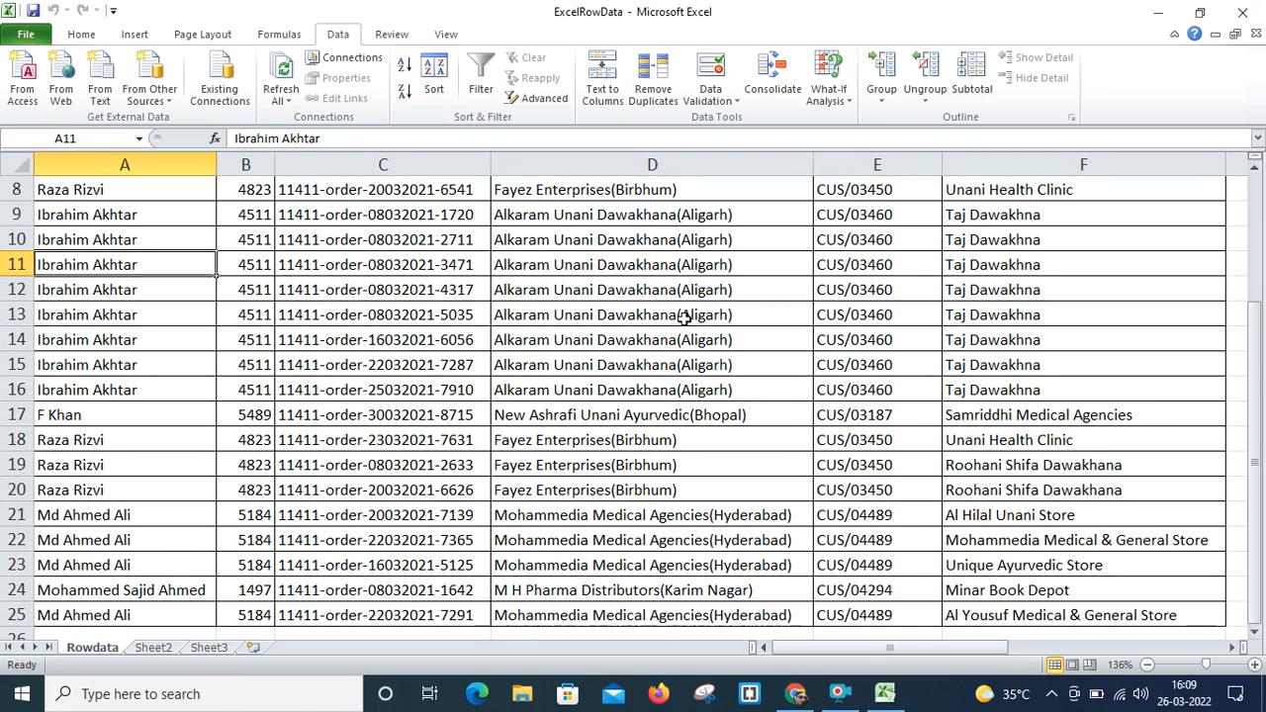
# Step: Reopen ConnectionExcelFile from the desktop and refresh all its data connections
pyautogui.press('super+d')
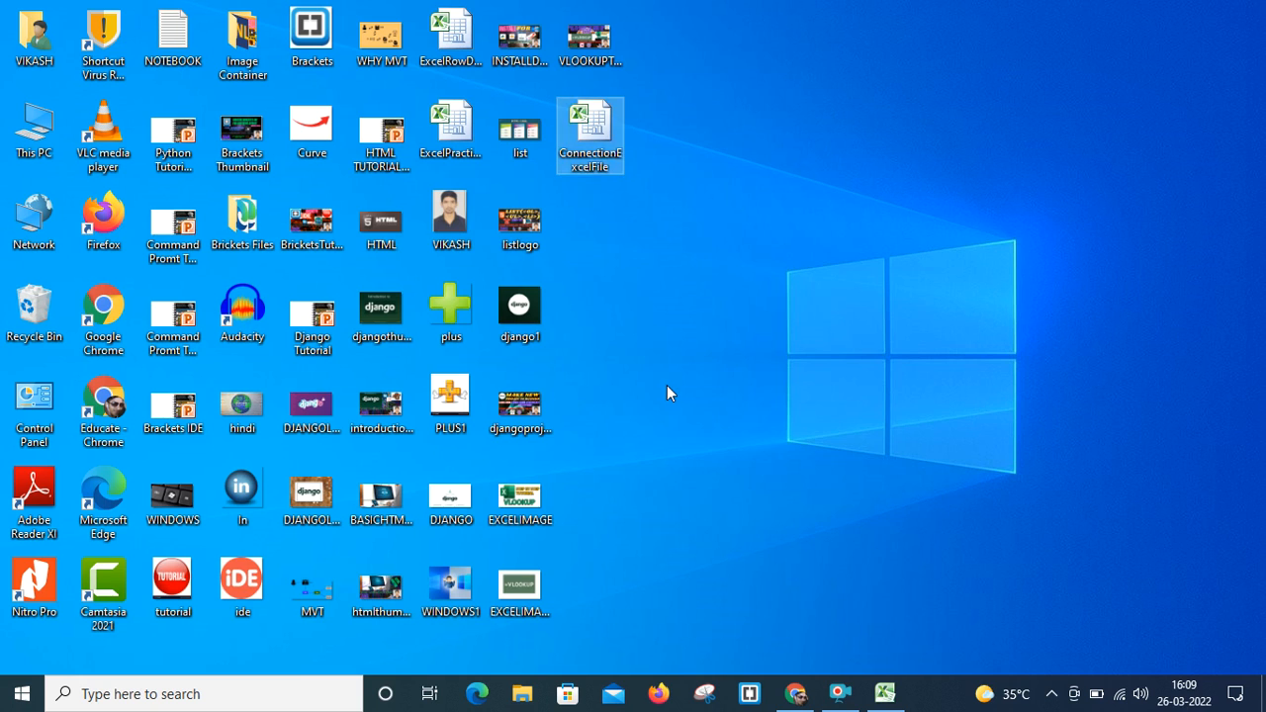
pyautogui.doubleClick(596, 153)
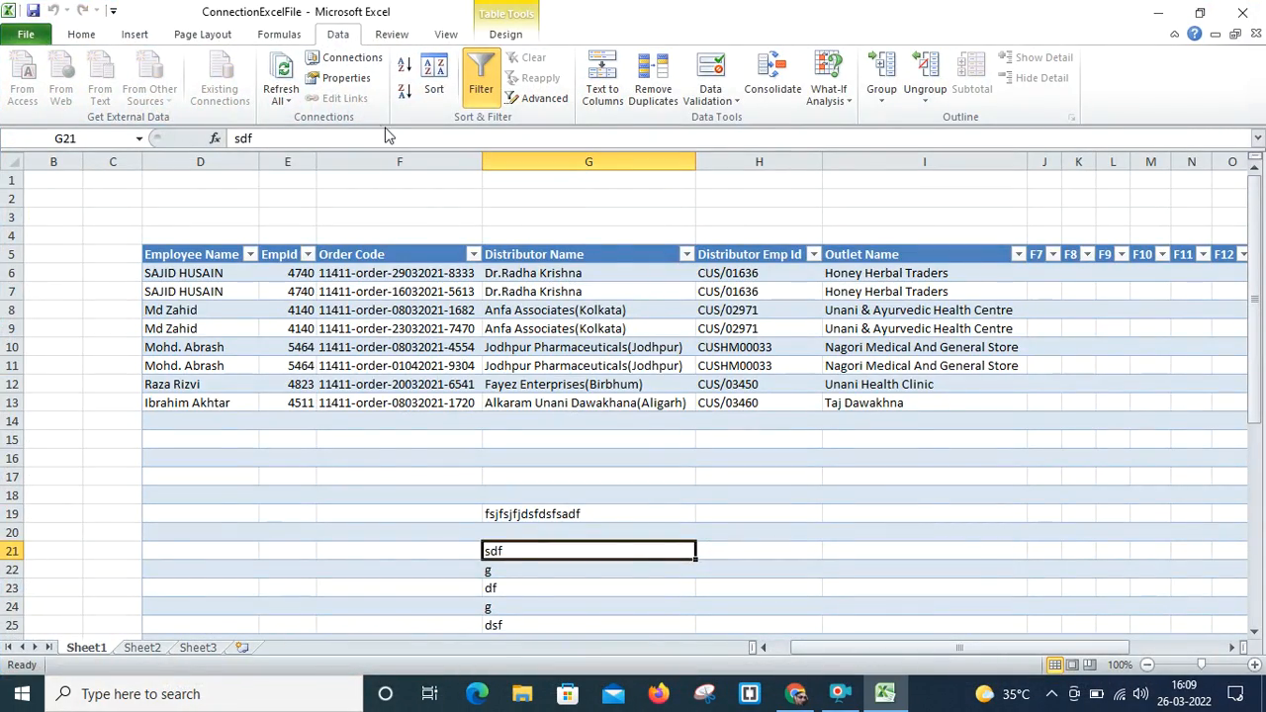
pyautogui.click(281, 73)
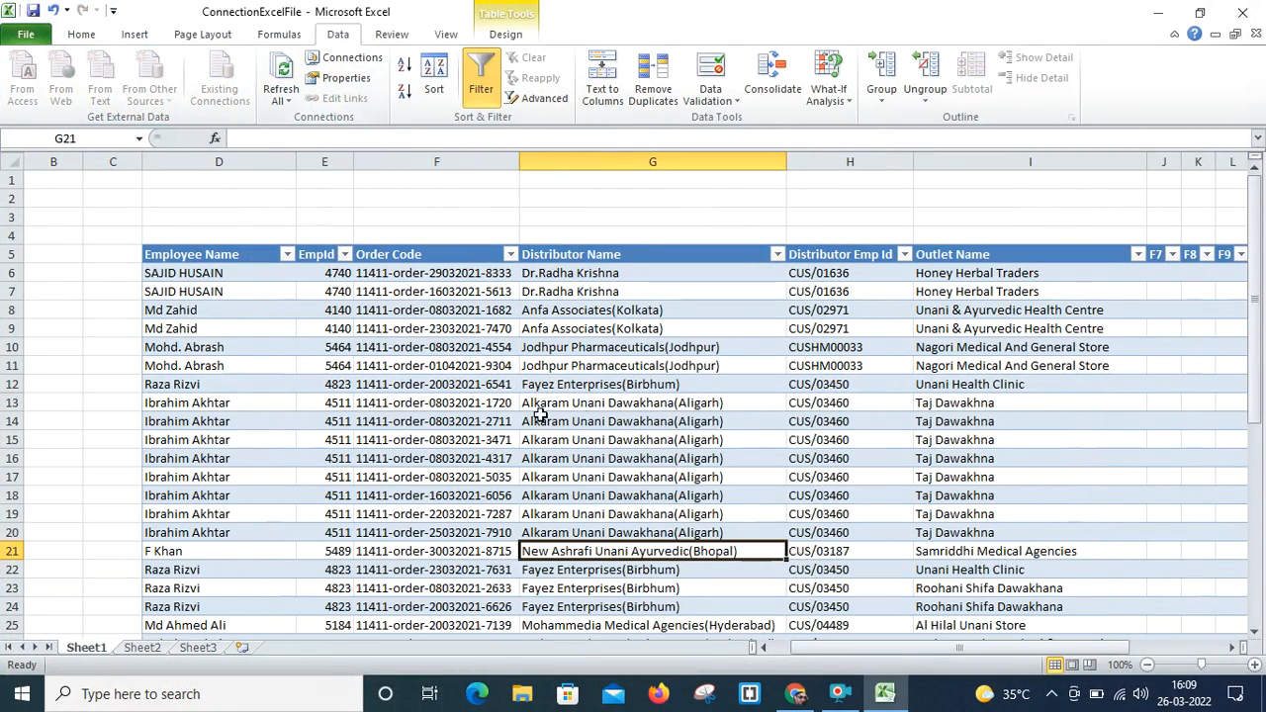
# Step: Examine the refreshed table on Sheet1 from its first to its last record, and look at the available refresh options
pyautogui.click(582, 415)
pyautogui.press('Down')
pyautogui.press('Down')
pyautogui.press('Down')
pyautogui.press('Down')
pyautogui.press('Down')
pyautogui.press('Down')
pyautogui.press('Down')
pyautogui.press('Down')
pyautogui.press('Down')
pyautogui.press('Down')
pyautogui.press('Down')
pyautogui.press('Down')
pyautogui.press('Down')
pyautogui.press('Down')
pyautogui.press('Down')
pyautogui.press('Down')
pyautogui.press('Down')
pyautogui.press('Down')
pyautogui.press('Down')
pyautogui.press('Down')
pyautogui.press('Down')
pyautogui.press('Down')
pyautogui.press('Down')
pyautogui.press('Down')
pyautogui.press('Down')
pyautogui.press('Down')
pyautogui.press('Down')
pyautogui.press('Down')
pyautogui.press('Down')
pyautogui.press('Down')
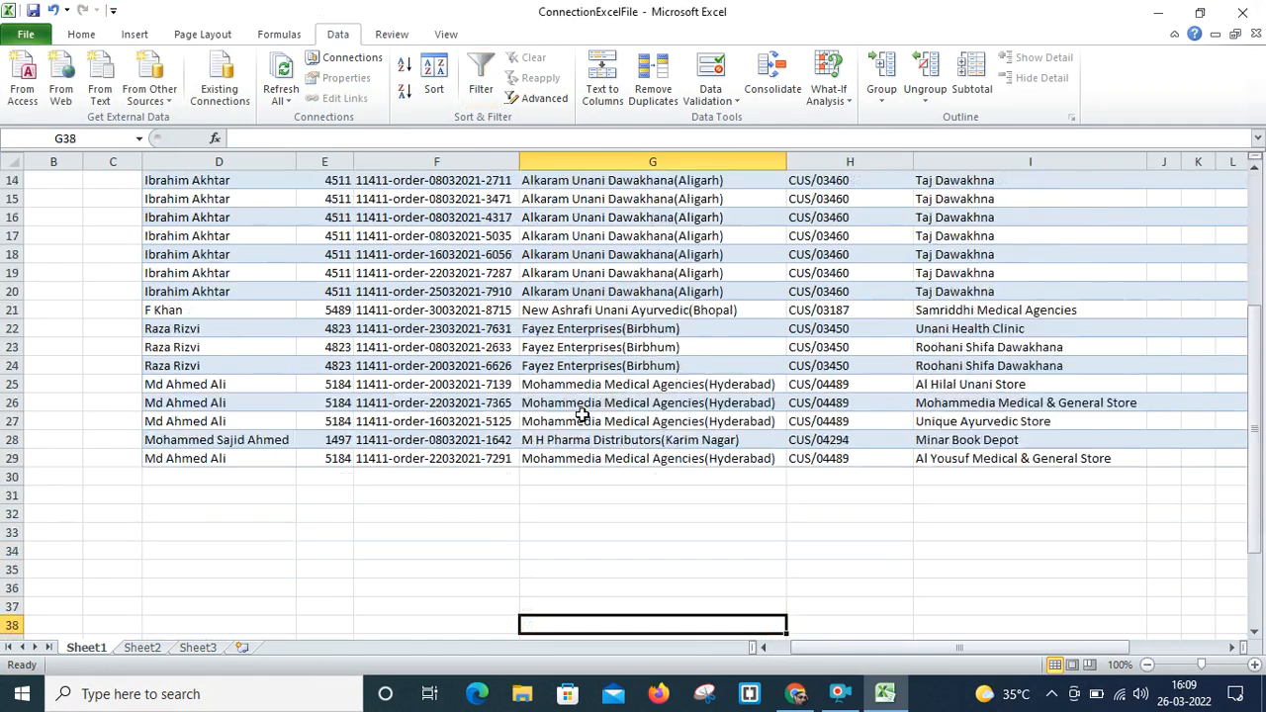
pyautogui.press('Up')
pyautogui.press('Up')
pyautogui.press('Up')
pyautogui.press('Up')
pyautogui.press('Up')
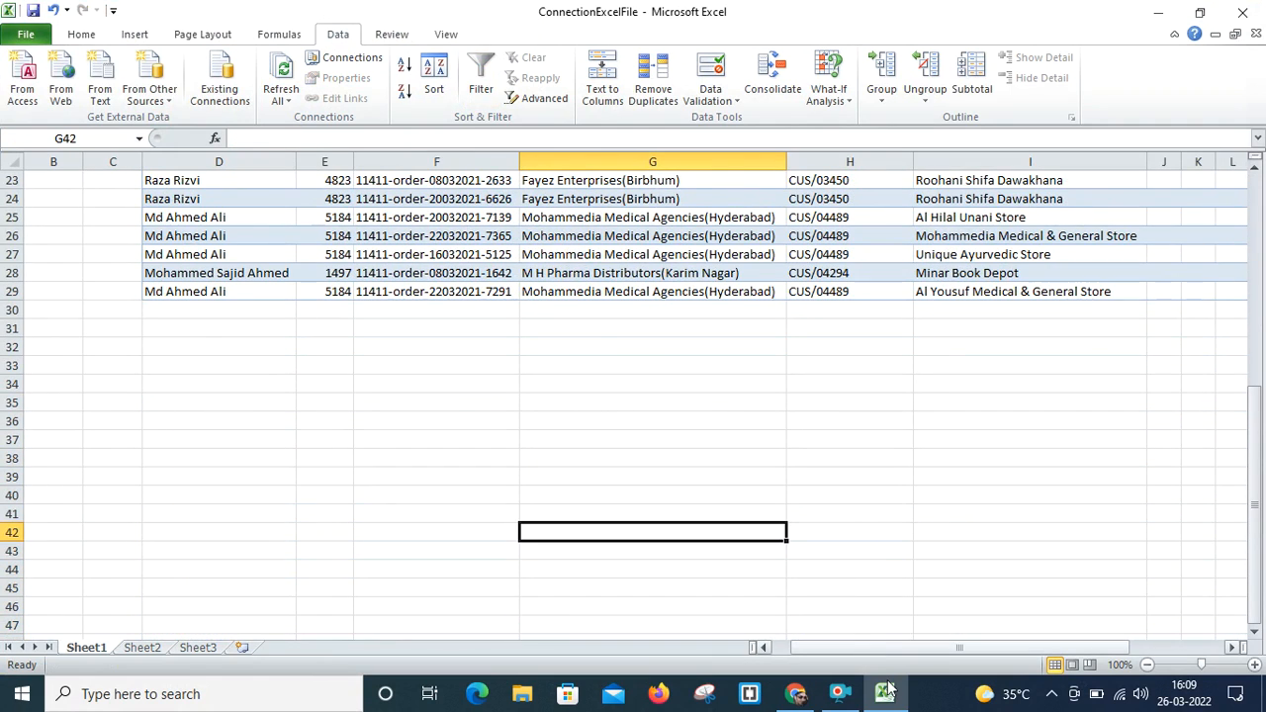
pyautogui.click(675, 359)
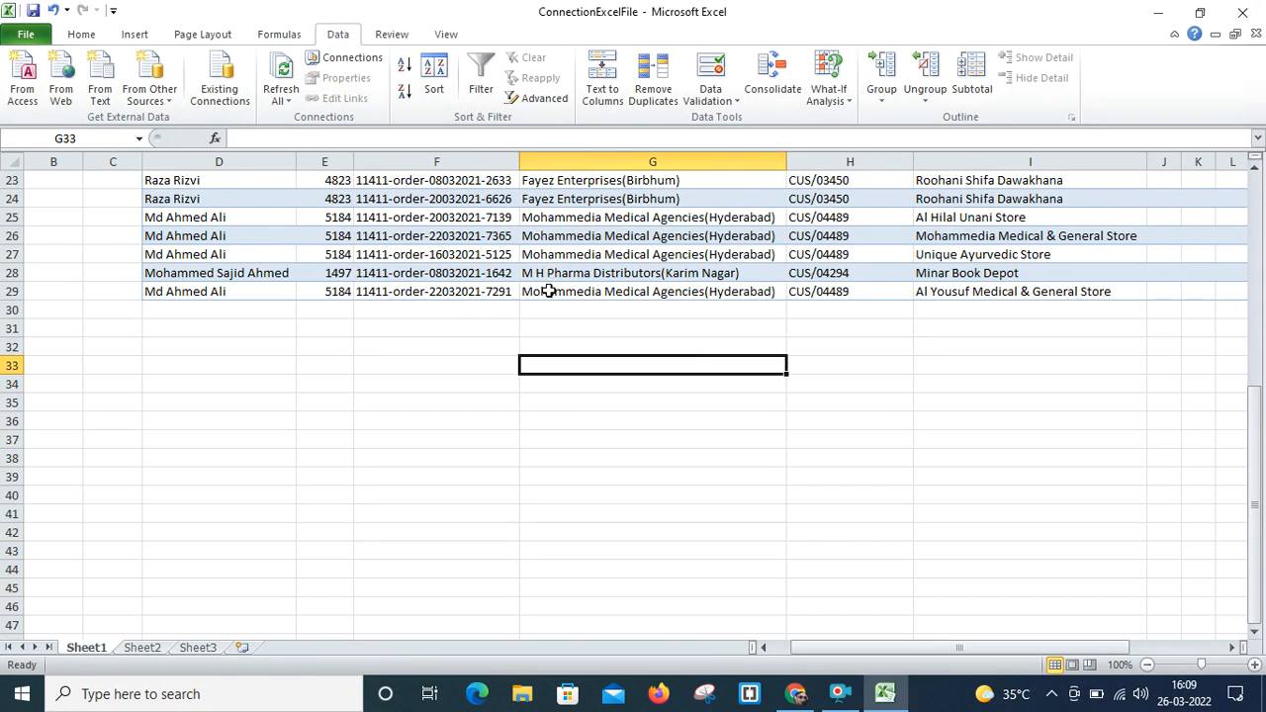
pyautogui.press('Up')
pyautogui.press('Up')
pyautogui.press('Up')
pyautogui.press('Up')
pyautogui.press('Up')
pyautogui.press('Up')
pyautogui.press('Up')
pyautogui.press('Up')
pyautogui.press('Up')
pyautogui.press('Up')
pyautogui.press('Up')
pyautogui.press('Up')
pyautogui.press('Up')
pyautogui.press('Up')
pyautogui.press('Up')
pyautogui.press('Up')
pyautogui.press('Up')
pyautogui.press('Up')
pyautogui.press('Up')
pyautogui.press('Up')
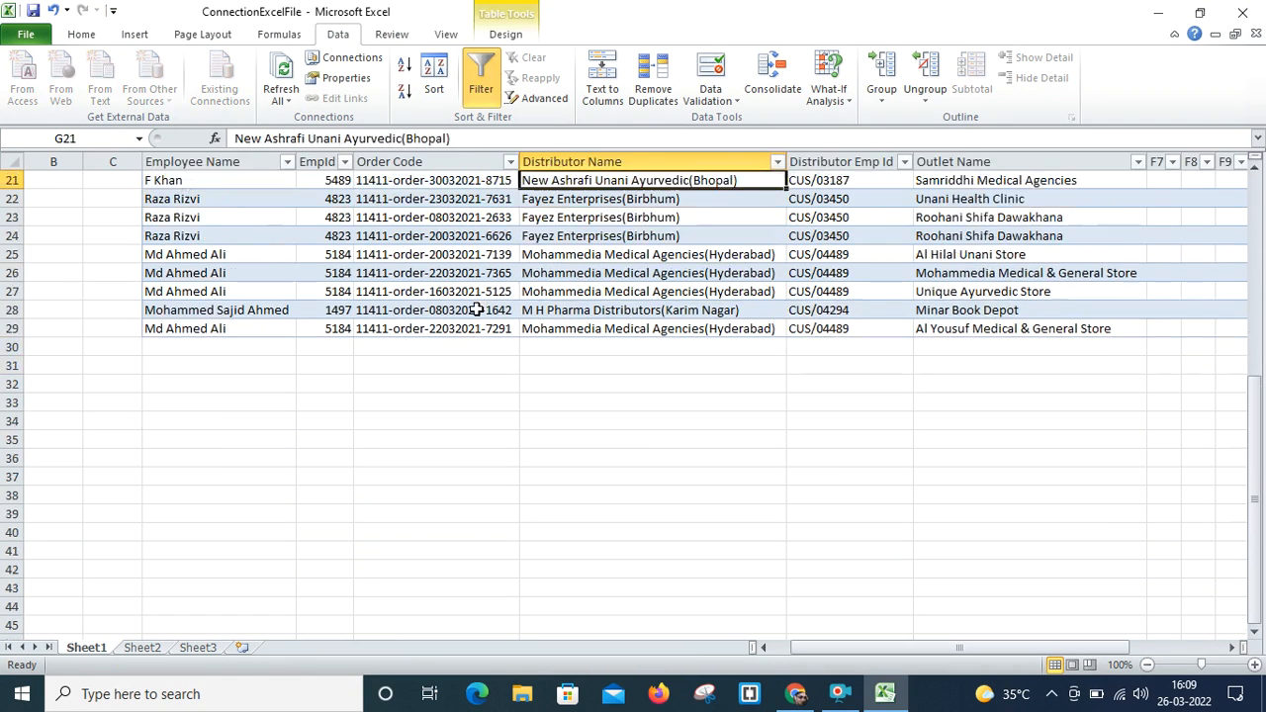
pyautogui.press('Down')
pyautogui.press('Down')
pyautogui.press('Down')
pyautogui.press('Down')
pyautogui.press('Down')
pyautogui.press('Down')
pyautogui.press('Down')
pyautogui.press('Down')
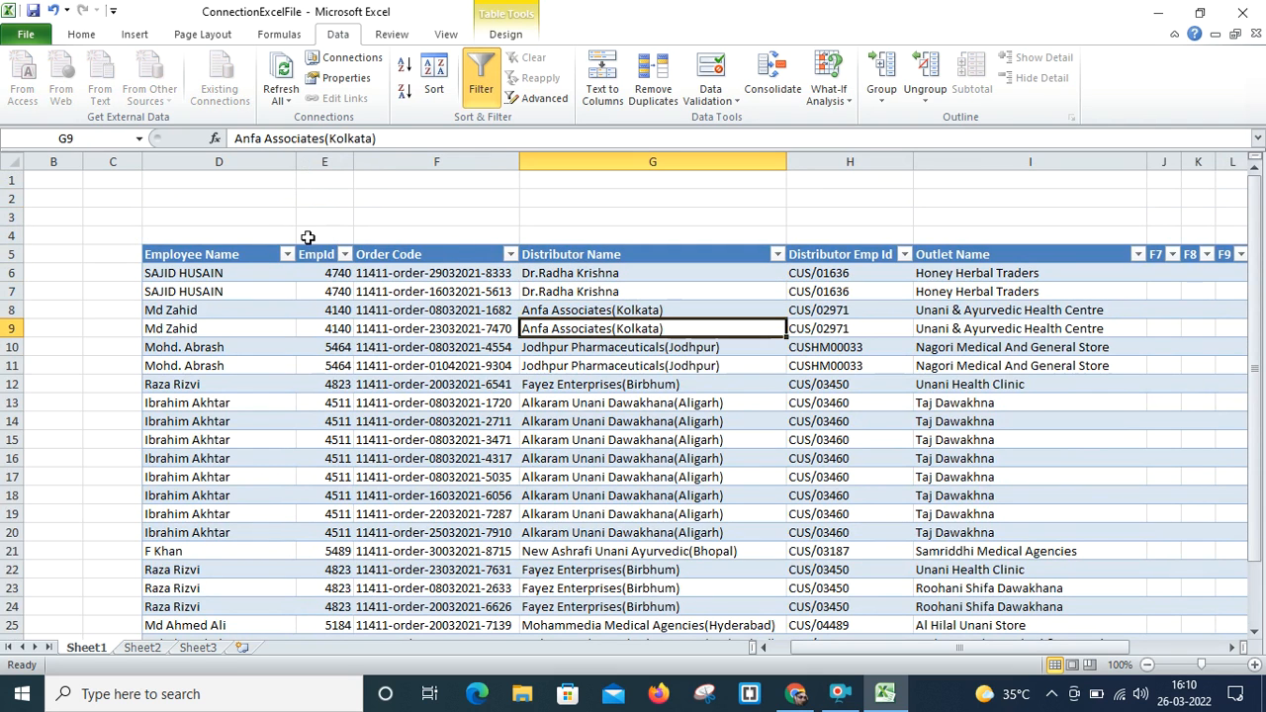
pyautogui.click(290, 103)
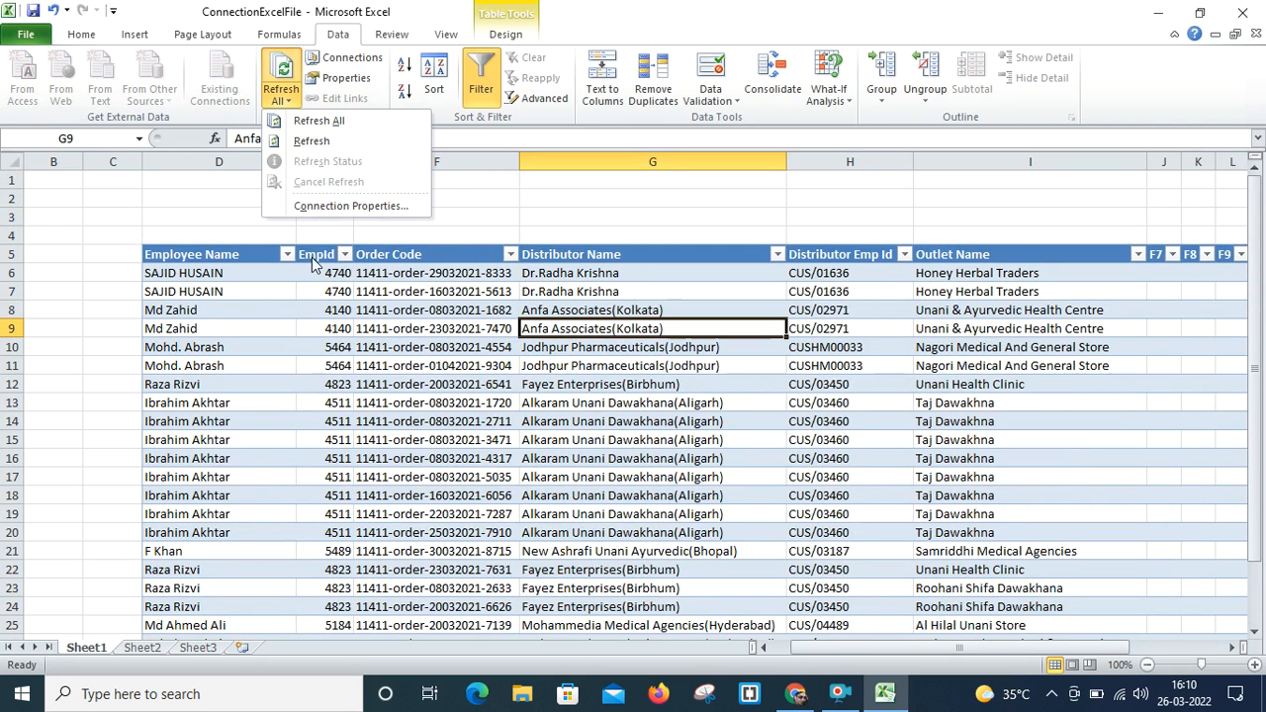
pyautogui.click(453, 222)
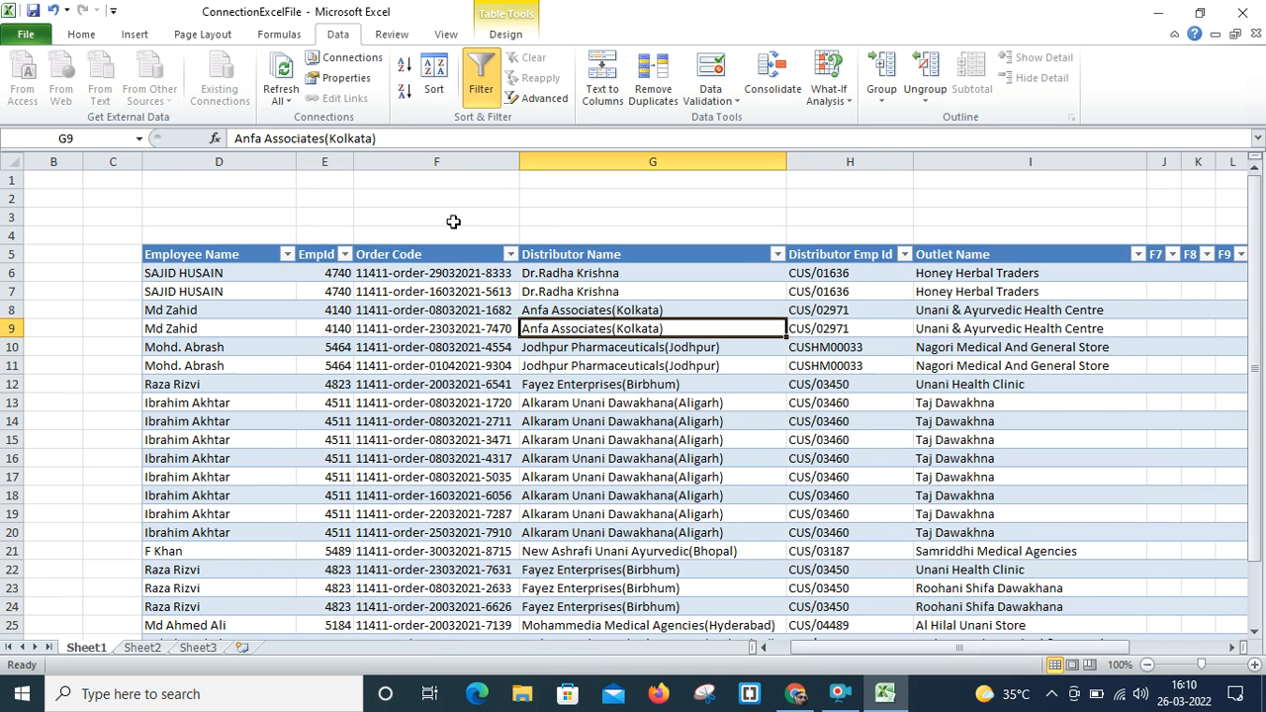
# Step: On Sheet2, browse from the existing connections to ExcelPracticeData on the Desktop and choose its Sheet1$ table with column headers
pyautogui.click(143, 648)
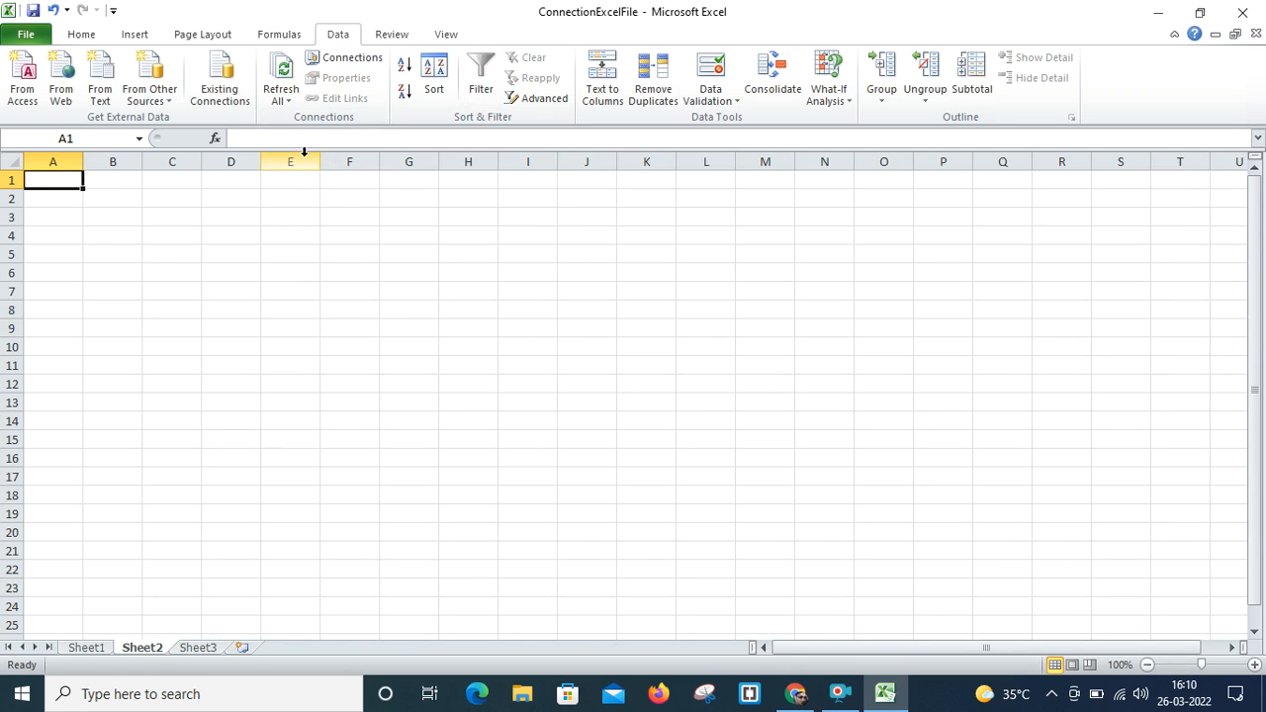
pyautogui.click(219, 91)
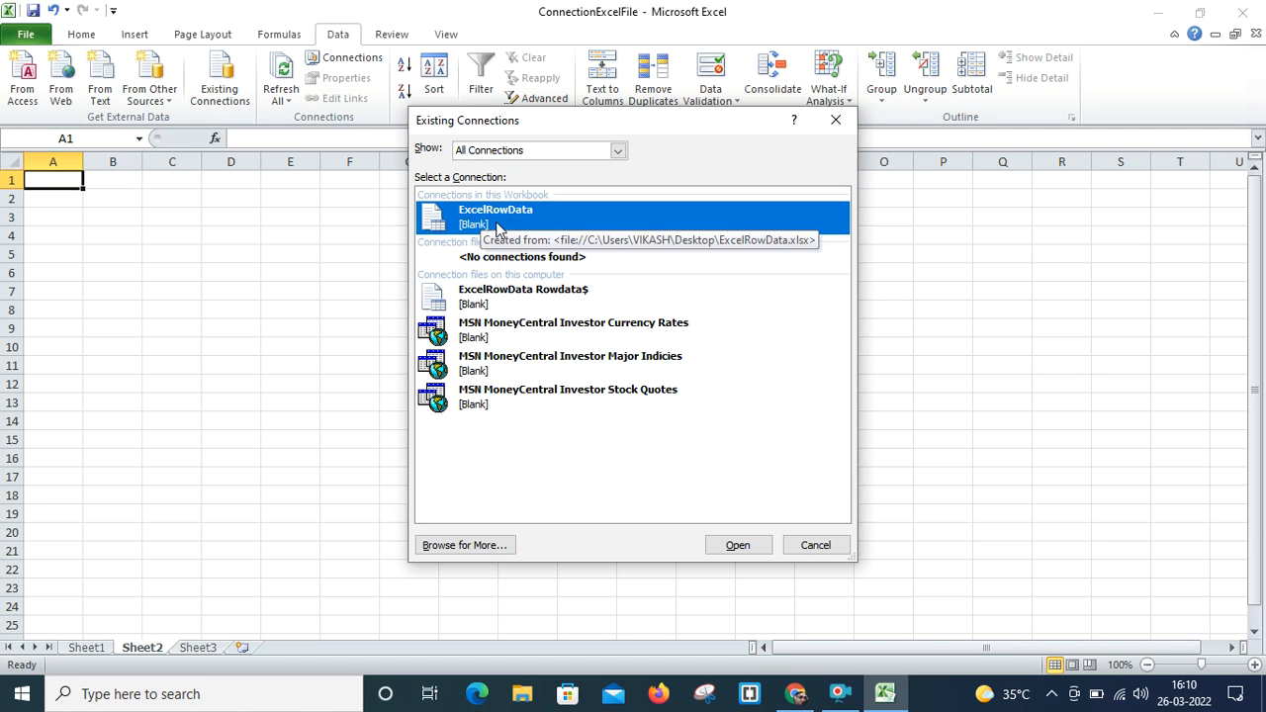
pyautogui.click(465, 545)
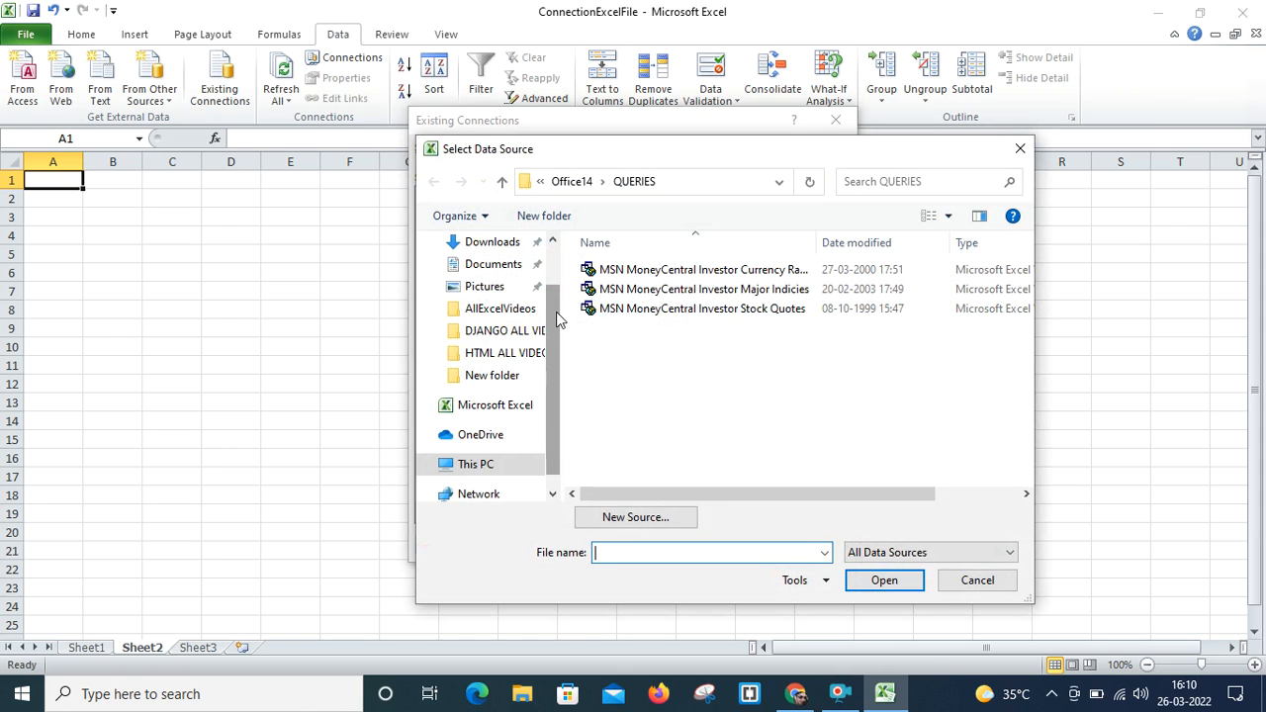
pyautogui.moveTo(555, 313); pyautogui.dragTo(549, 273)
pyautogui.click(480, 281)
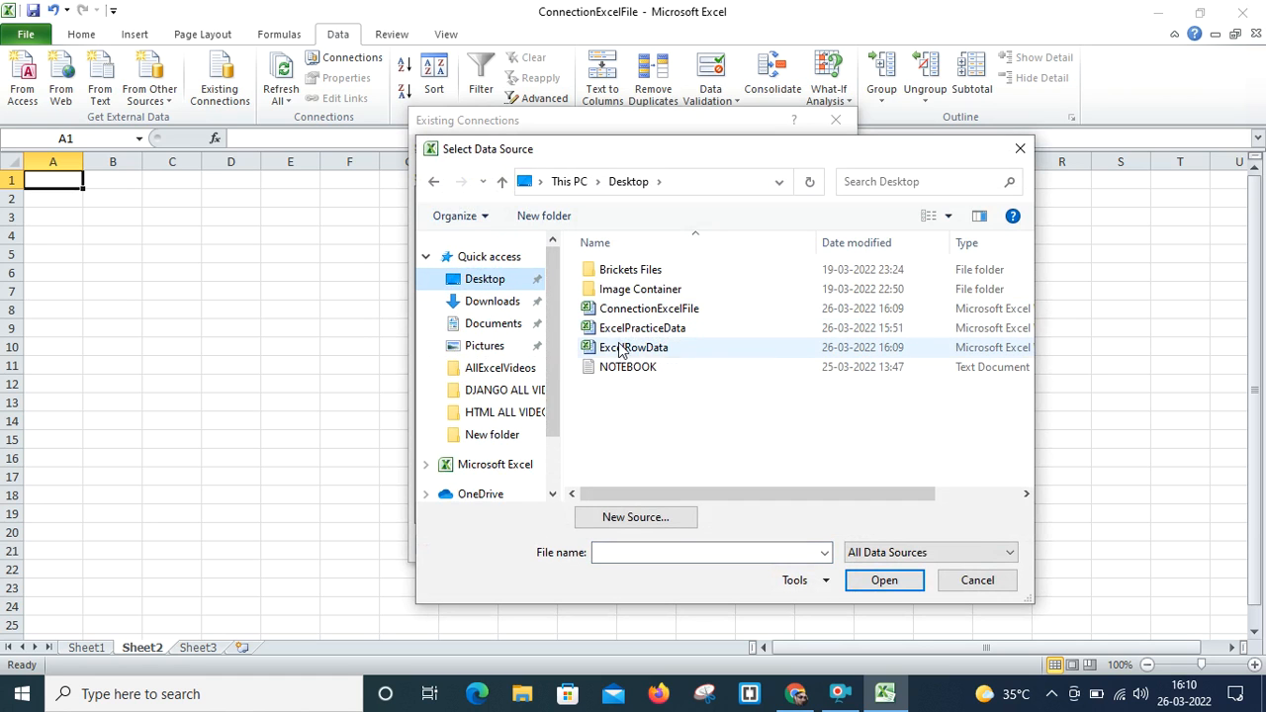
pyautogui.click(632, 331)
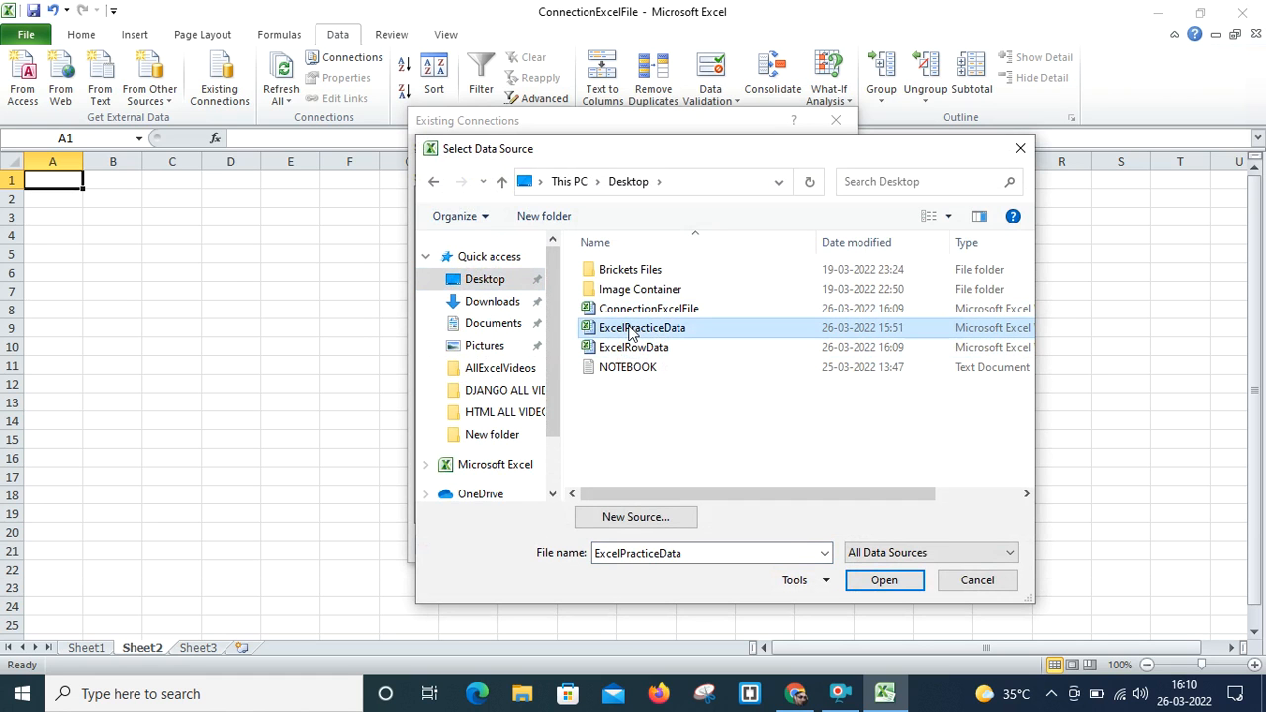
pyautogui.click(884, 581)
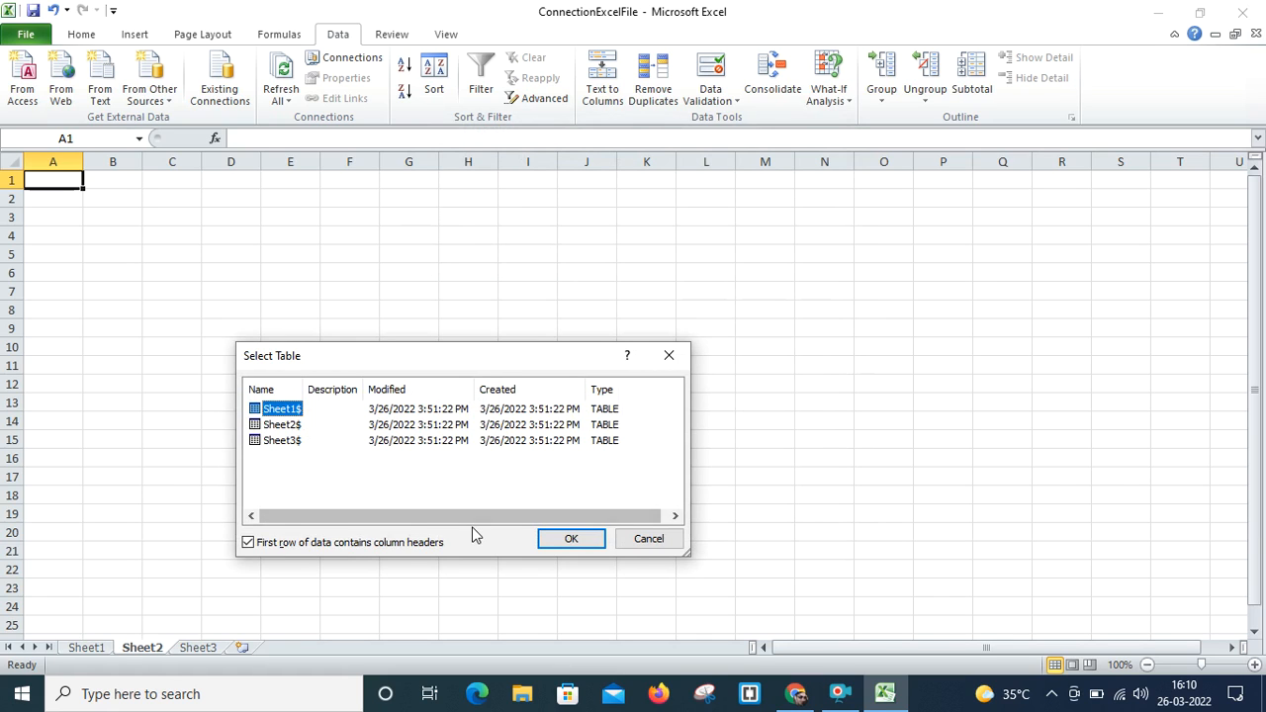
pyautogui.click(571, 539)
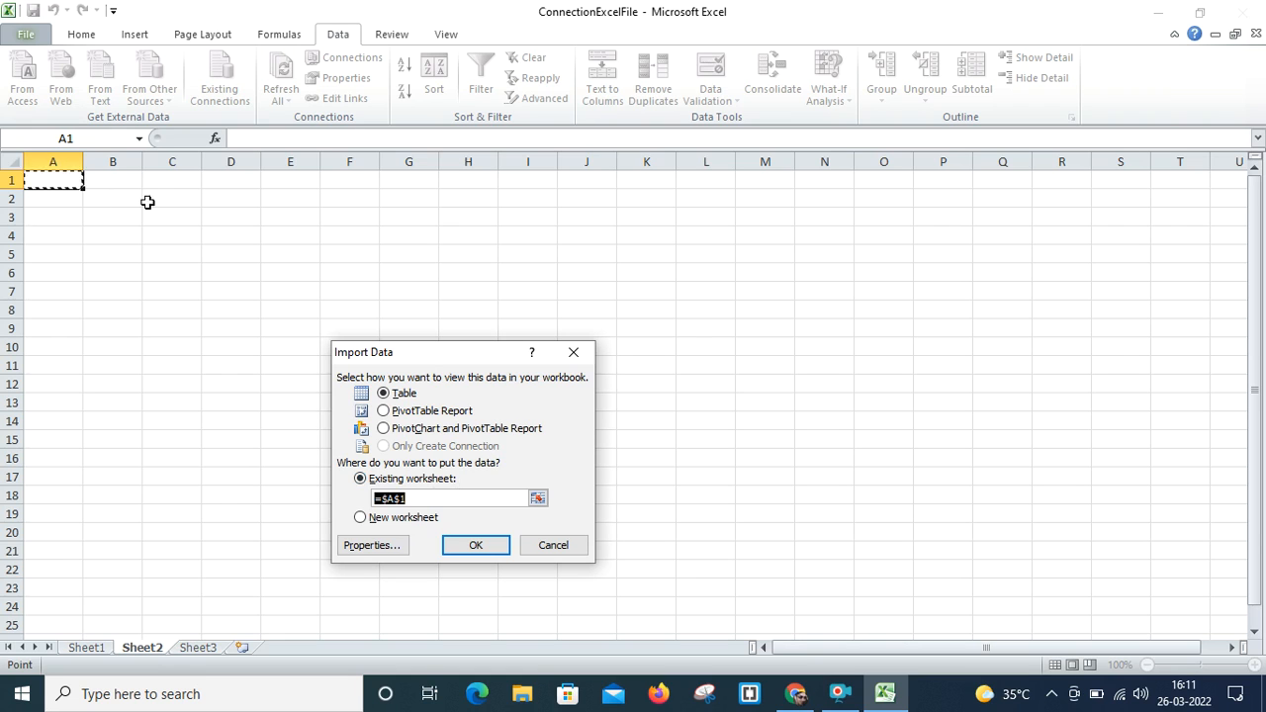
# Step: Import the data as a table into the existing worksheet at cell A1
pyautogui.click(538, 499)
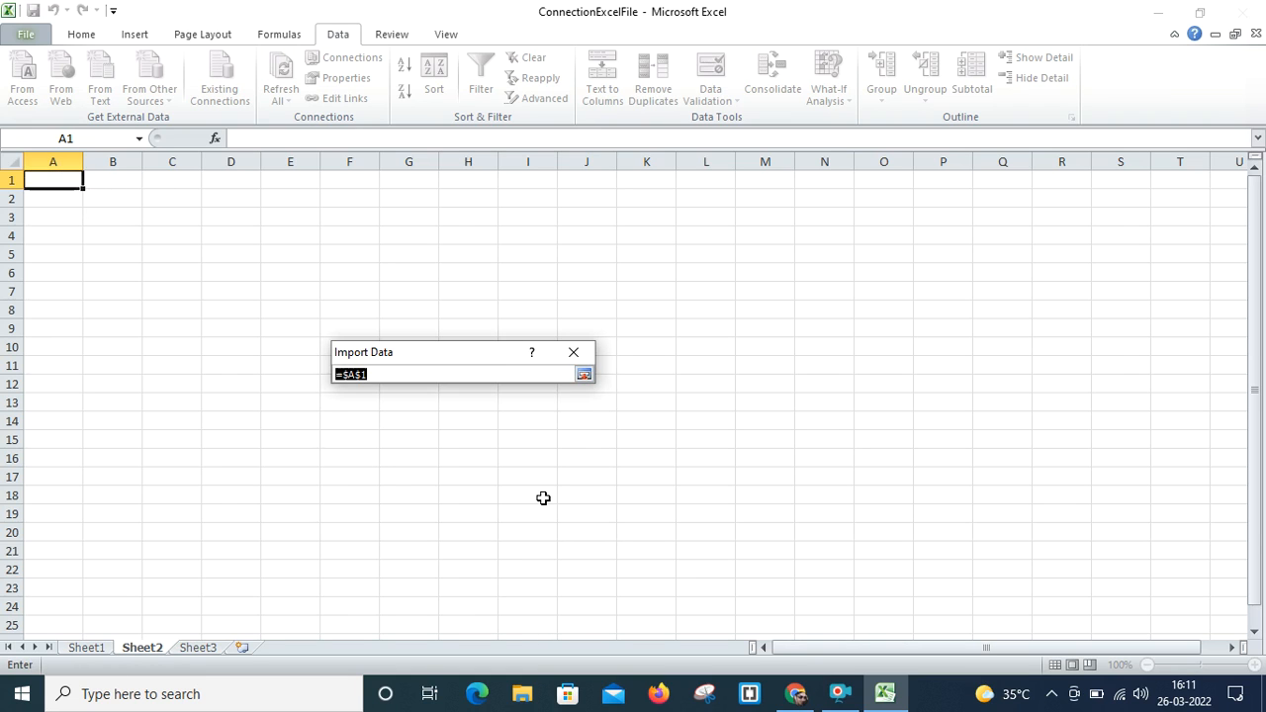
pyautogui.click(584, 374)
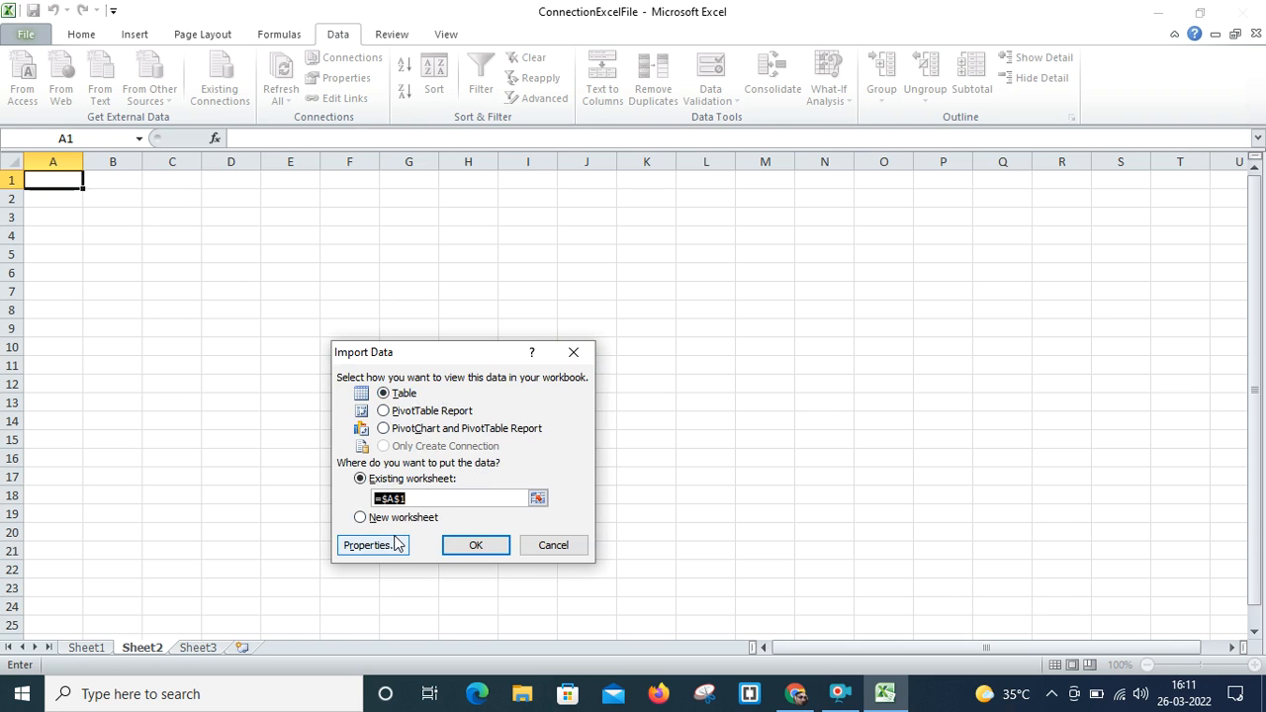
pyautogui.click(467, 542)
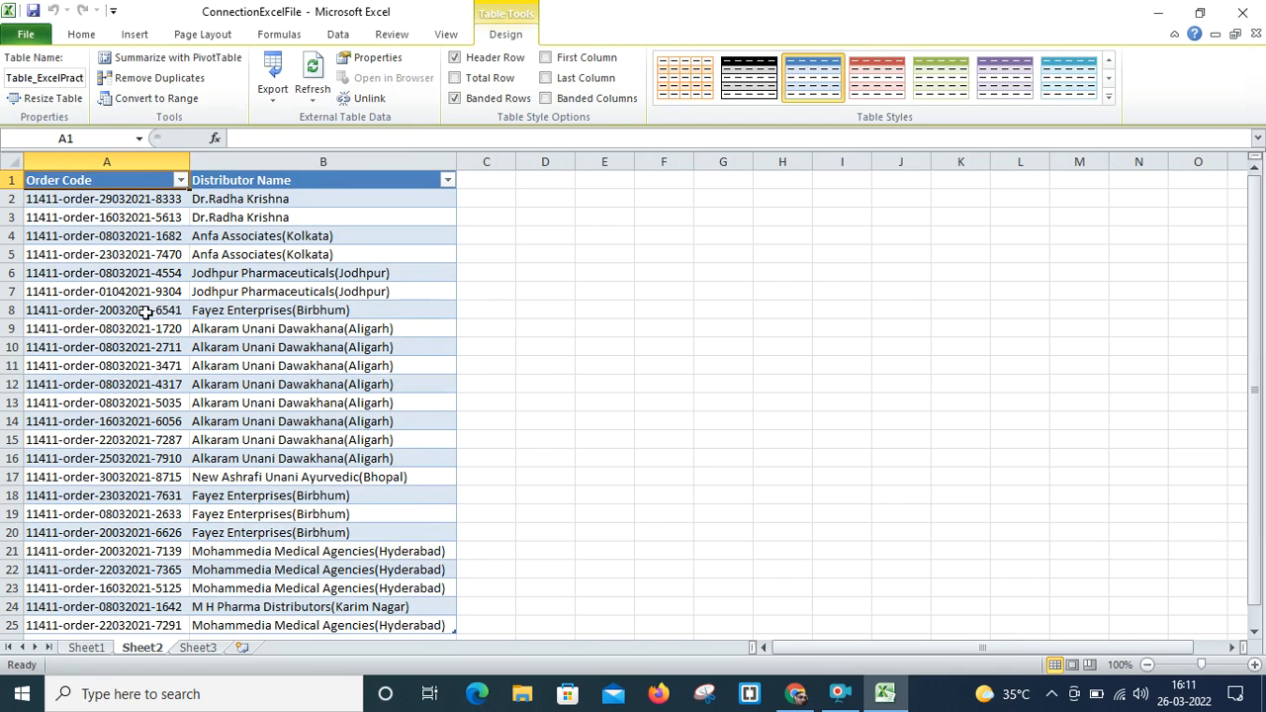
# Step: Preview the light, medium and dark table styles on the imported Sheet2 table without applying a different one
pyautogui.click(230, 349)
pyautogui.click(222, 251)
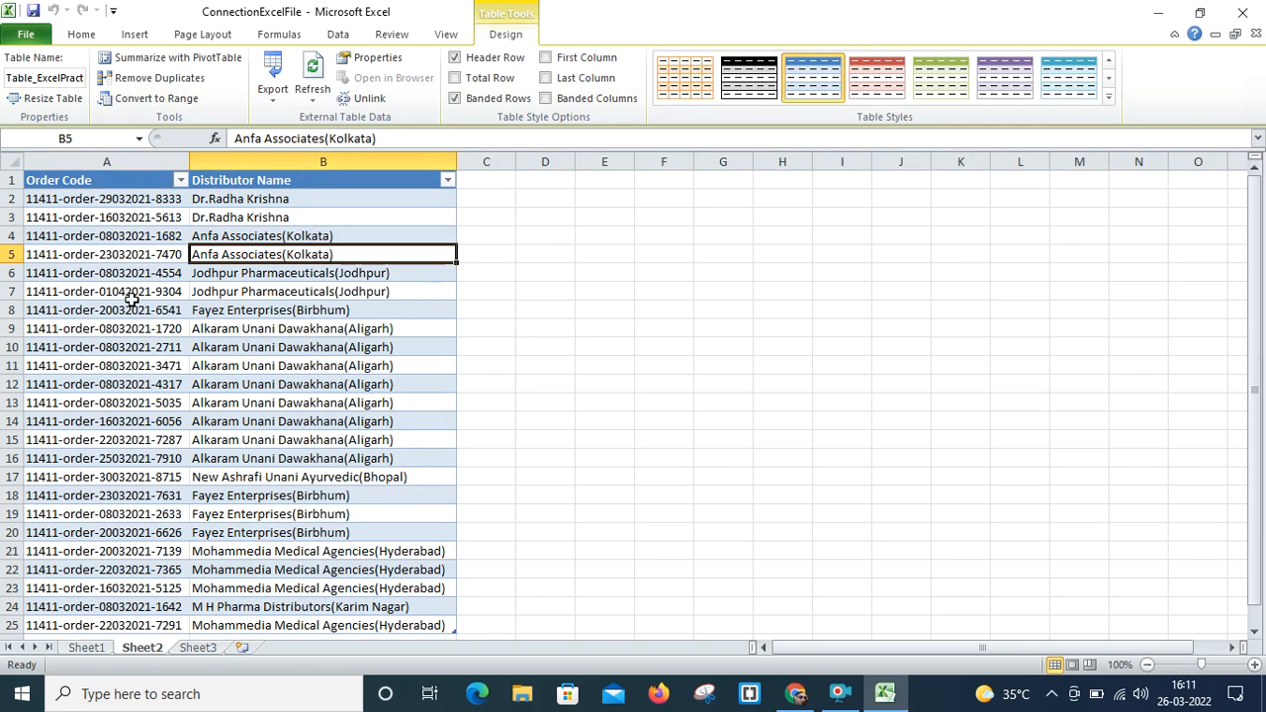
pyautogui.click(151, 291)
pyautogui.click(118, 191)
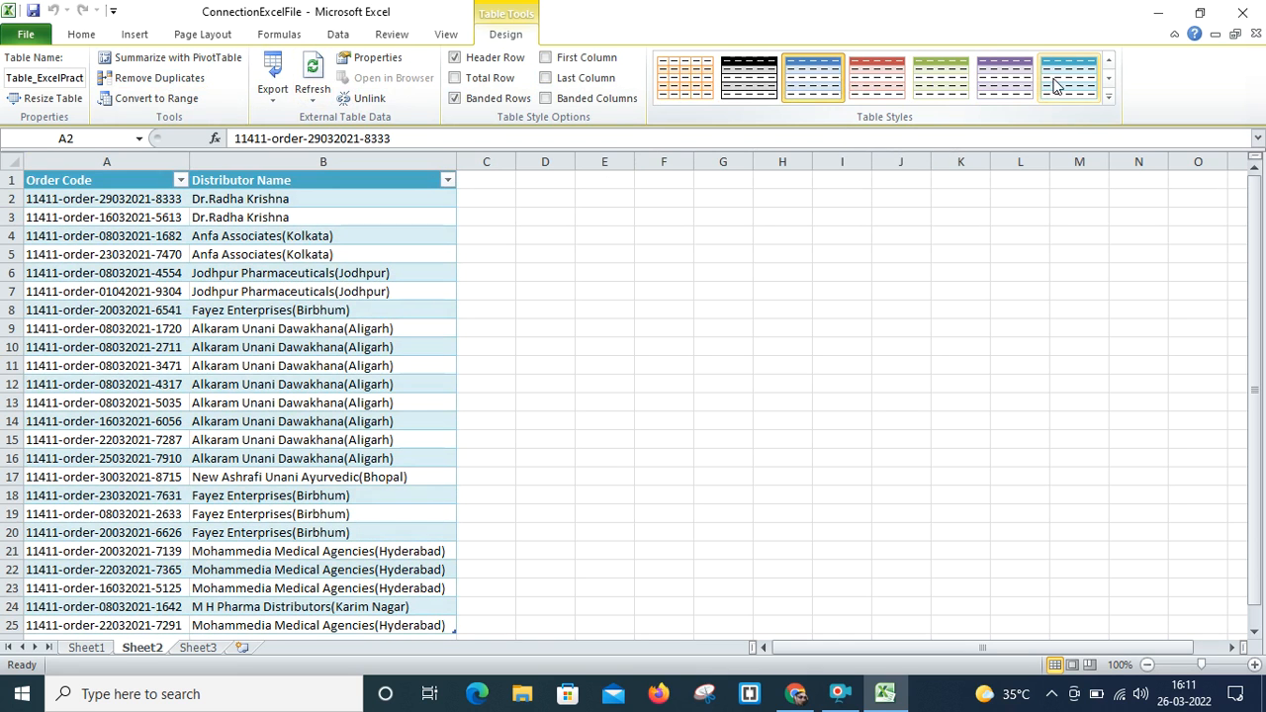
pyautogui.click(1109, 96)
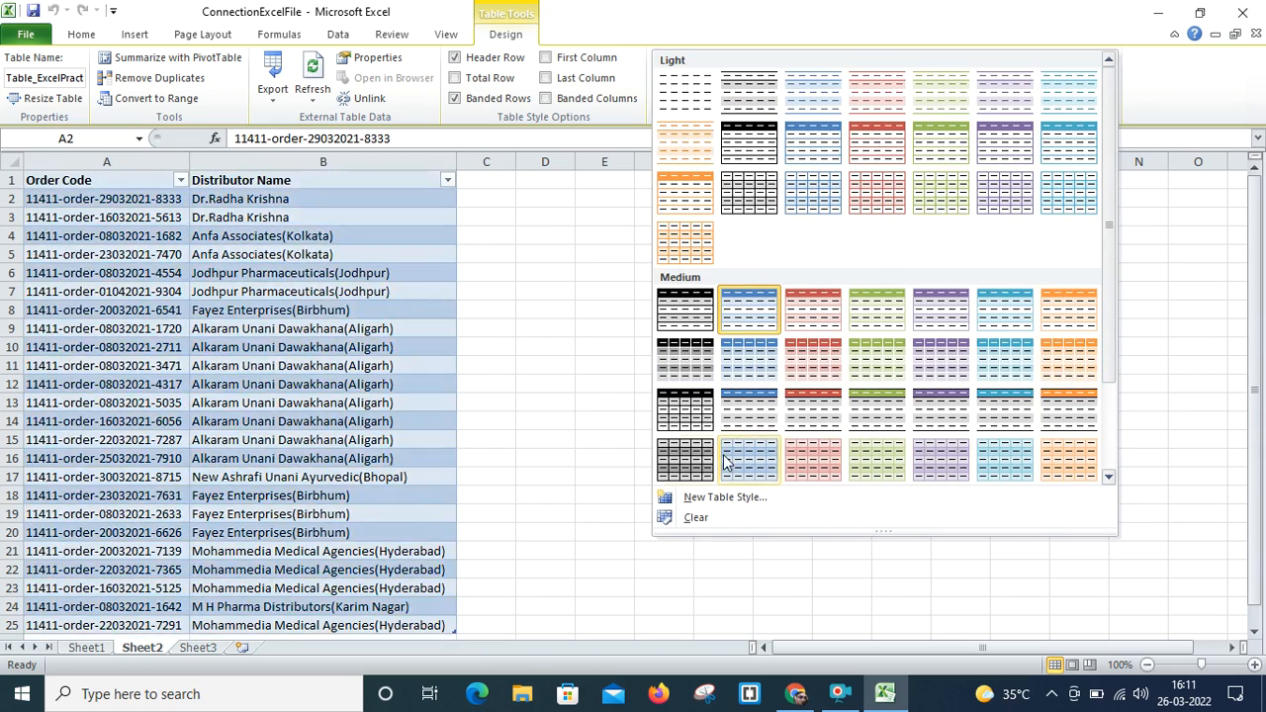
pyautogui.moveTo(1106, 366); pyautogui.dragTo(1108, 442)
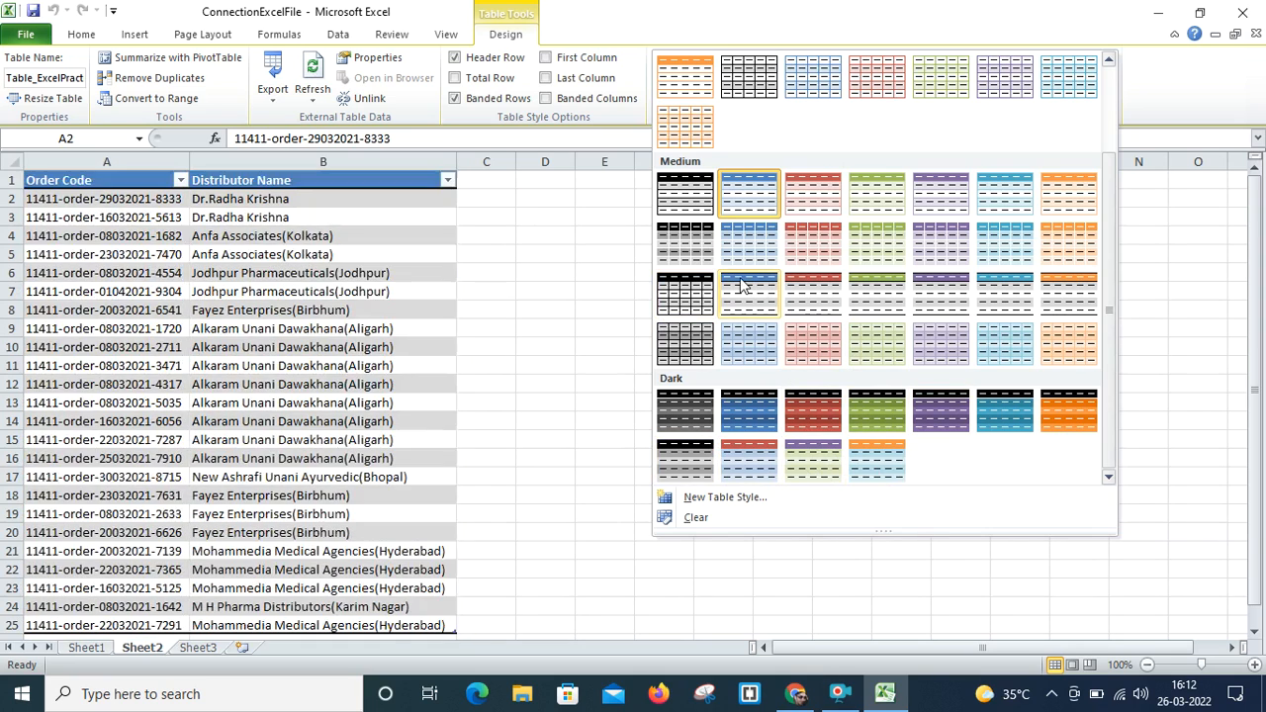
pyautogui.click(598, 266)
pyautogui.click(305, 329)
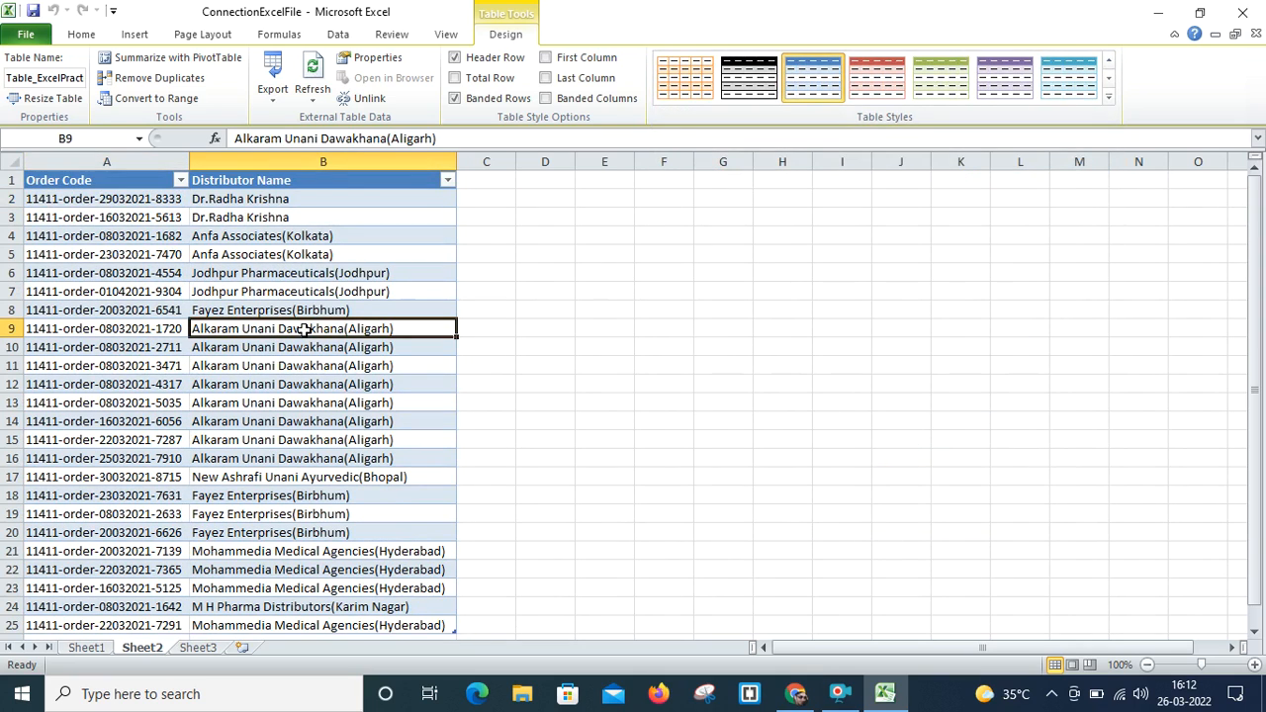
pyautogui.click(76, 214)
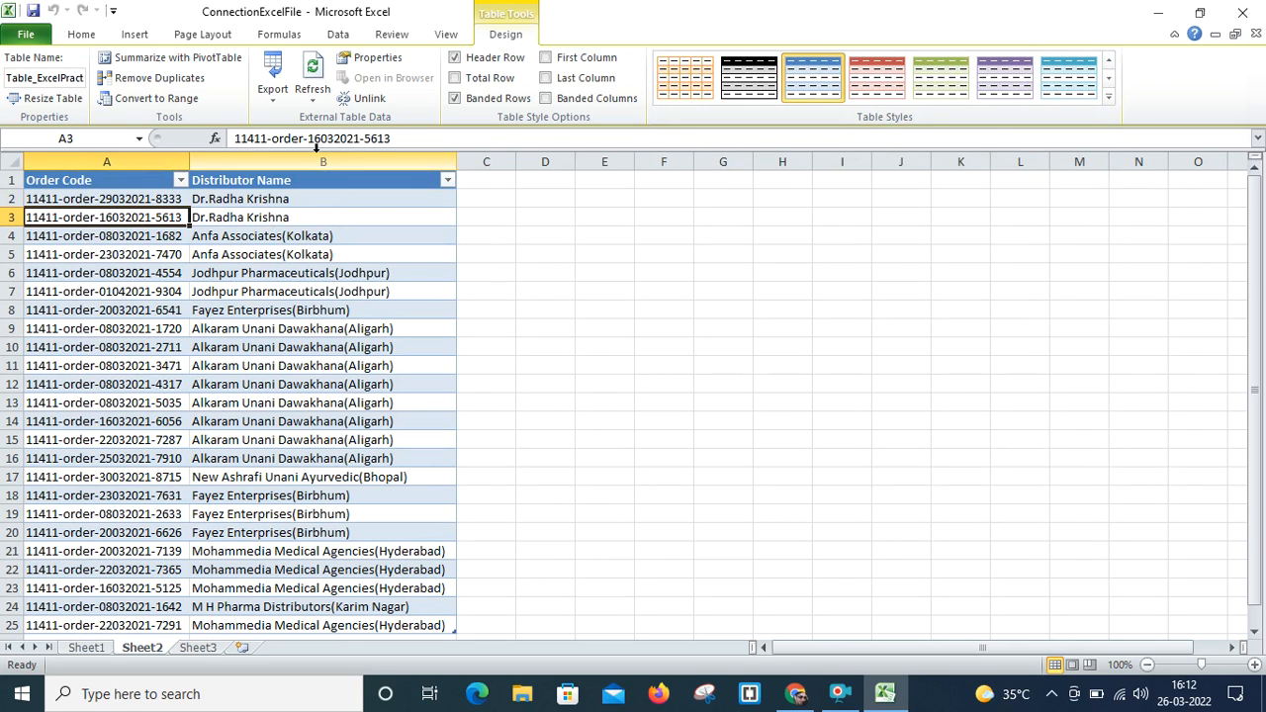
# Step: On Sheet1, compare the available refresh options with a table cell selected and with an empty cell outside the table selected
pyautogui.click(86, 647)
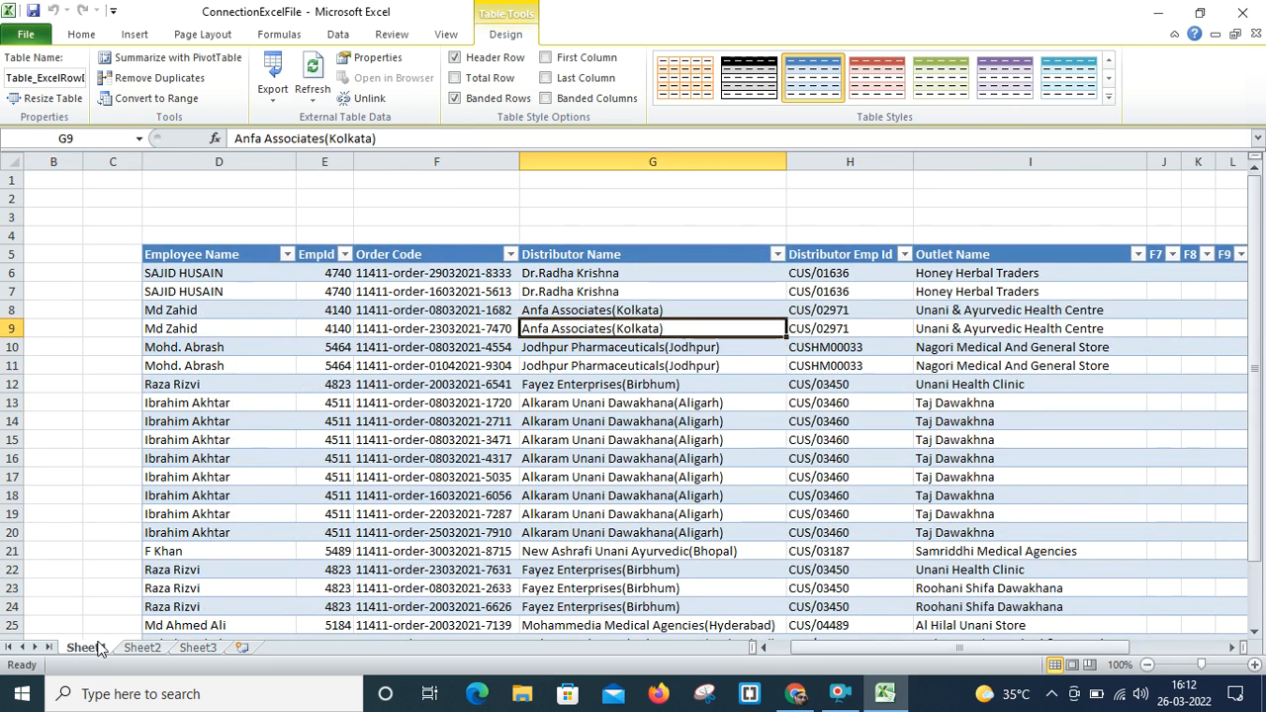
pyautogui.click(374, 420)
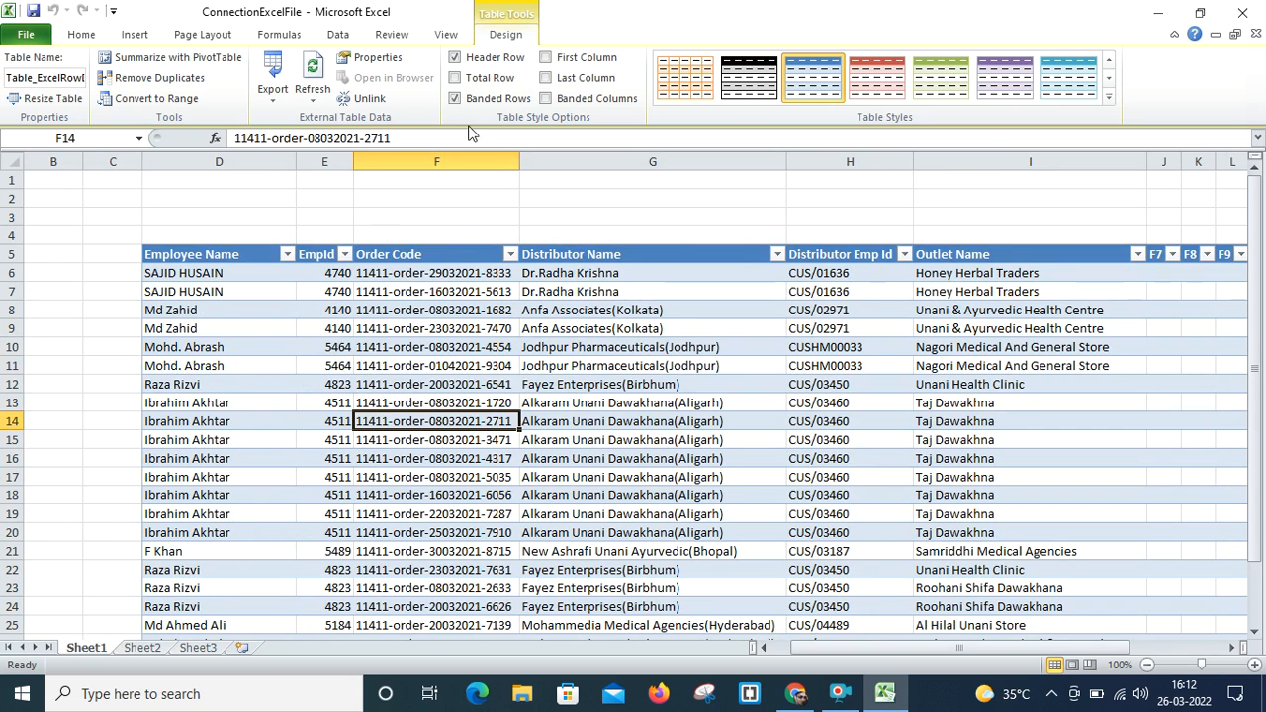
pyautogui.click(337, 39)
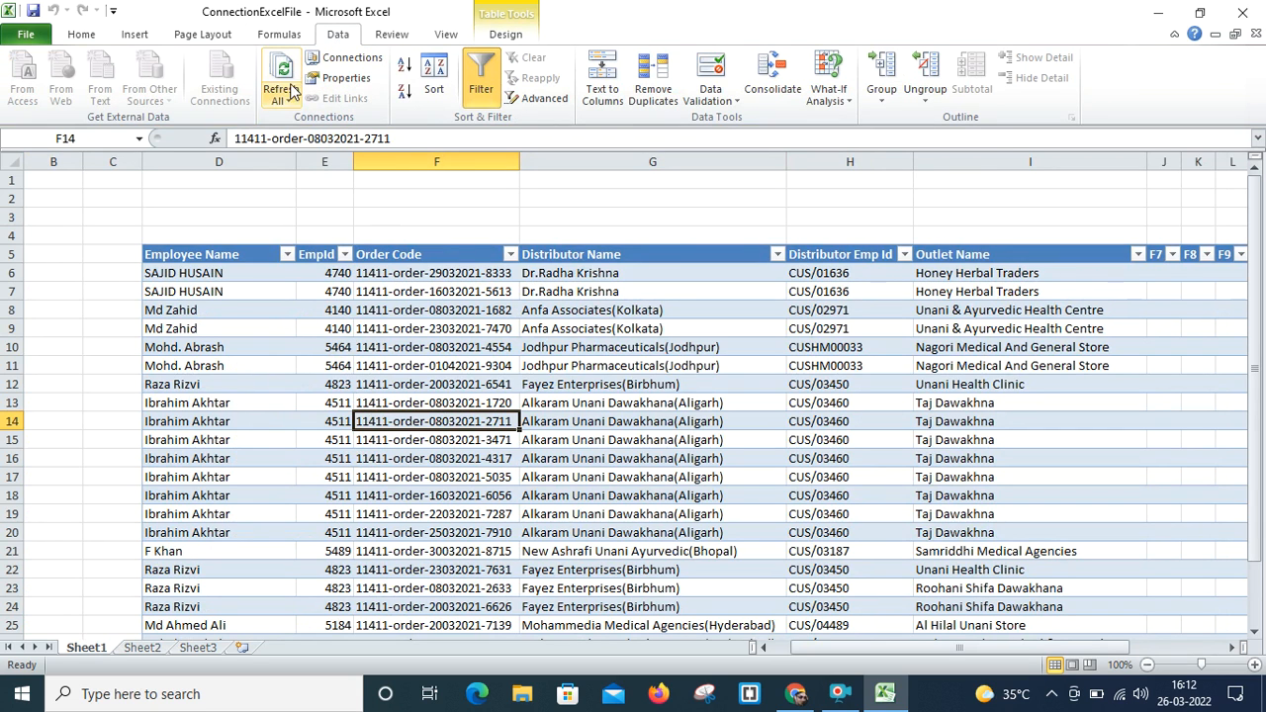
pyautogui.click(287, 102)
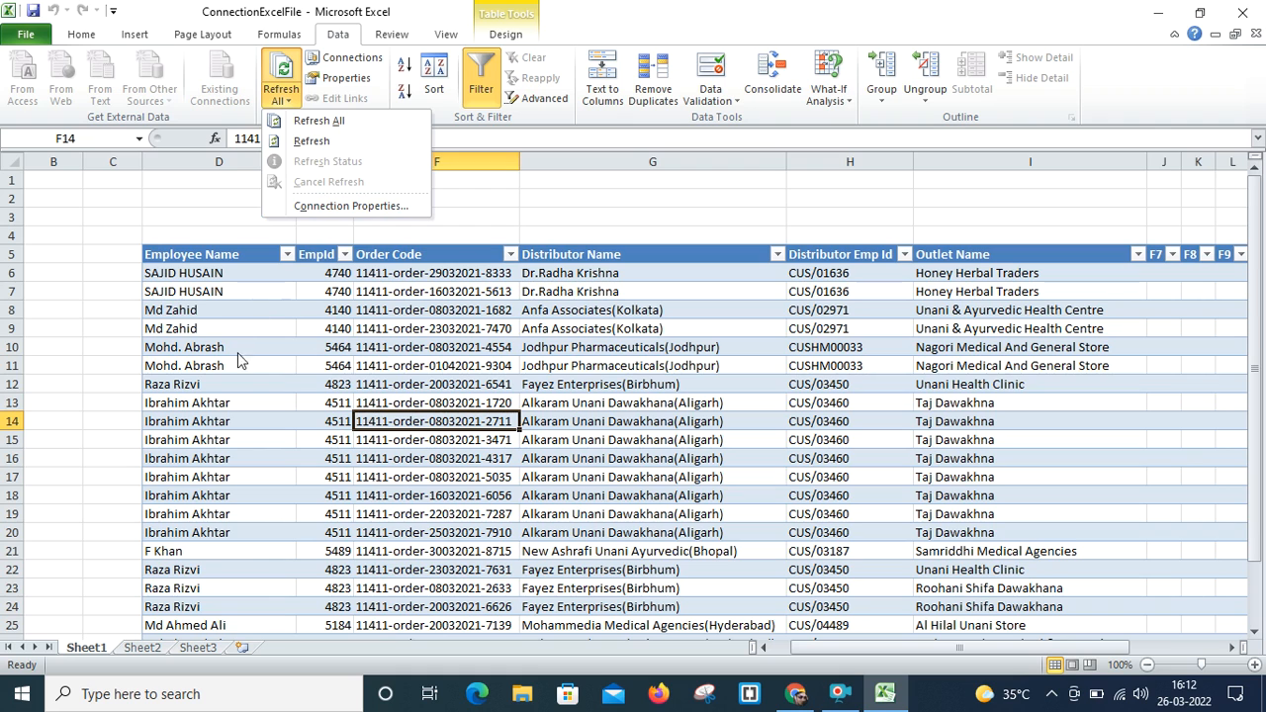
pyautogui.click(285, 377)
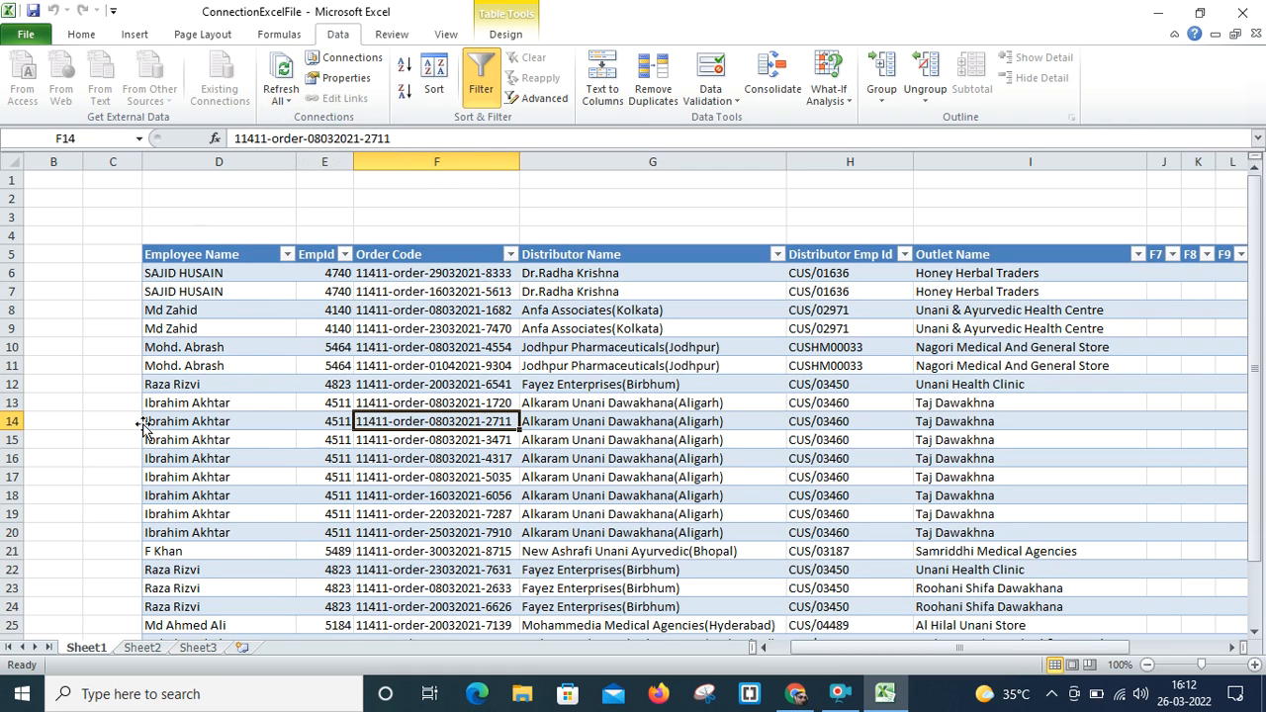
pyautogui.click(59, 389)
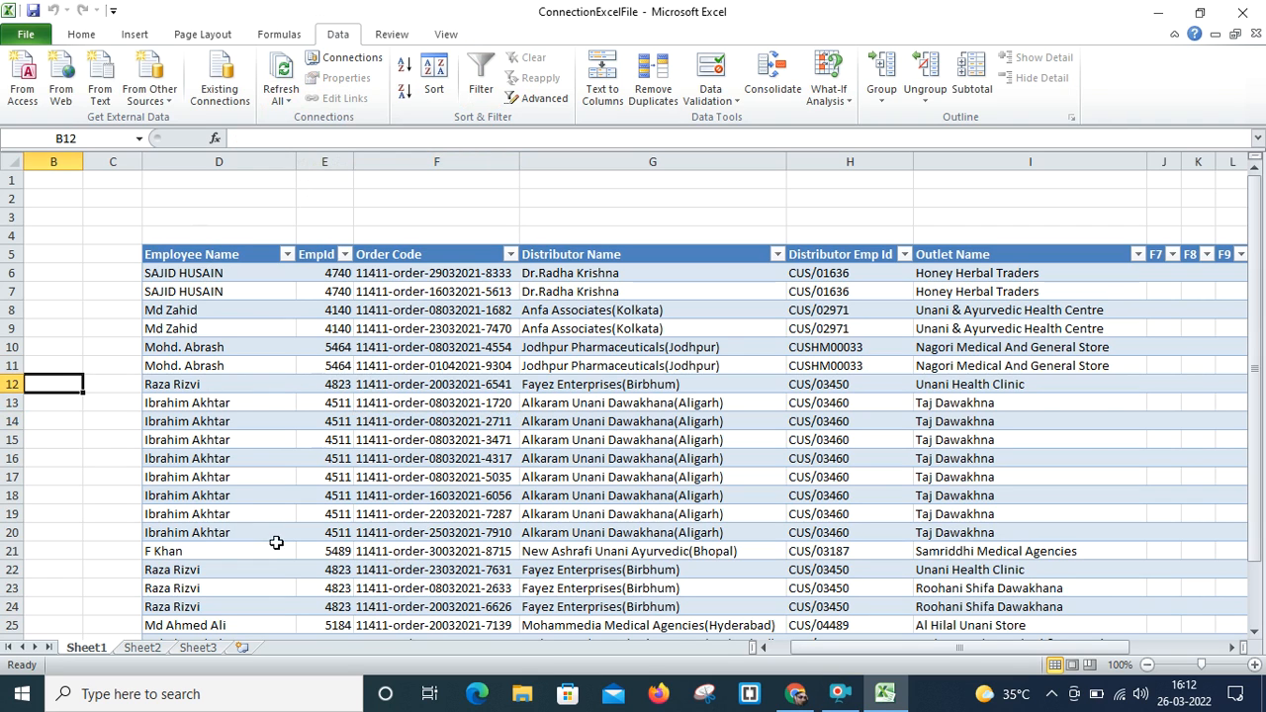
pyautogui.click(291, 103)
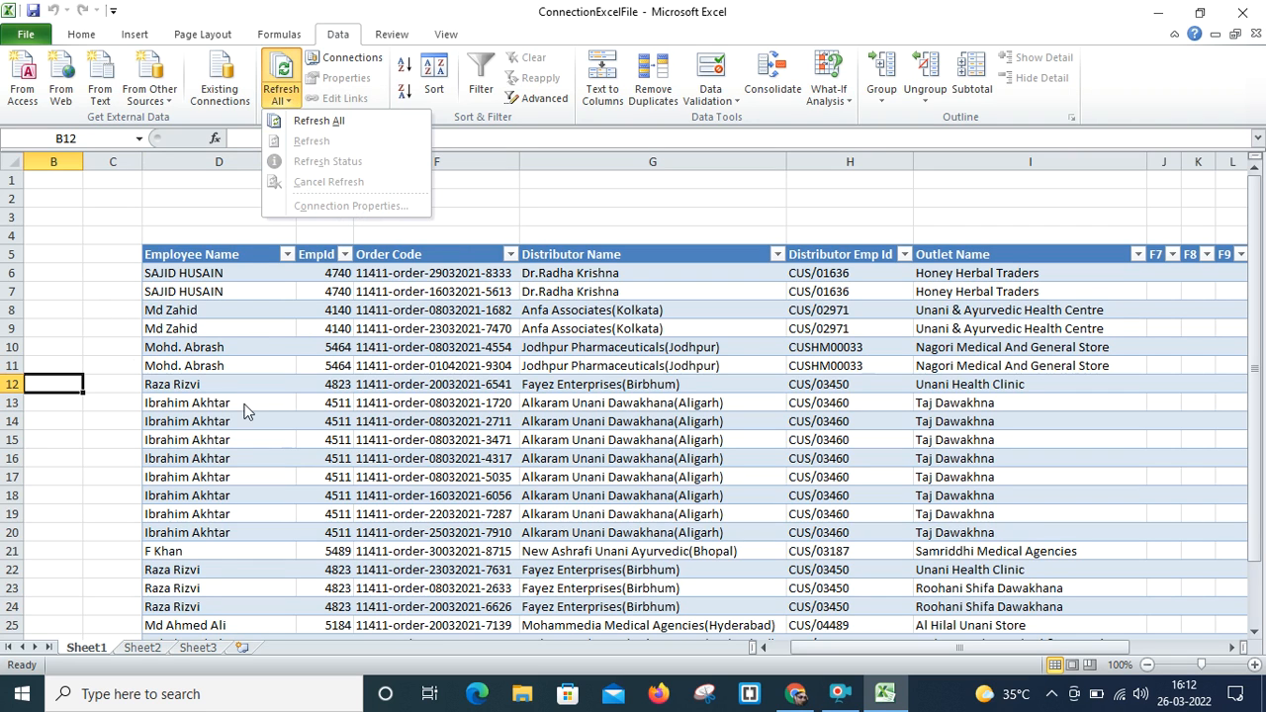
pyautogui.click(425, 410)
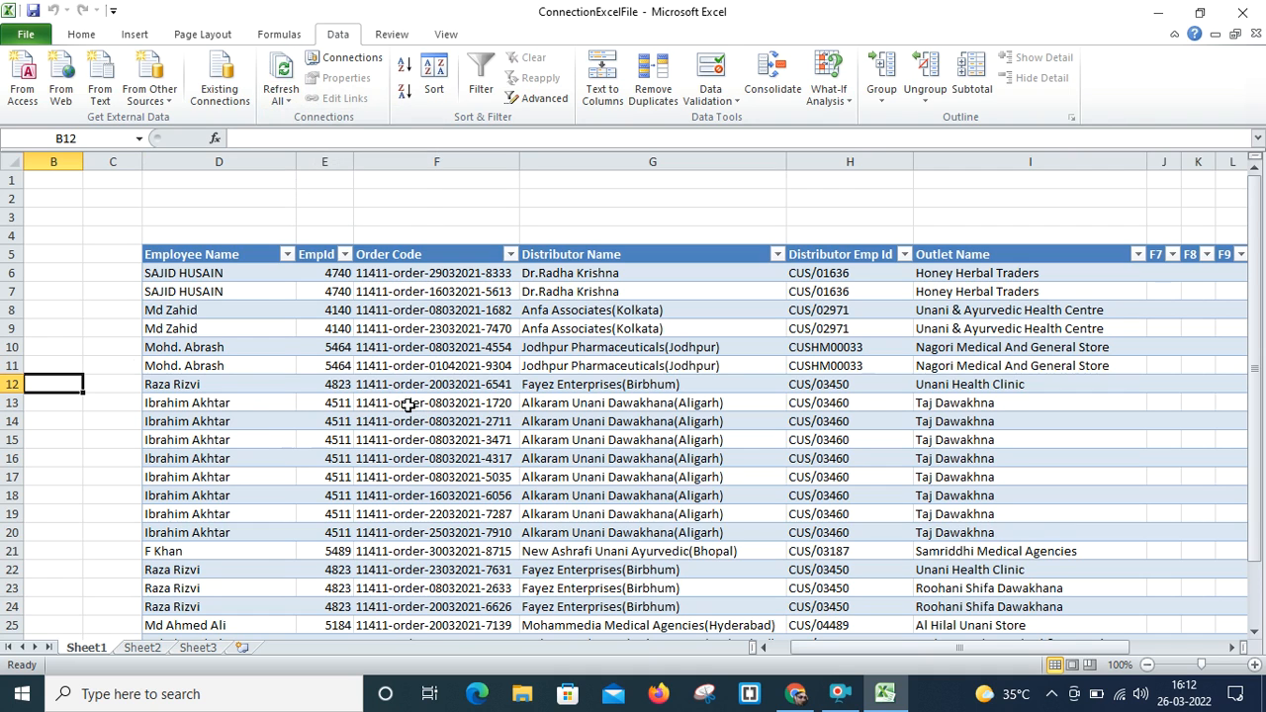
# Step: Examine the refresh controls in the ExcelRowData connection properties, toggling the 60-minute periodic refresh on and off, and close without saving
pyautogui.click(406, 404)
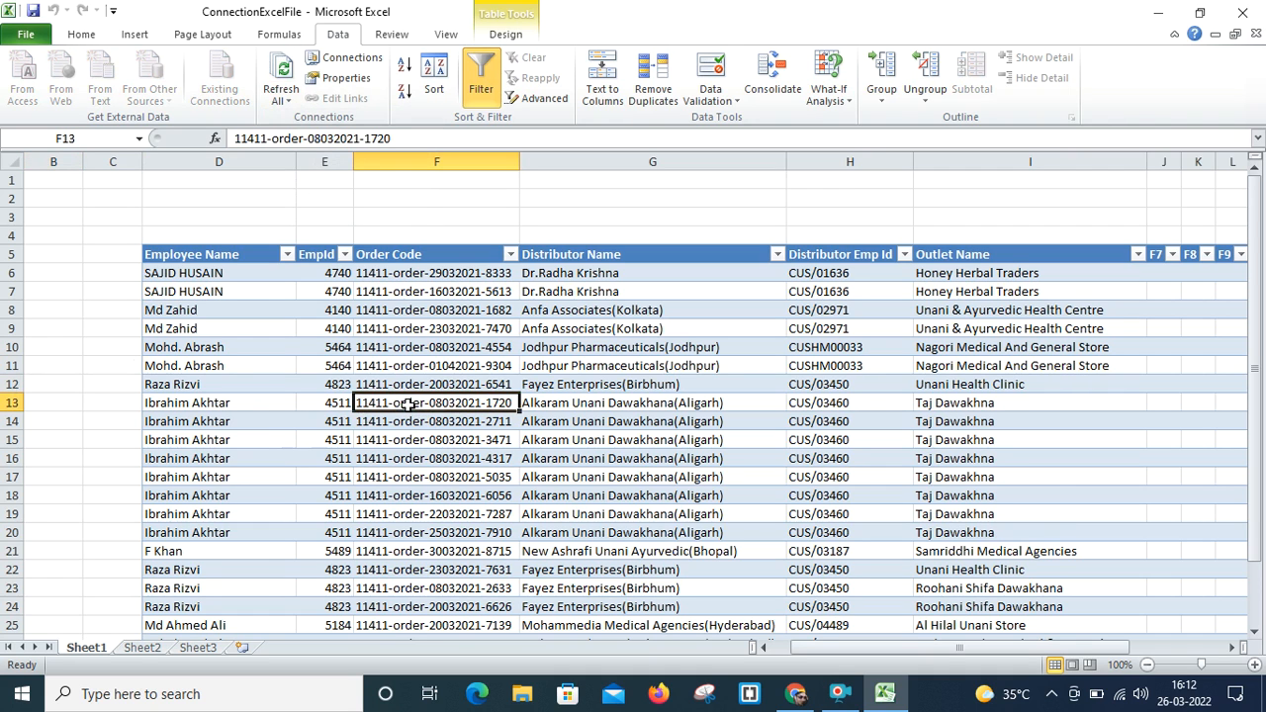
pyautogui.click(292, 102)
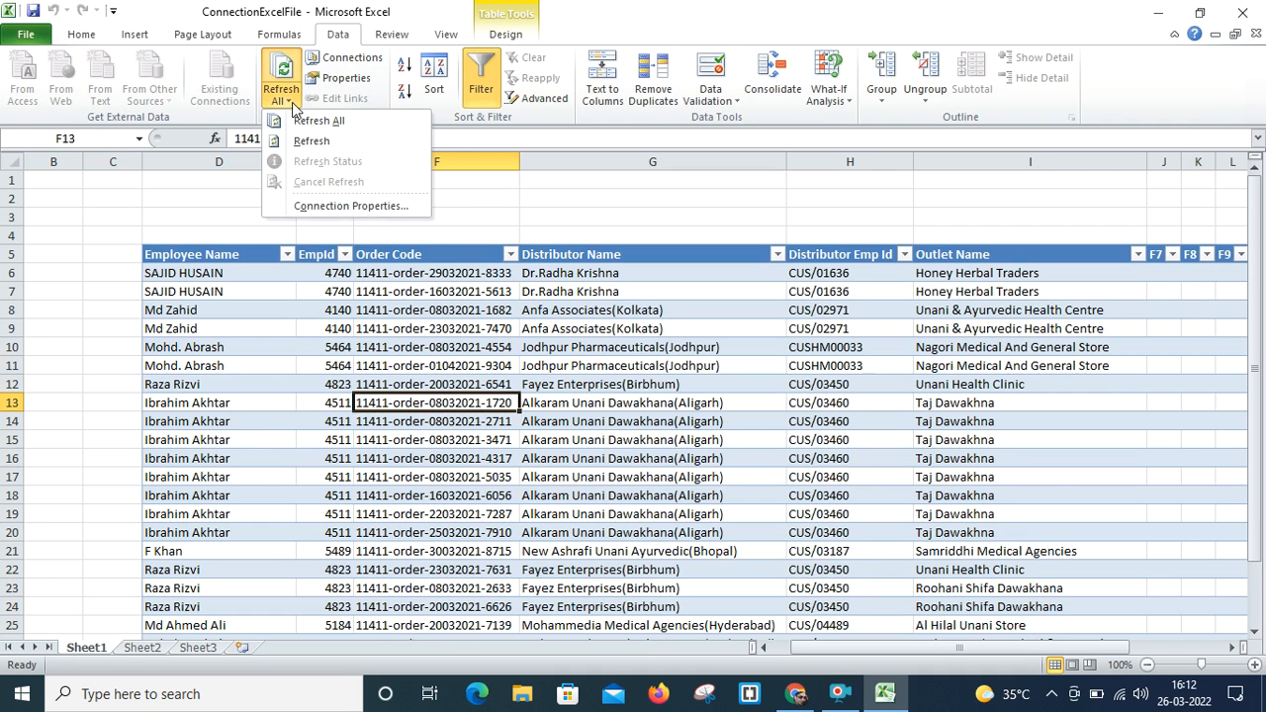
pyautogui.click(366, 205)
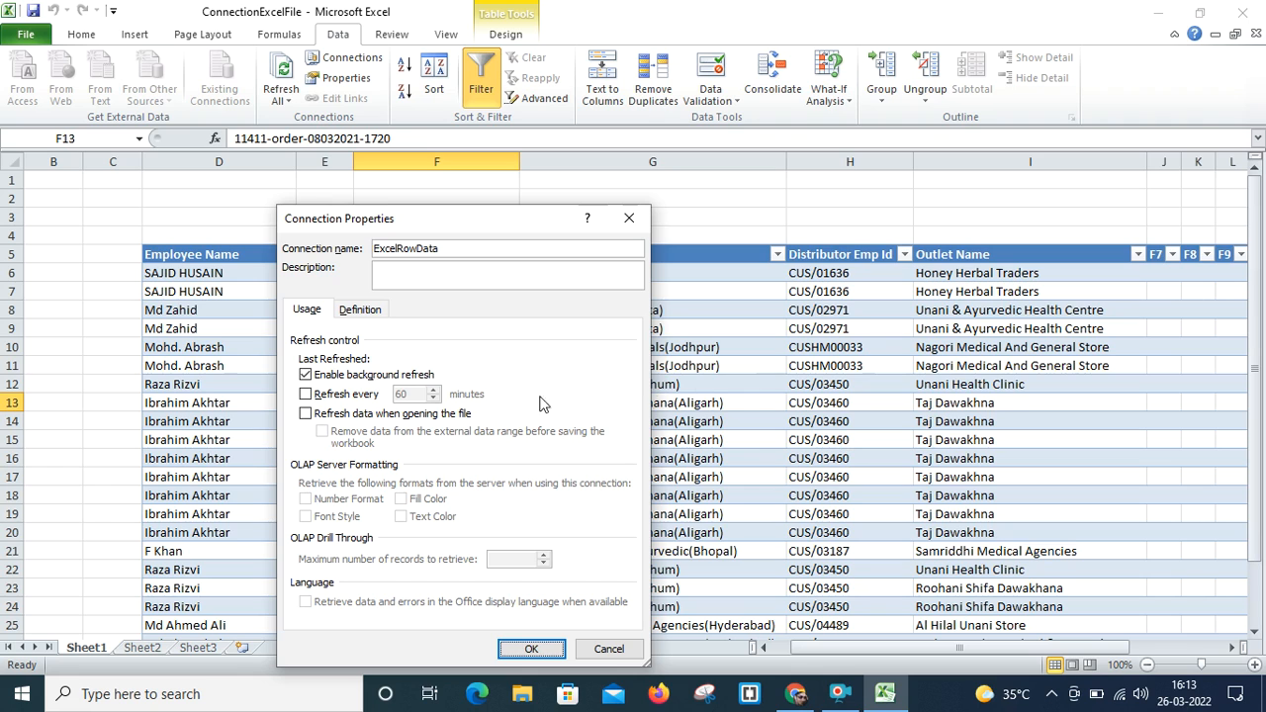
pyautogui.click(306, 395)
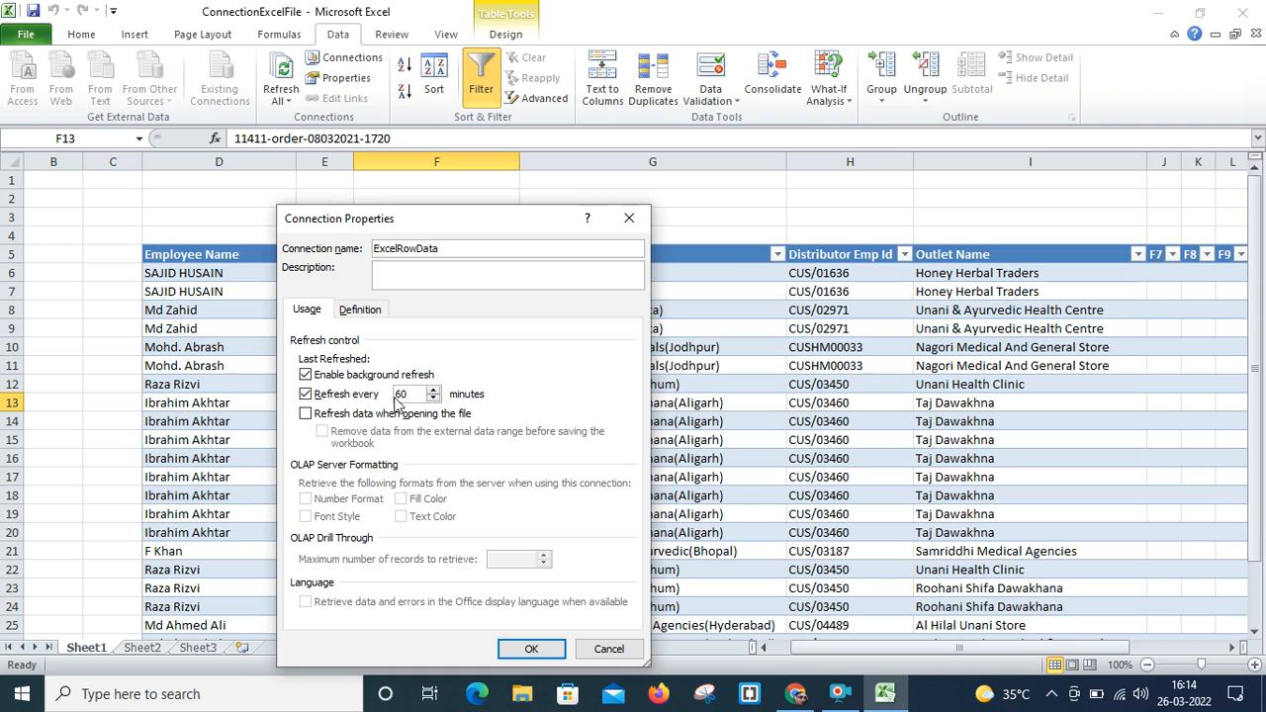
pyautogui.click(306, 395)
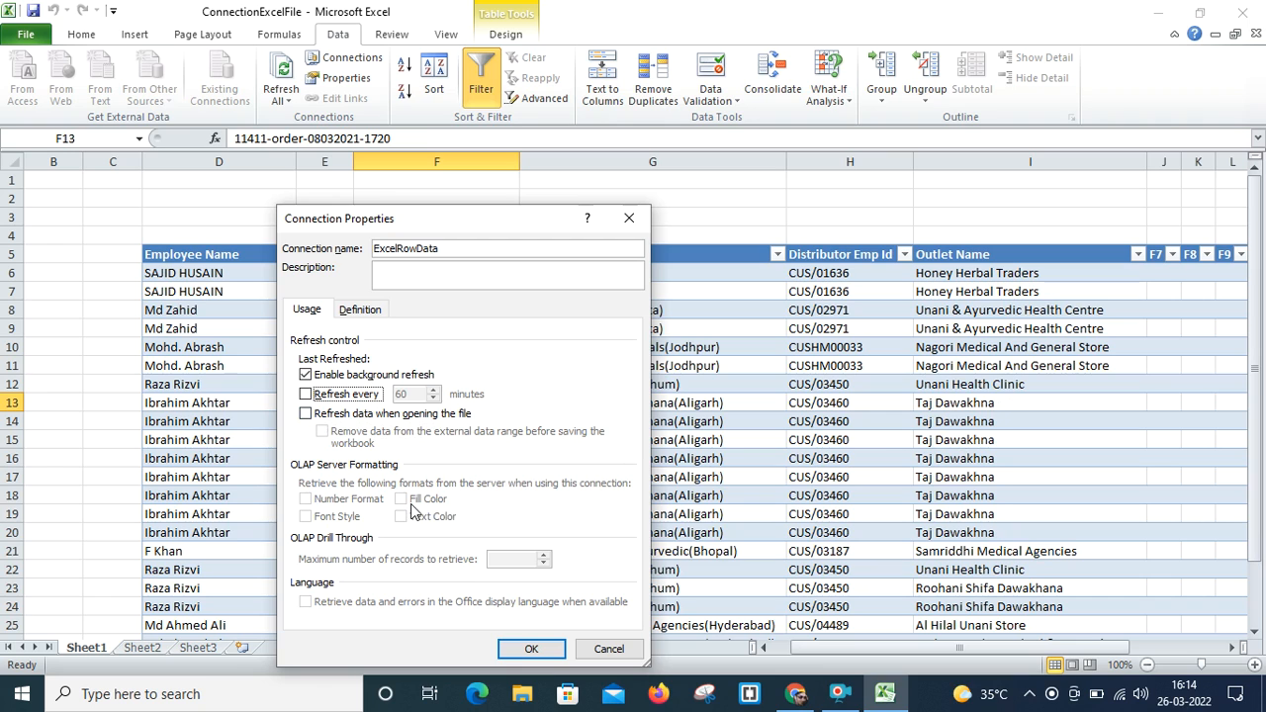
pyautogui.click(630, 220)
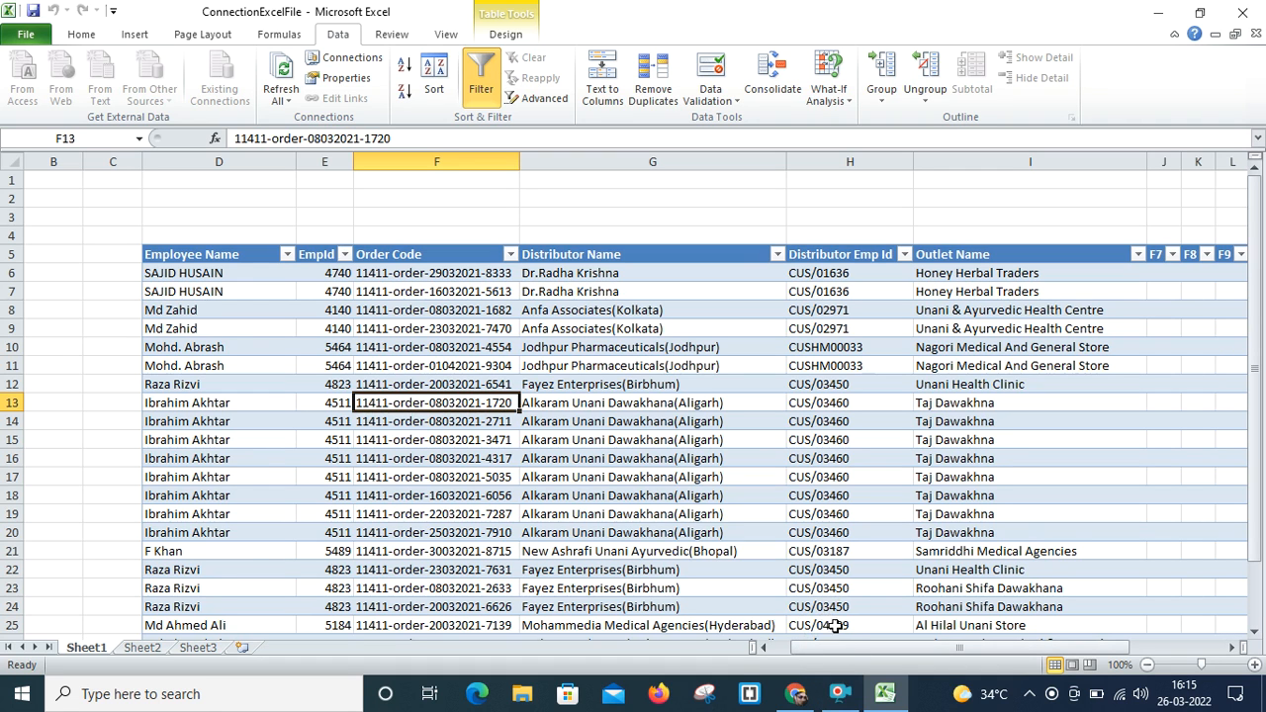
pyautogui.moveTo(840, 694)
pyautogui.moveTo(836, 665)
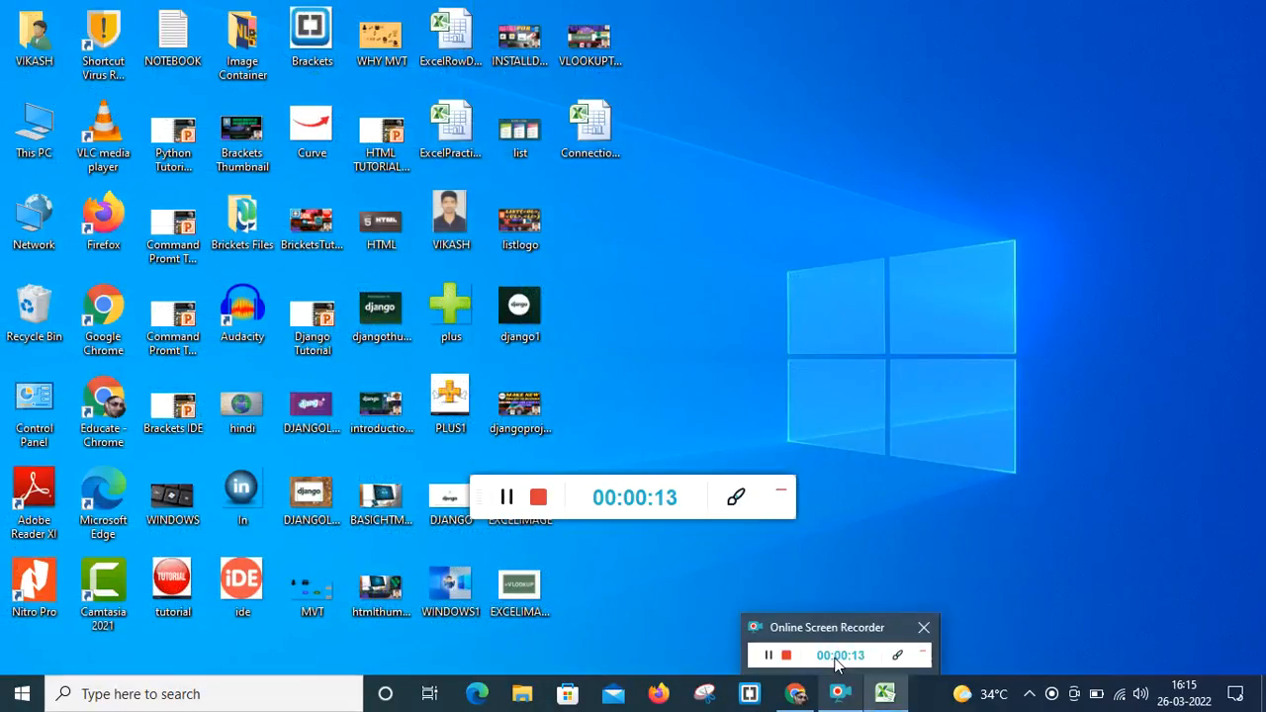